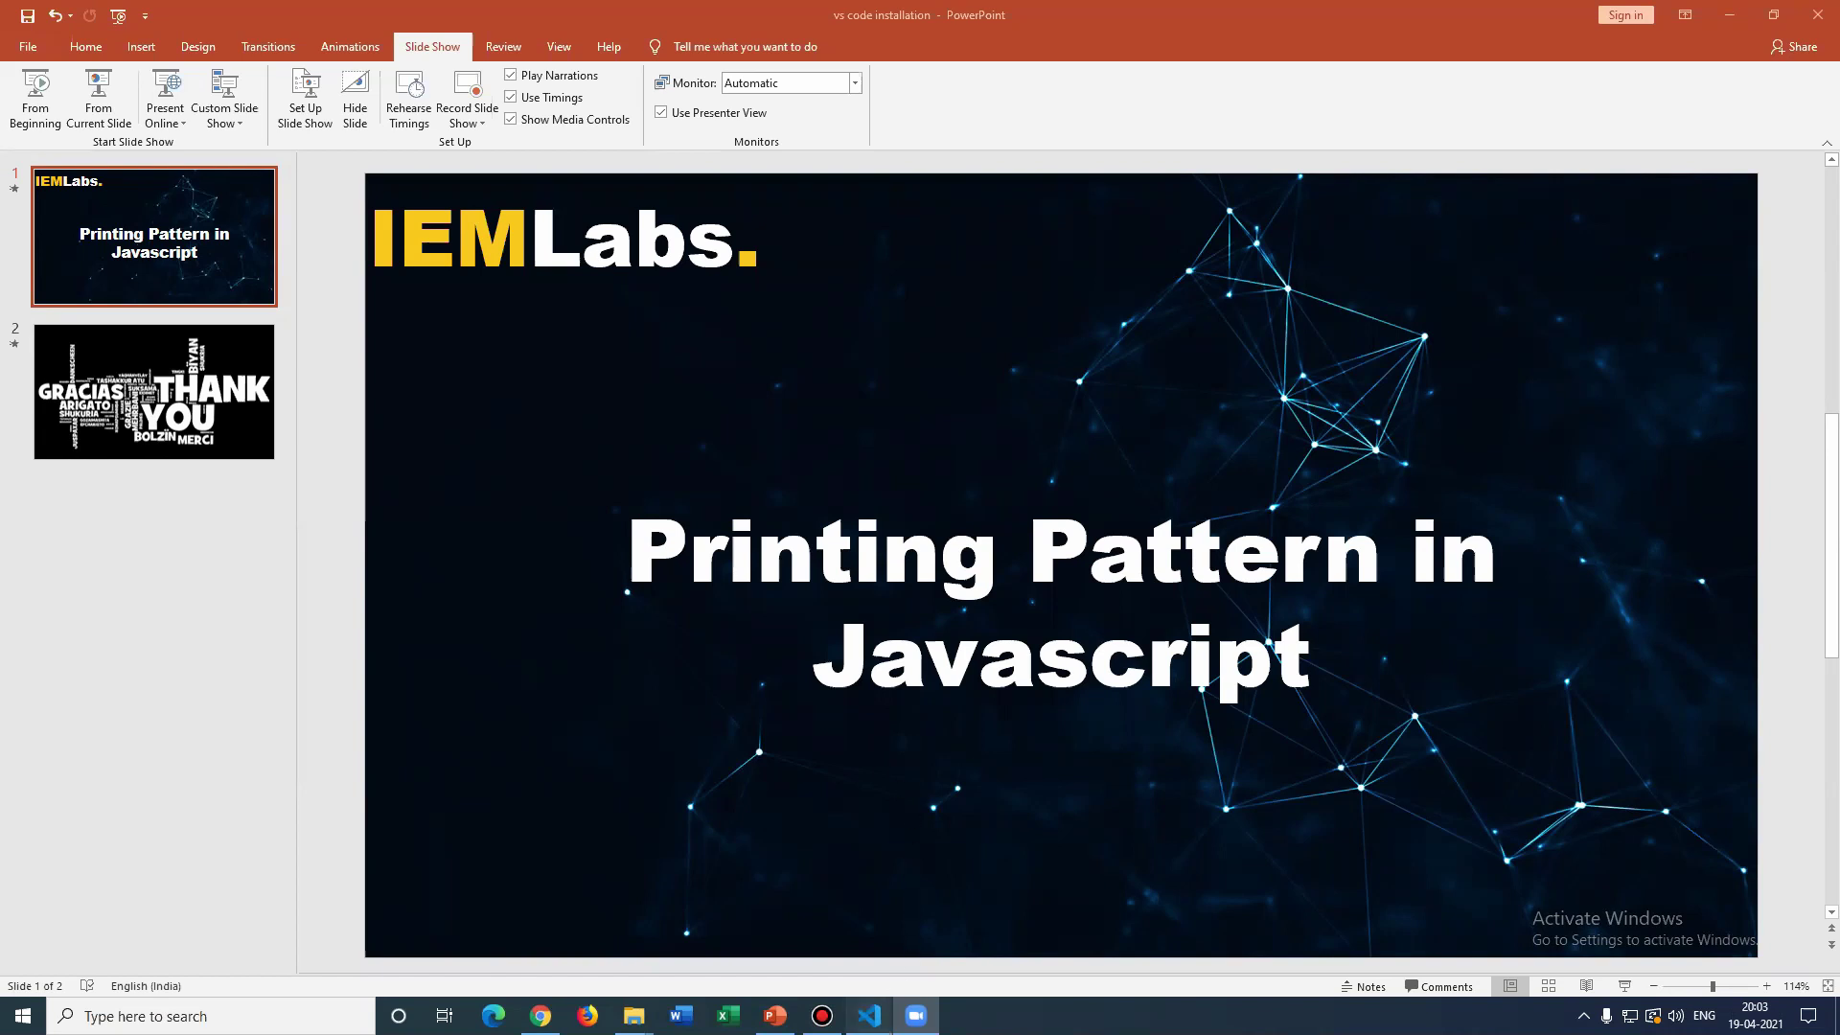
Place VS Code beside Chrome and check the installed Live Server extension's details page
{"action": "left_click", "coordinate": [868, 1015]}
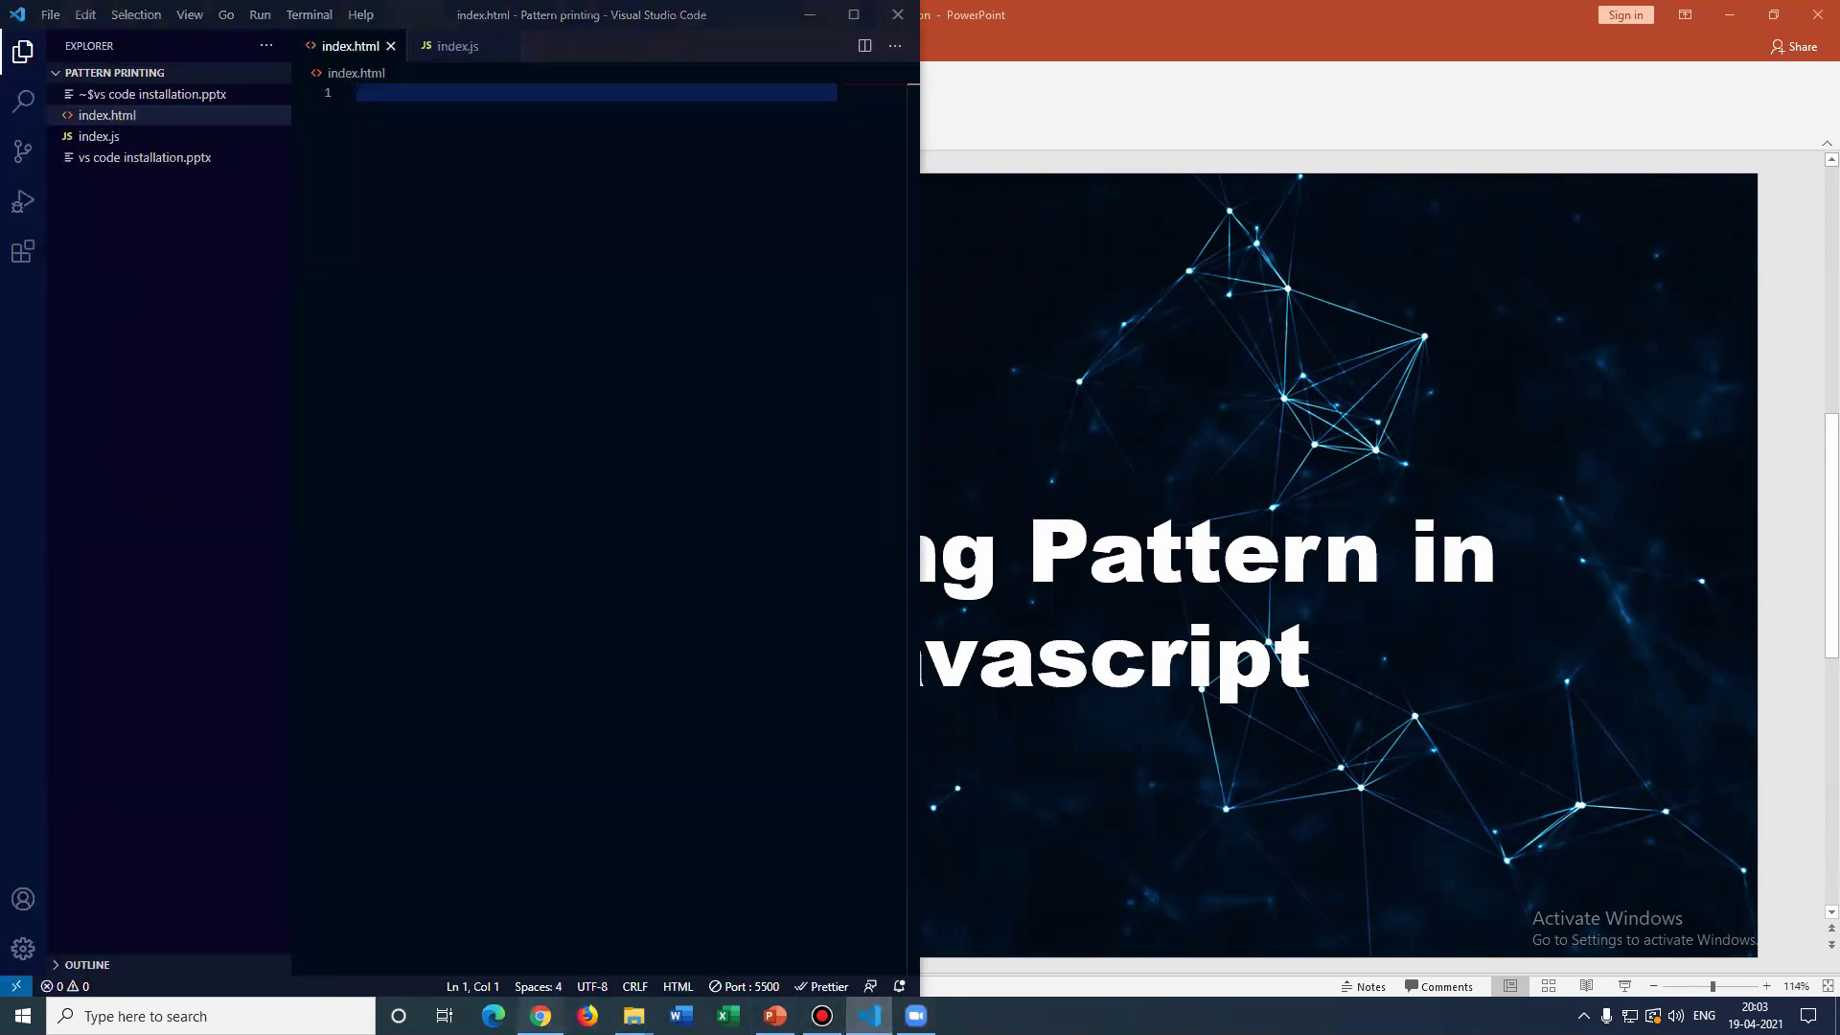
{"action": "left_click", "coordinate": [539, 1015]}
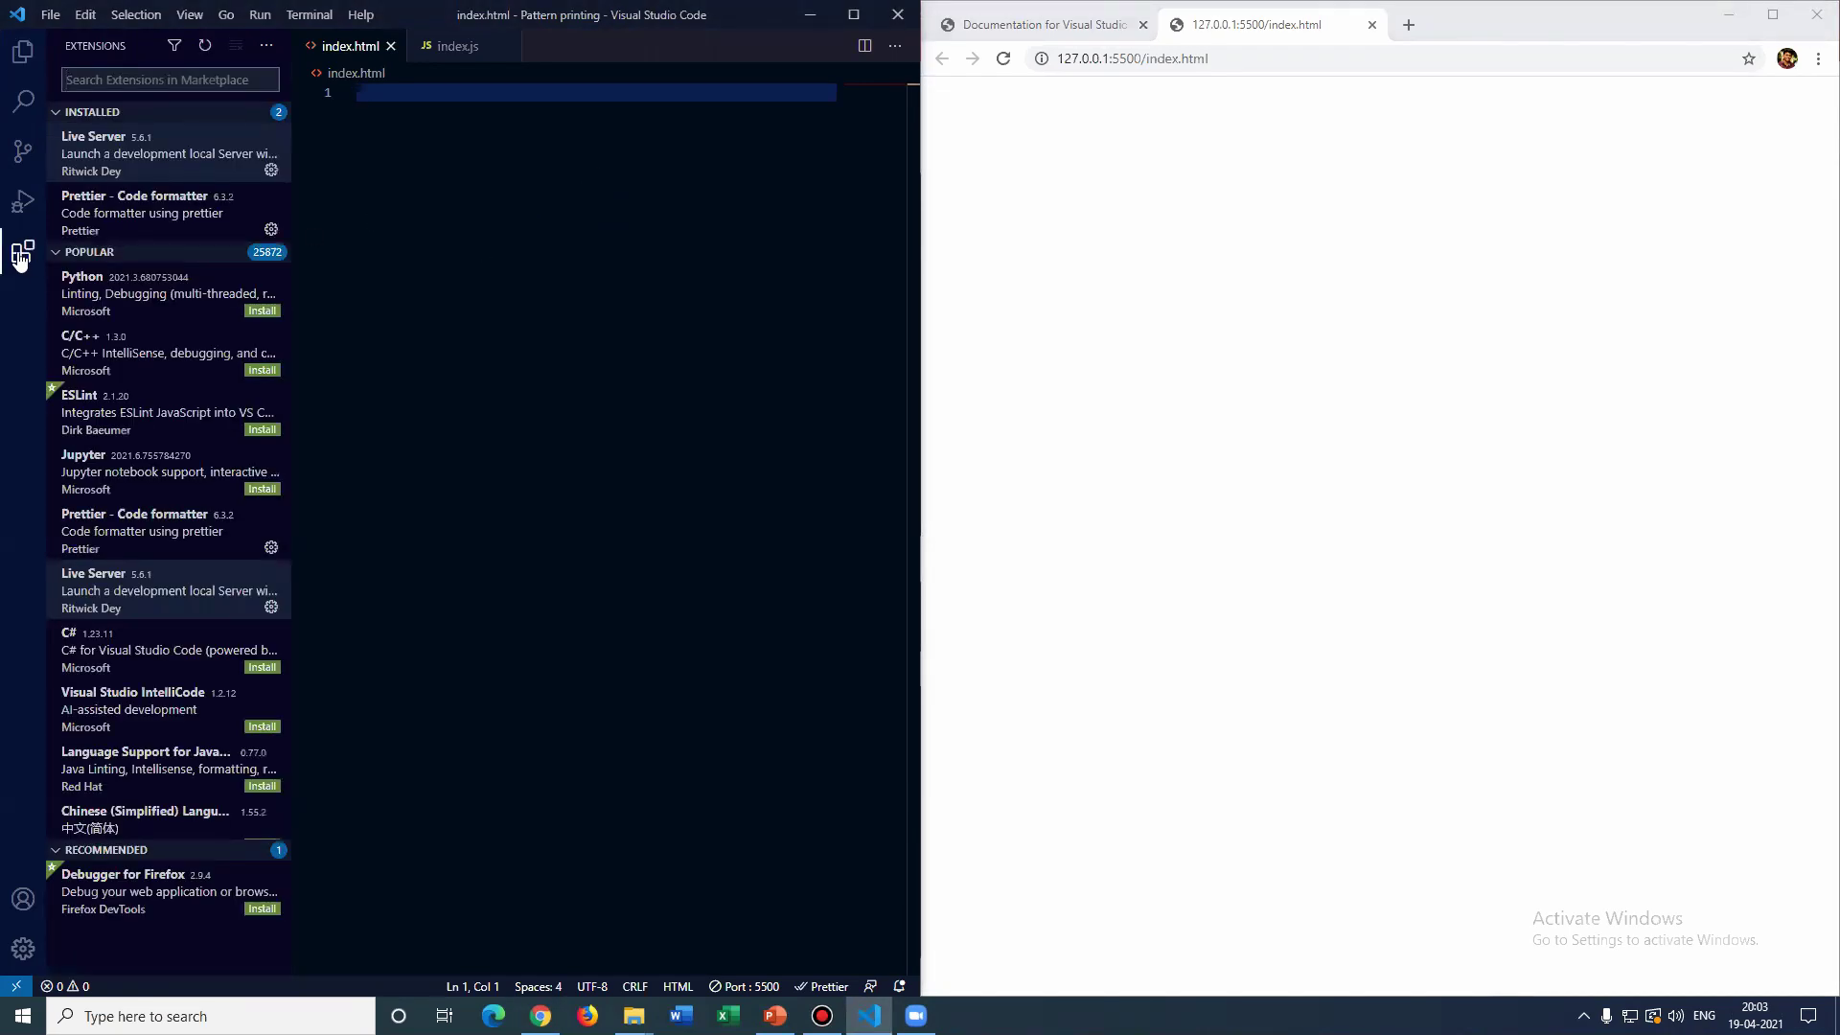
{"action": "left_click", "coordinate": [176, 166]}
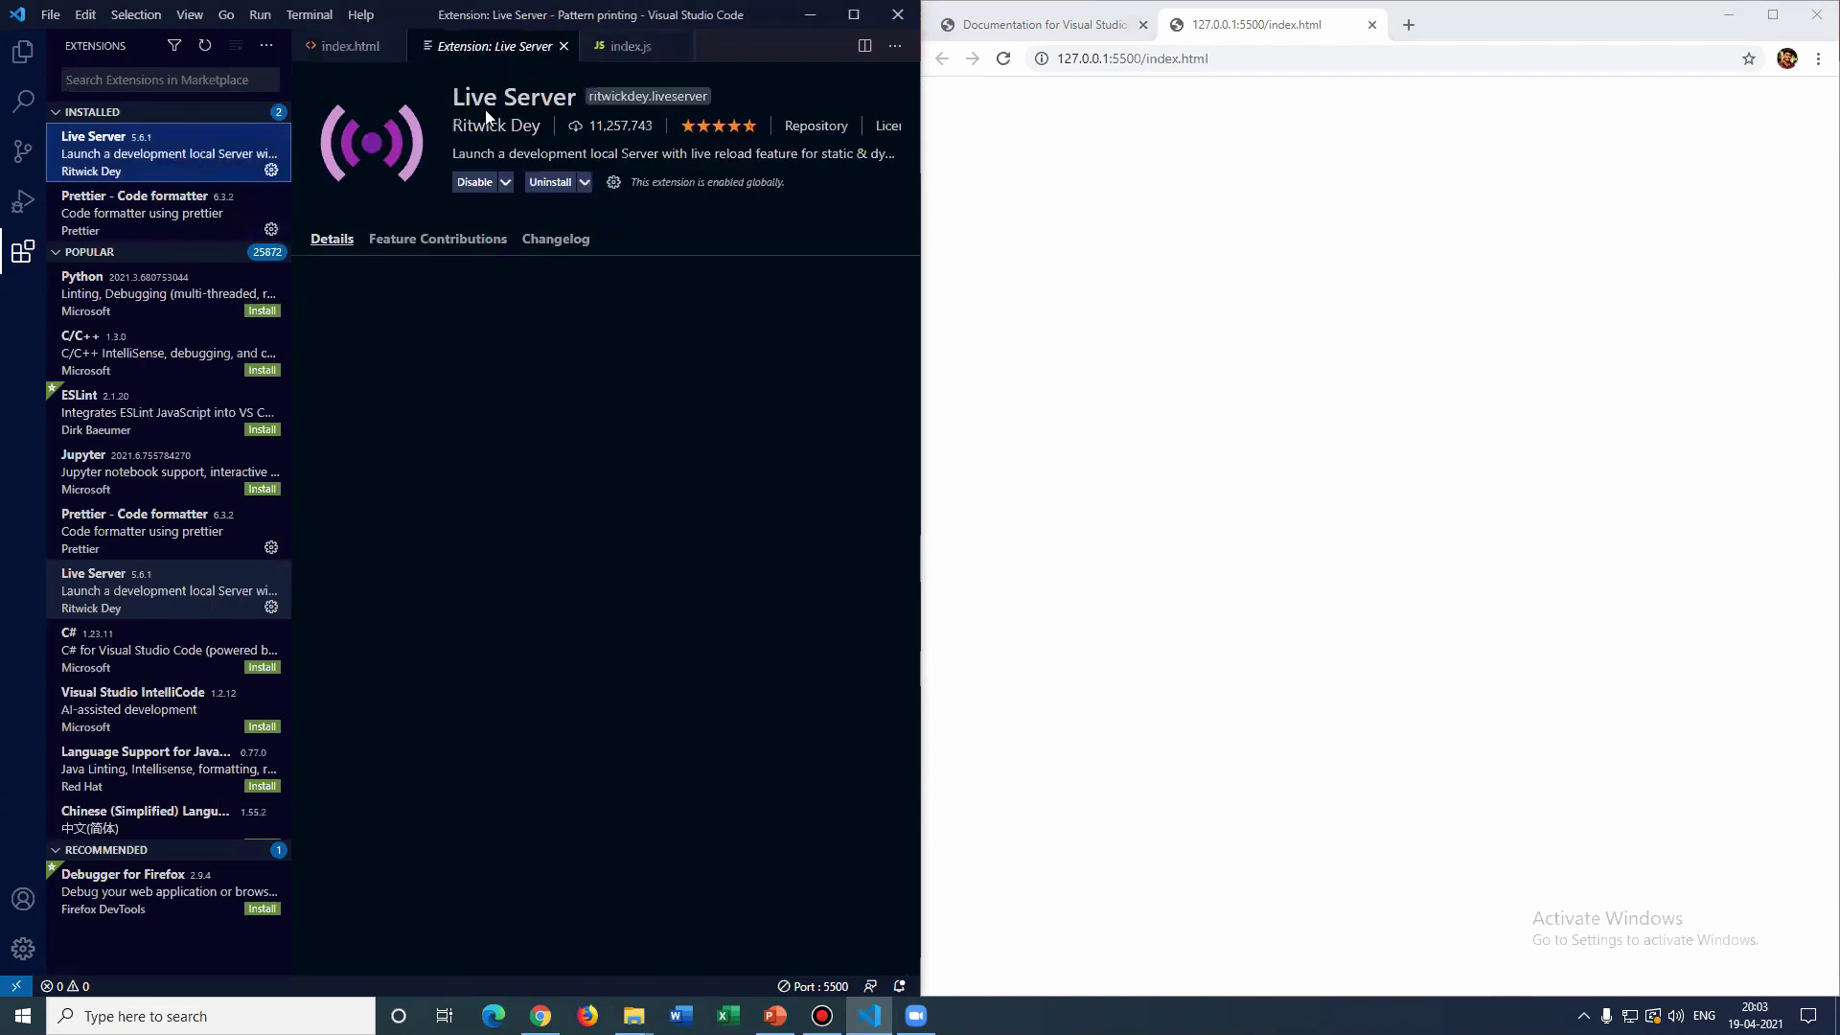
{"action": "left_click", "coordinate": [563, 46]}
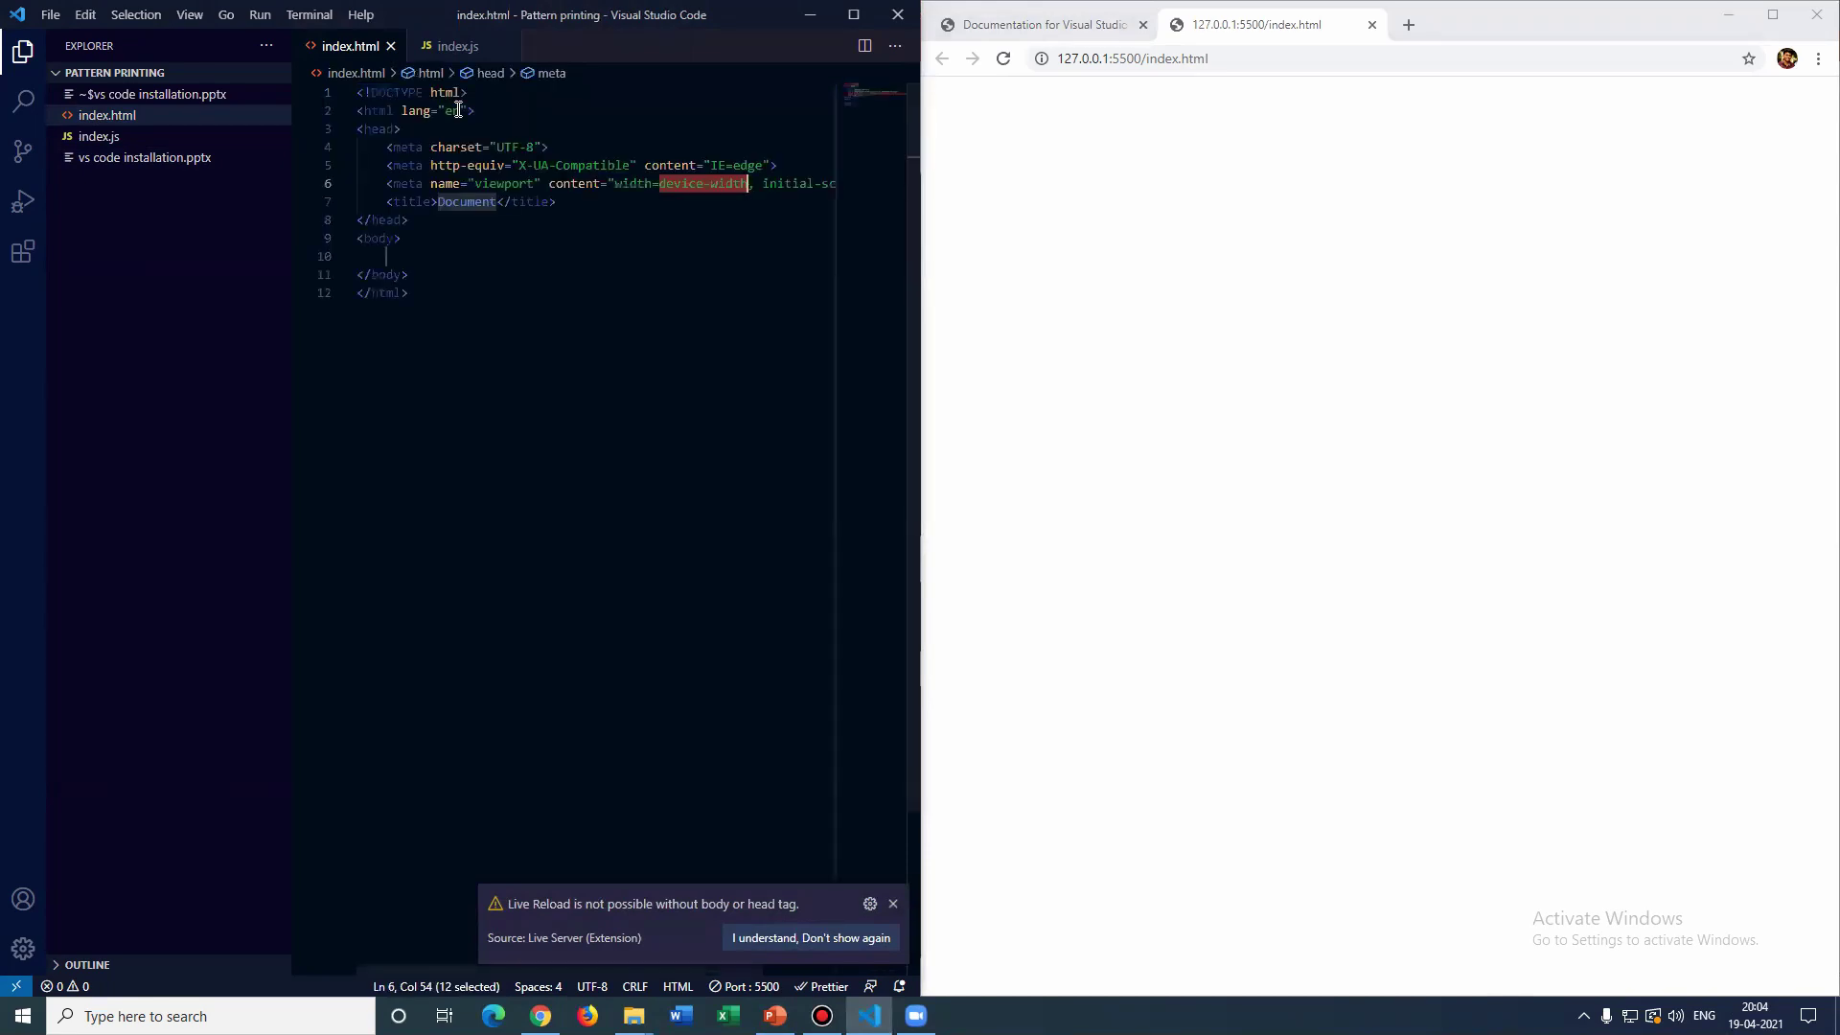
Replace the placeholder title Document with 'Priting Patterns in JS'
{"action": "left_click", "coordinate": [464, 220]}
{"action": "double_click", "coordinate": [463, 201]}
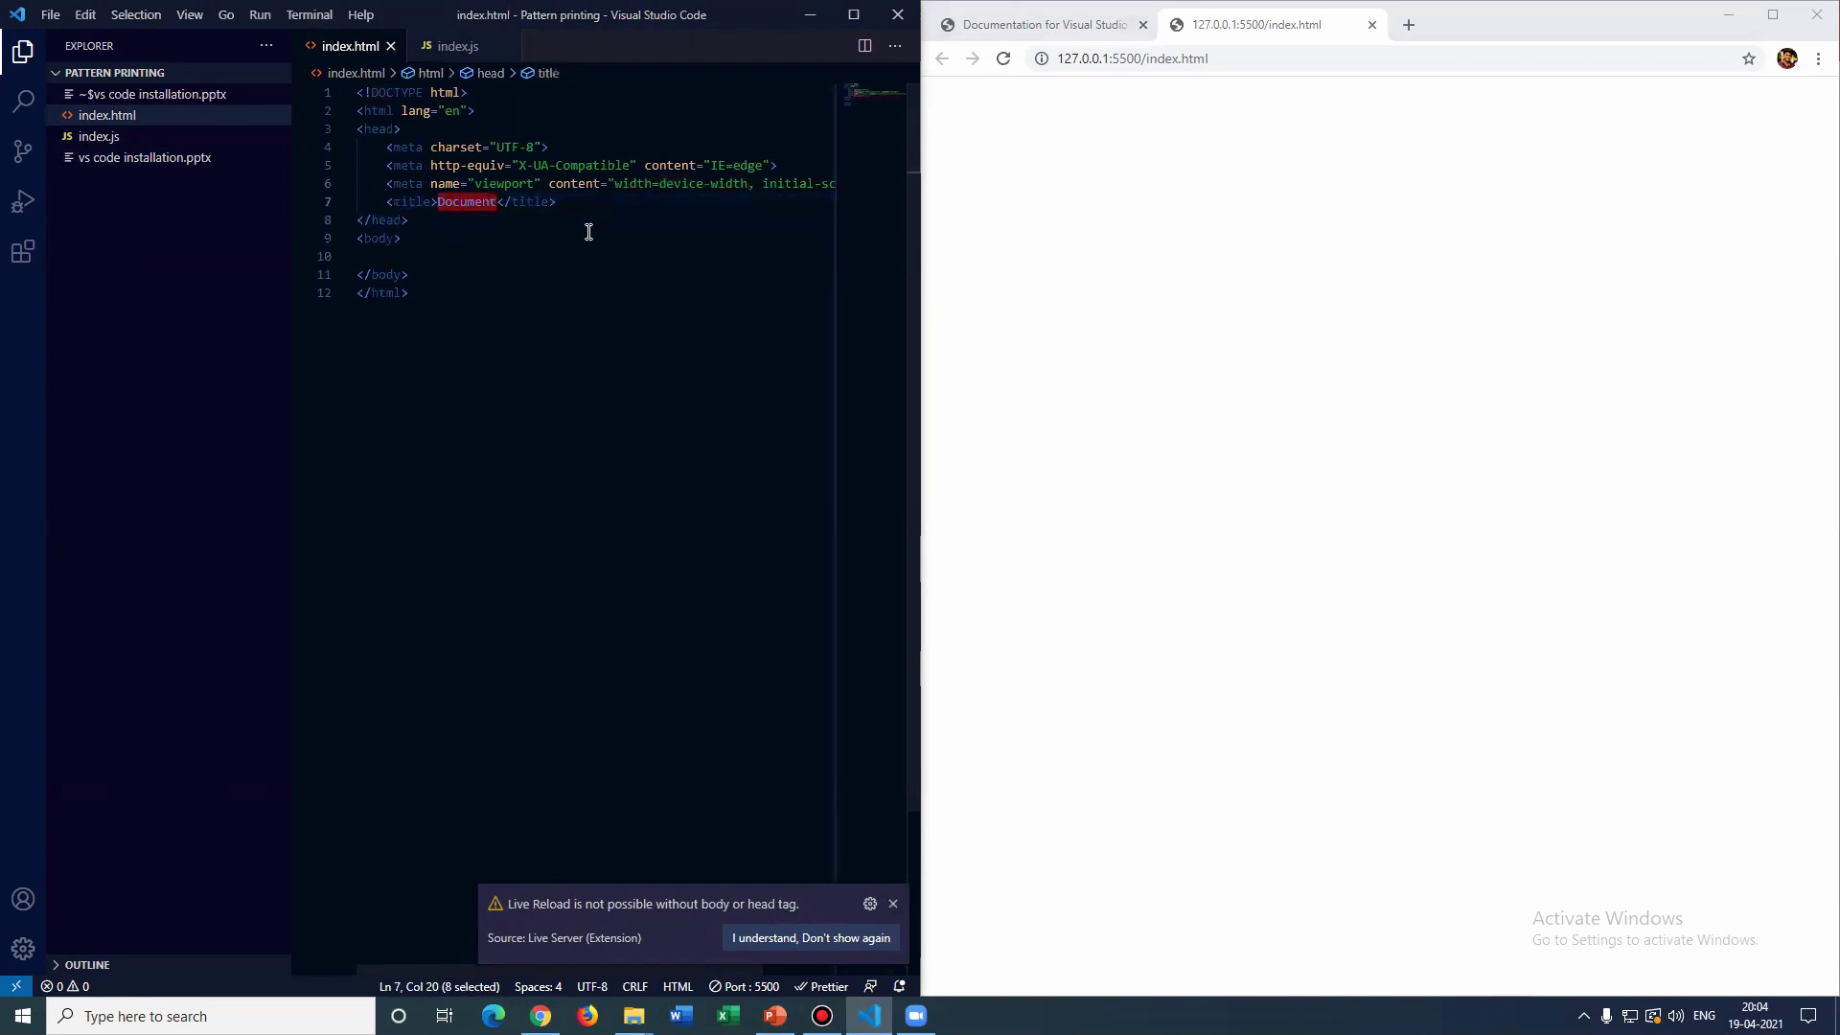
{"action": "key", "text": "BackSpace"}
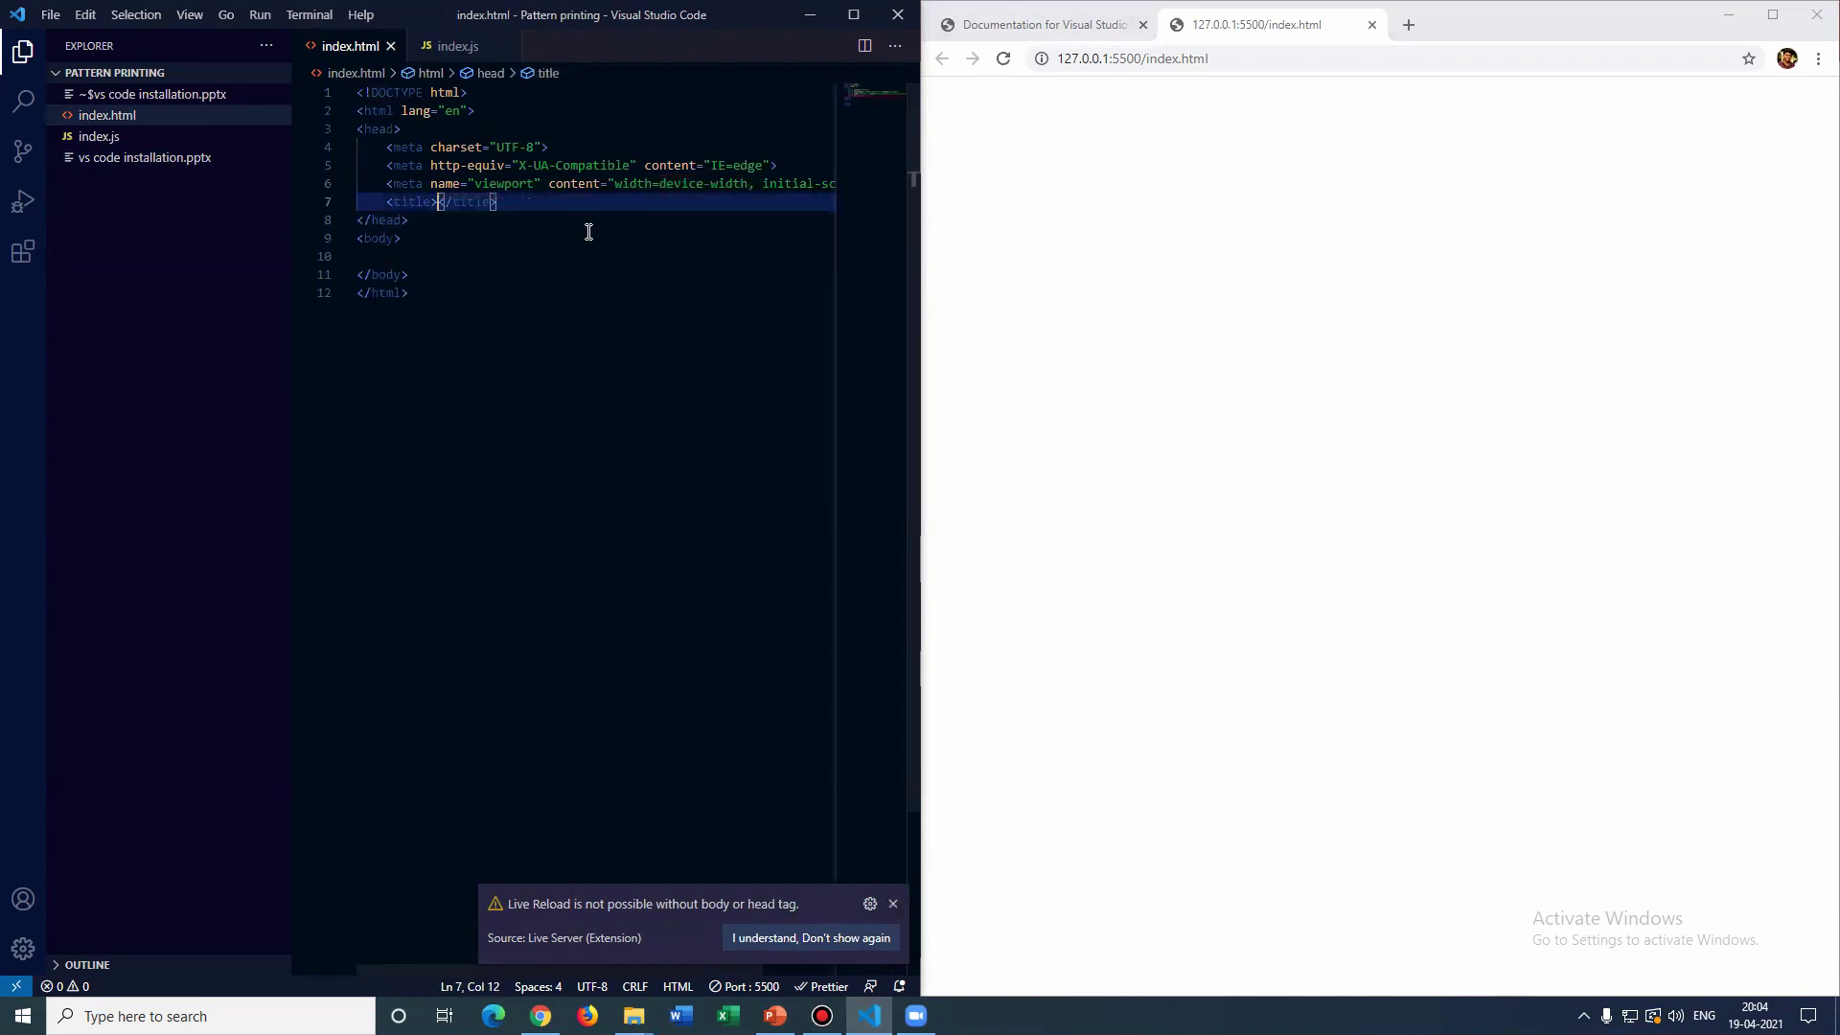
{"action": "type", "text": "Priting Patterns in JS"}
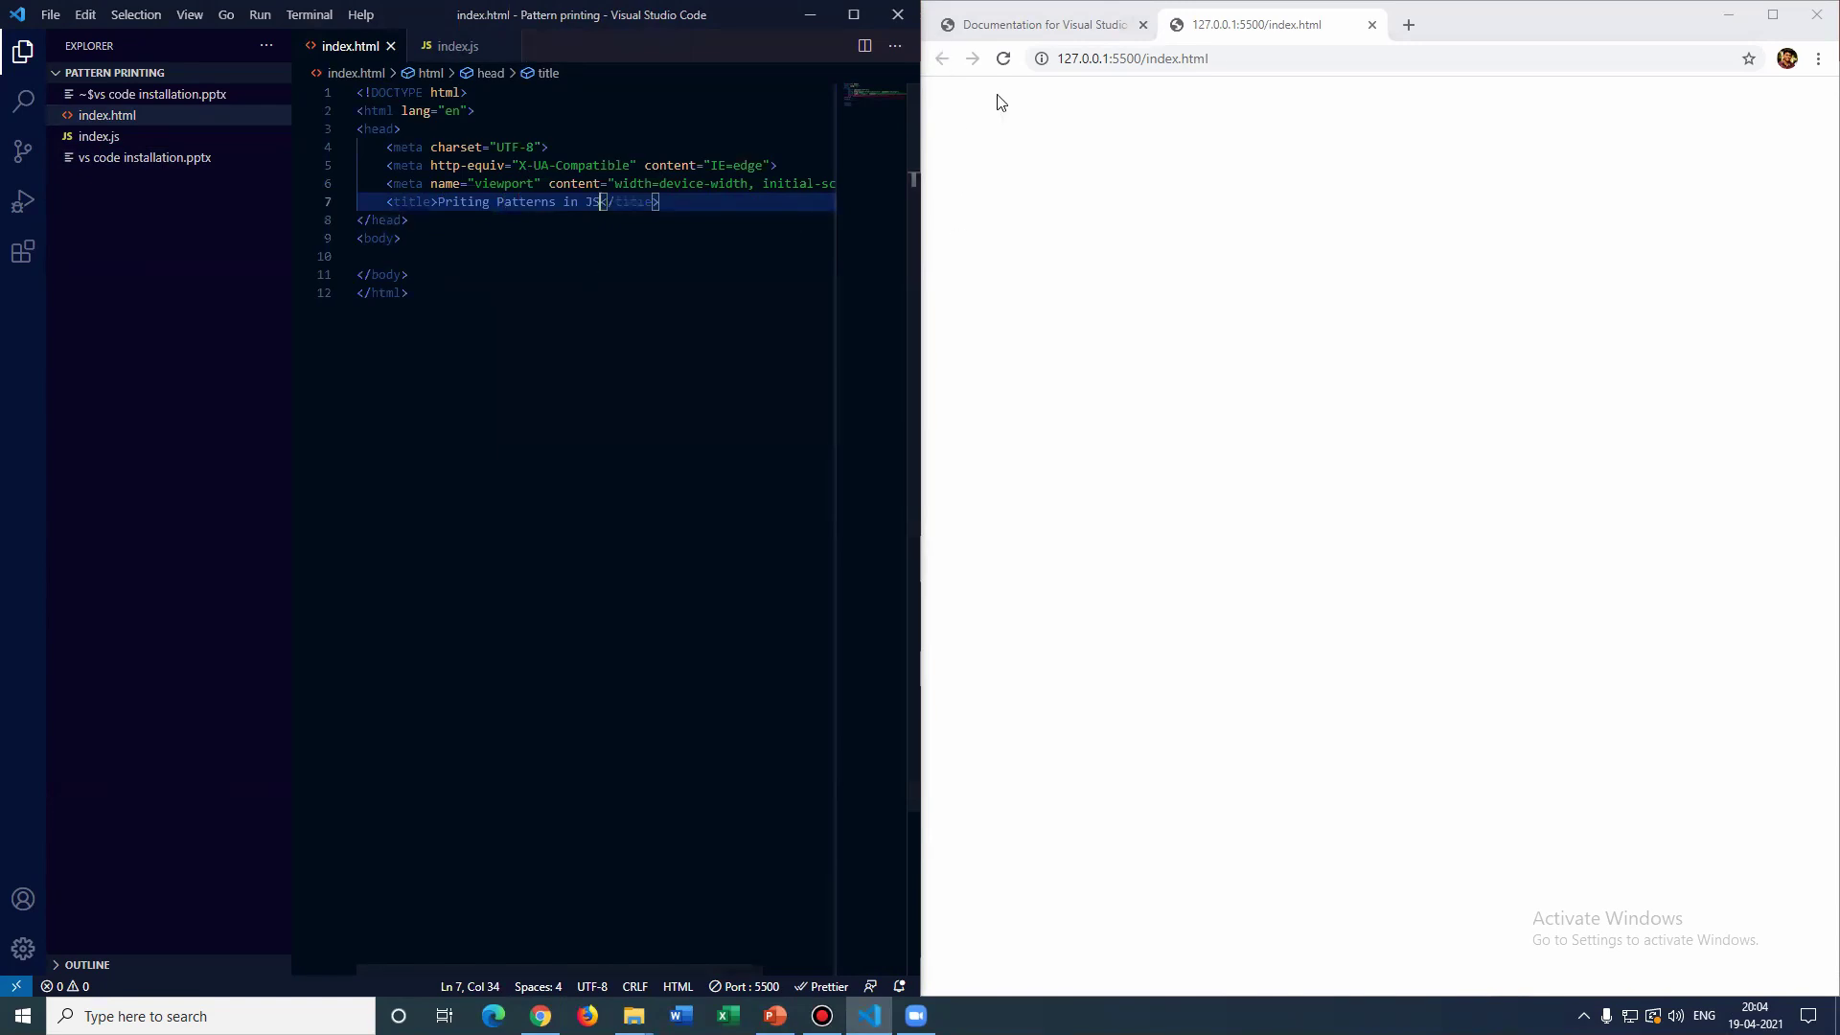
{"action": "key", "text": "alt+Tab"}
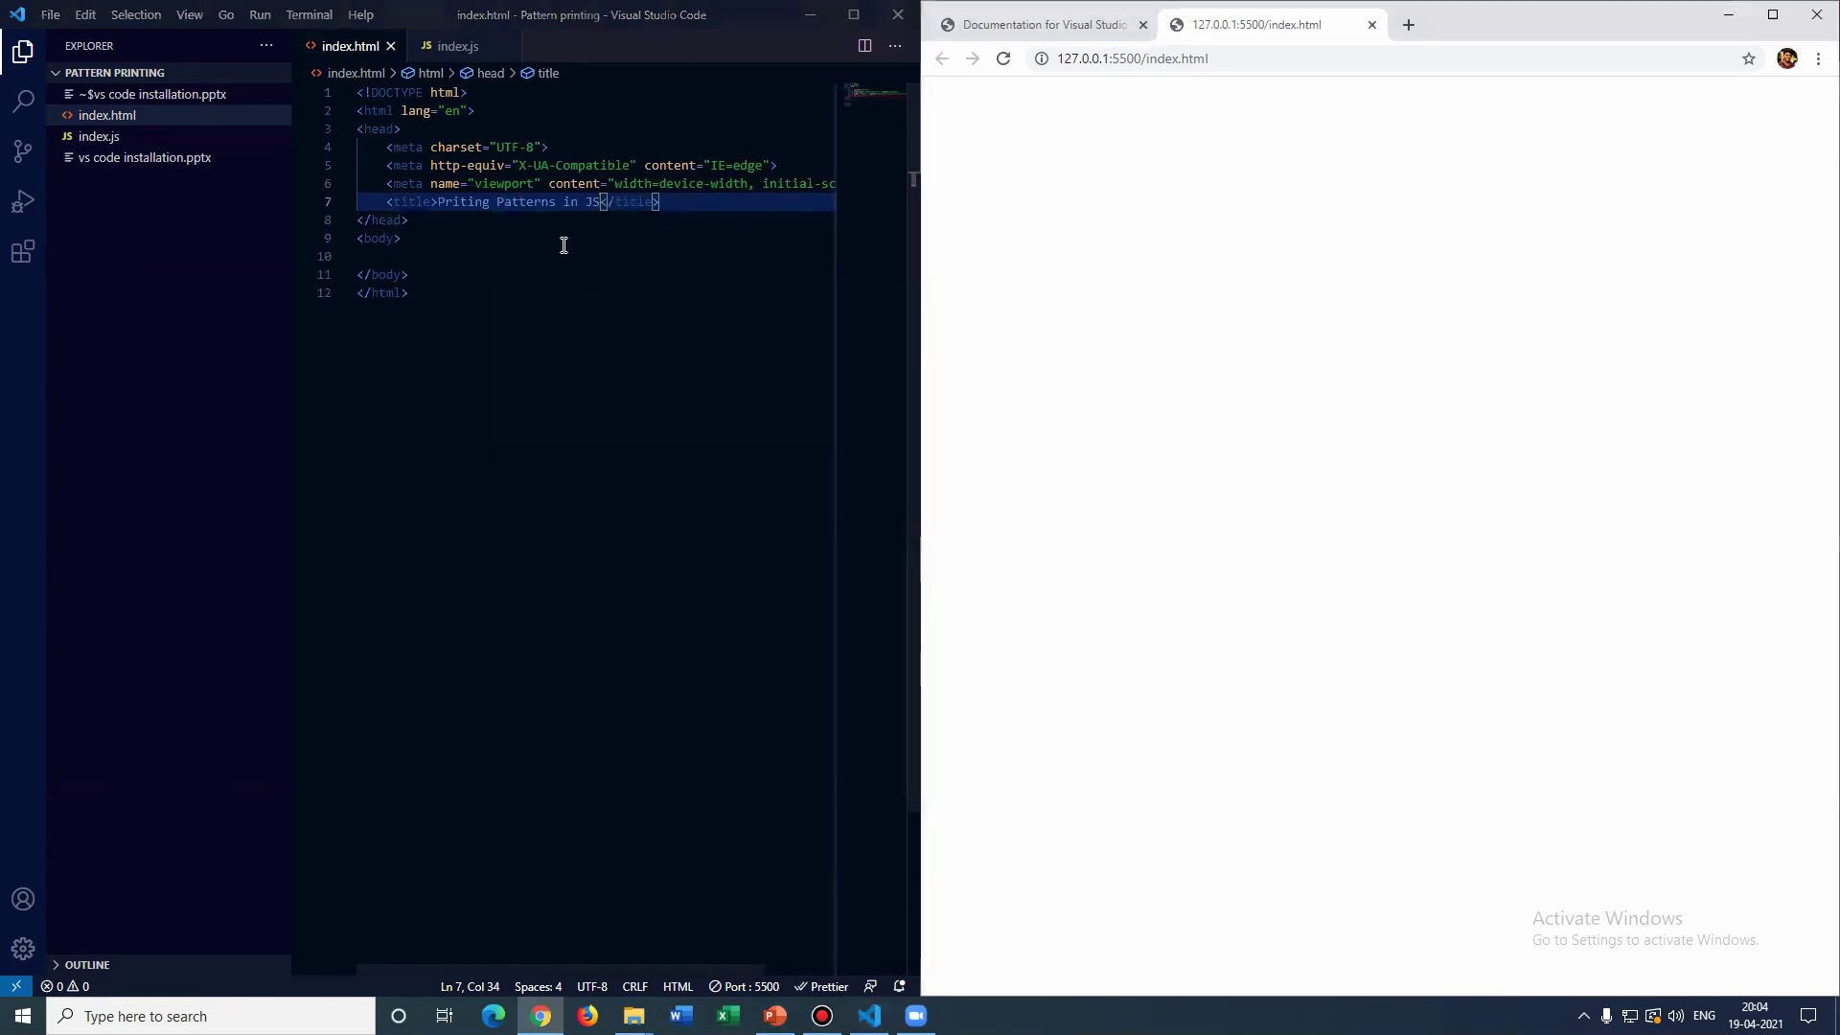
Add a script tag with src ./index.js to the body and reload the served page
{"action": "left_click", "coordinate": [490, 258]}
{"action": "key", "text": "Return"}
{"action": "key", "text": "Return"}
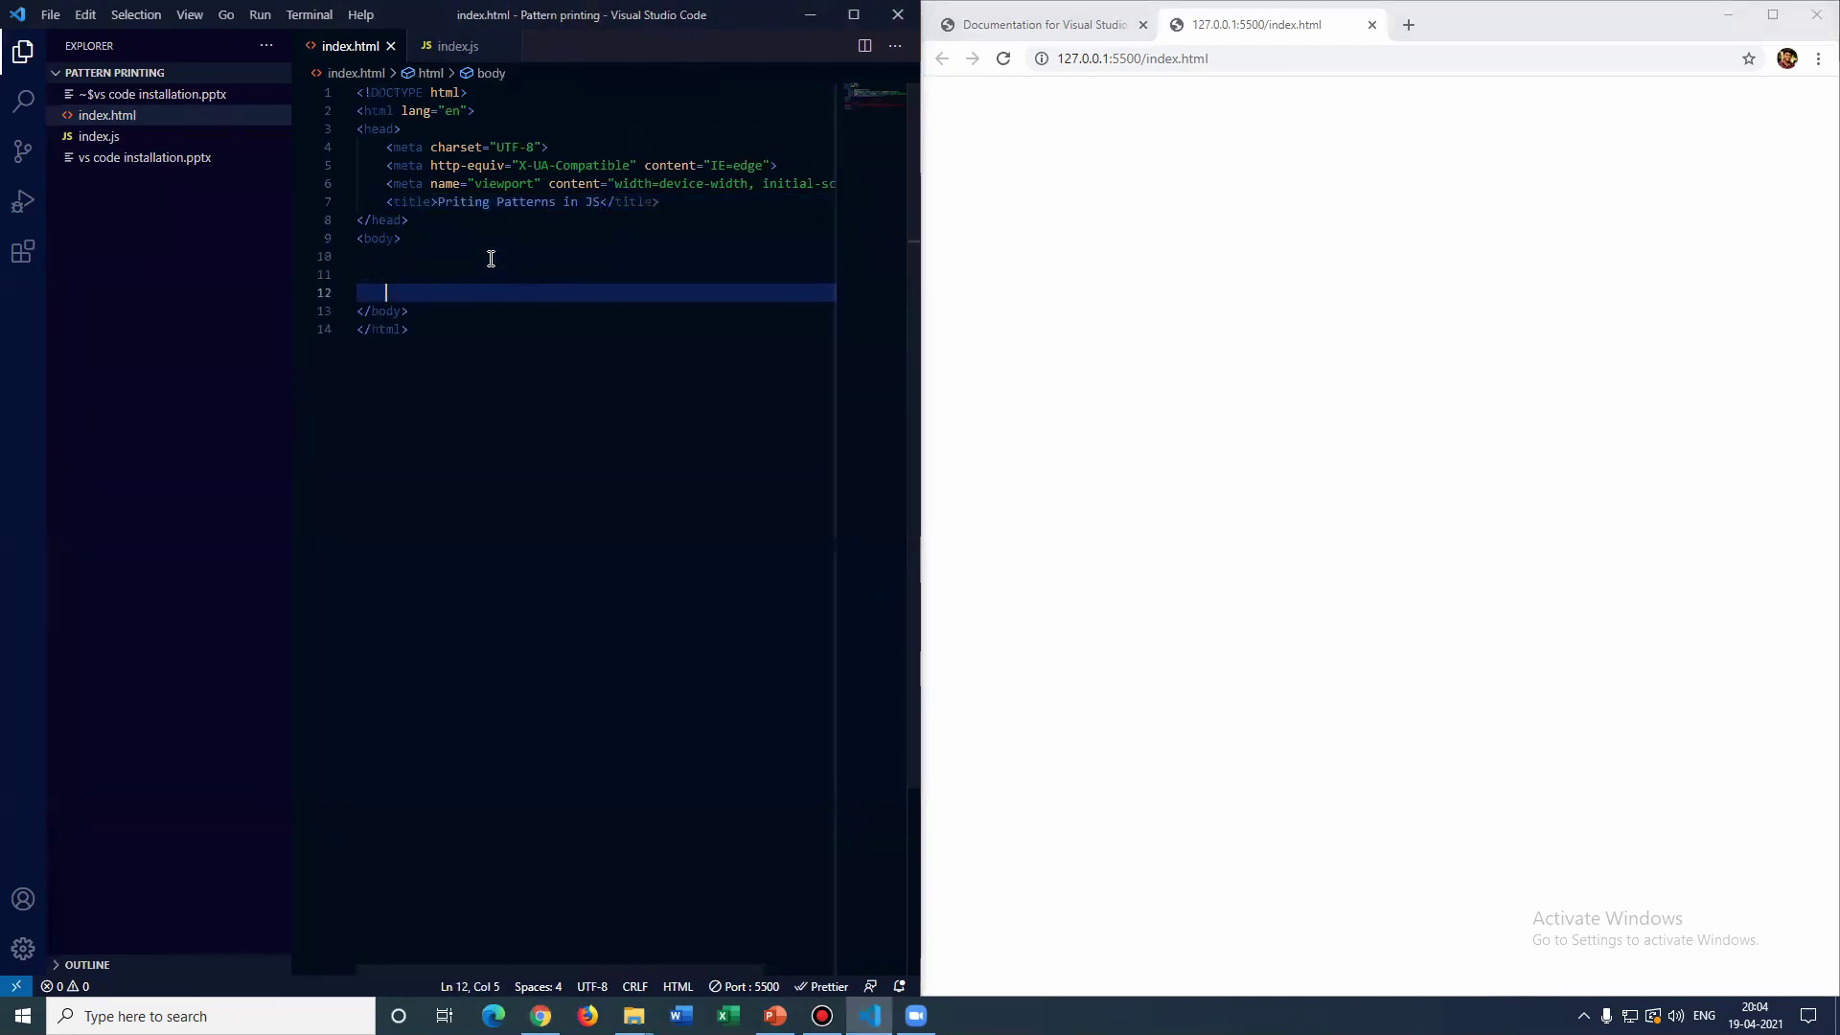
{"action": "type", "text": "s"}
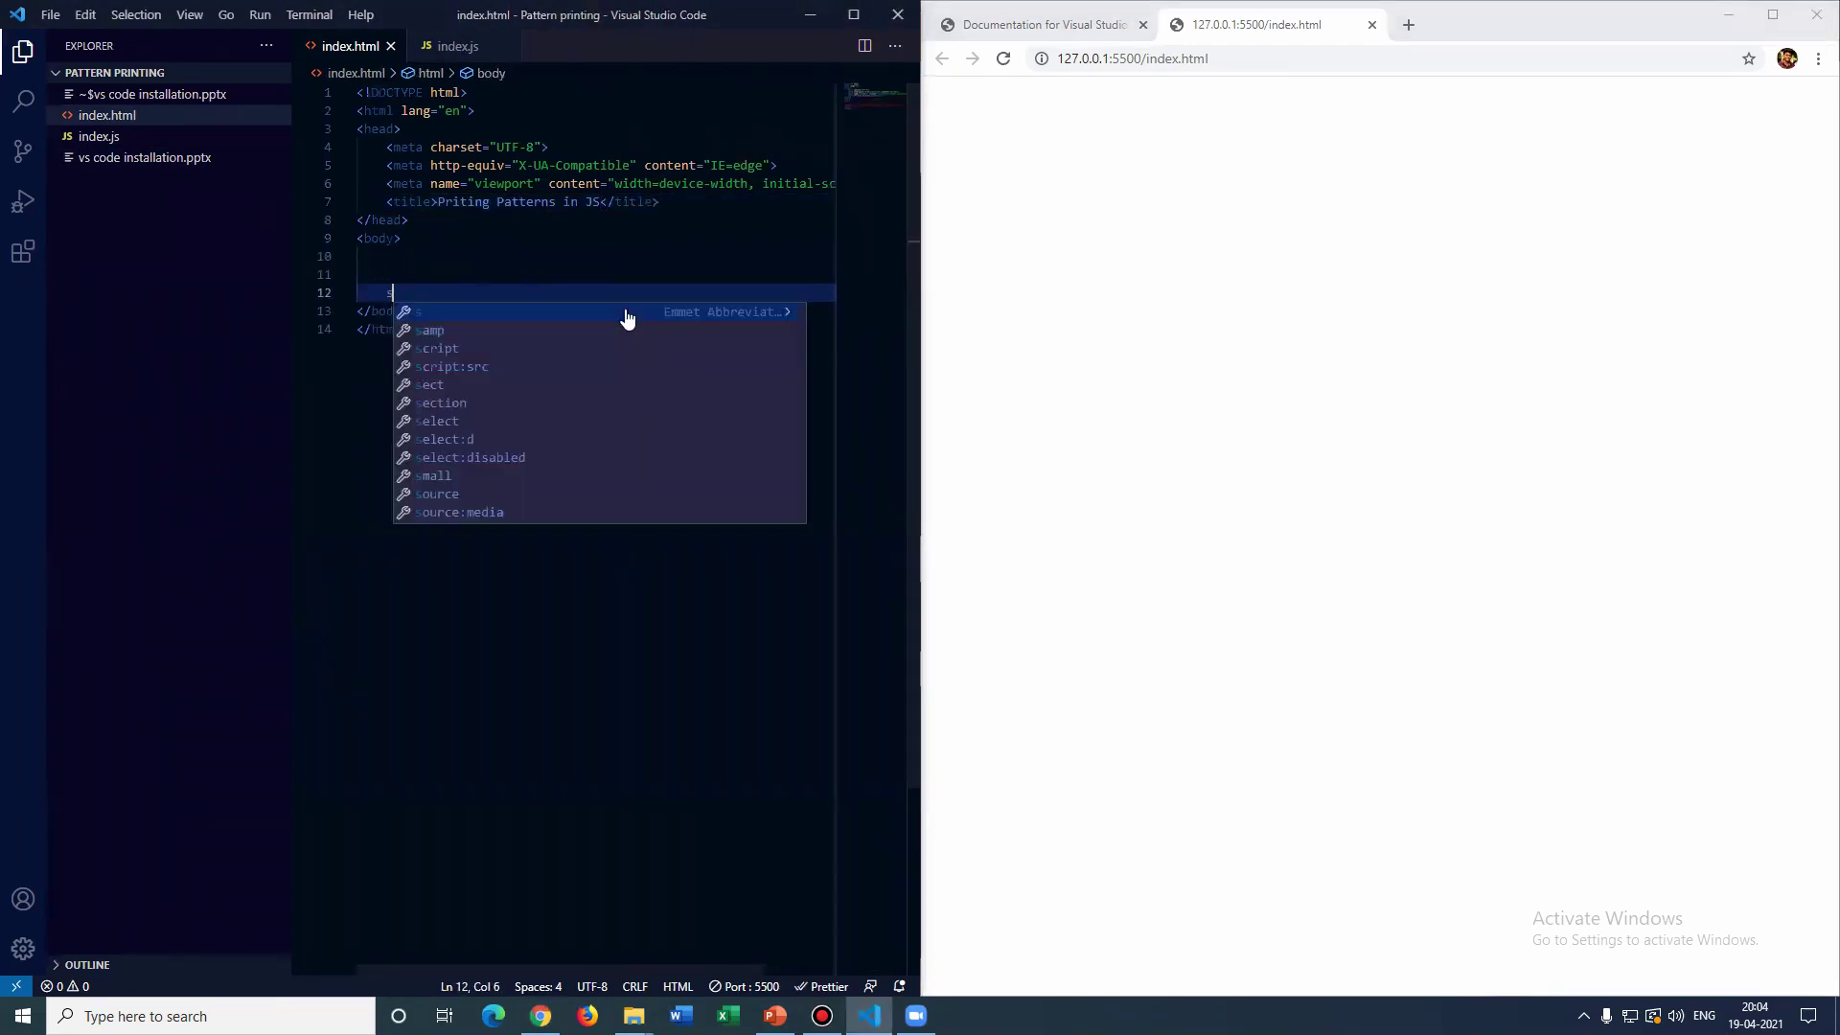
{"action": "type", "text": "cr"}
{"action": "key", "text": "Down"}
{"action": "key", "text": "Return"}
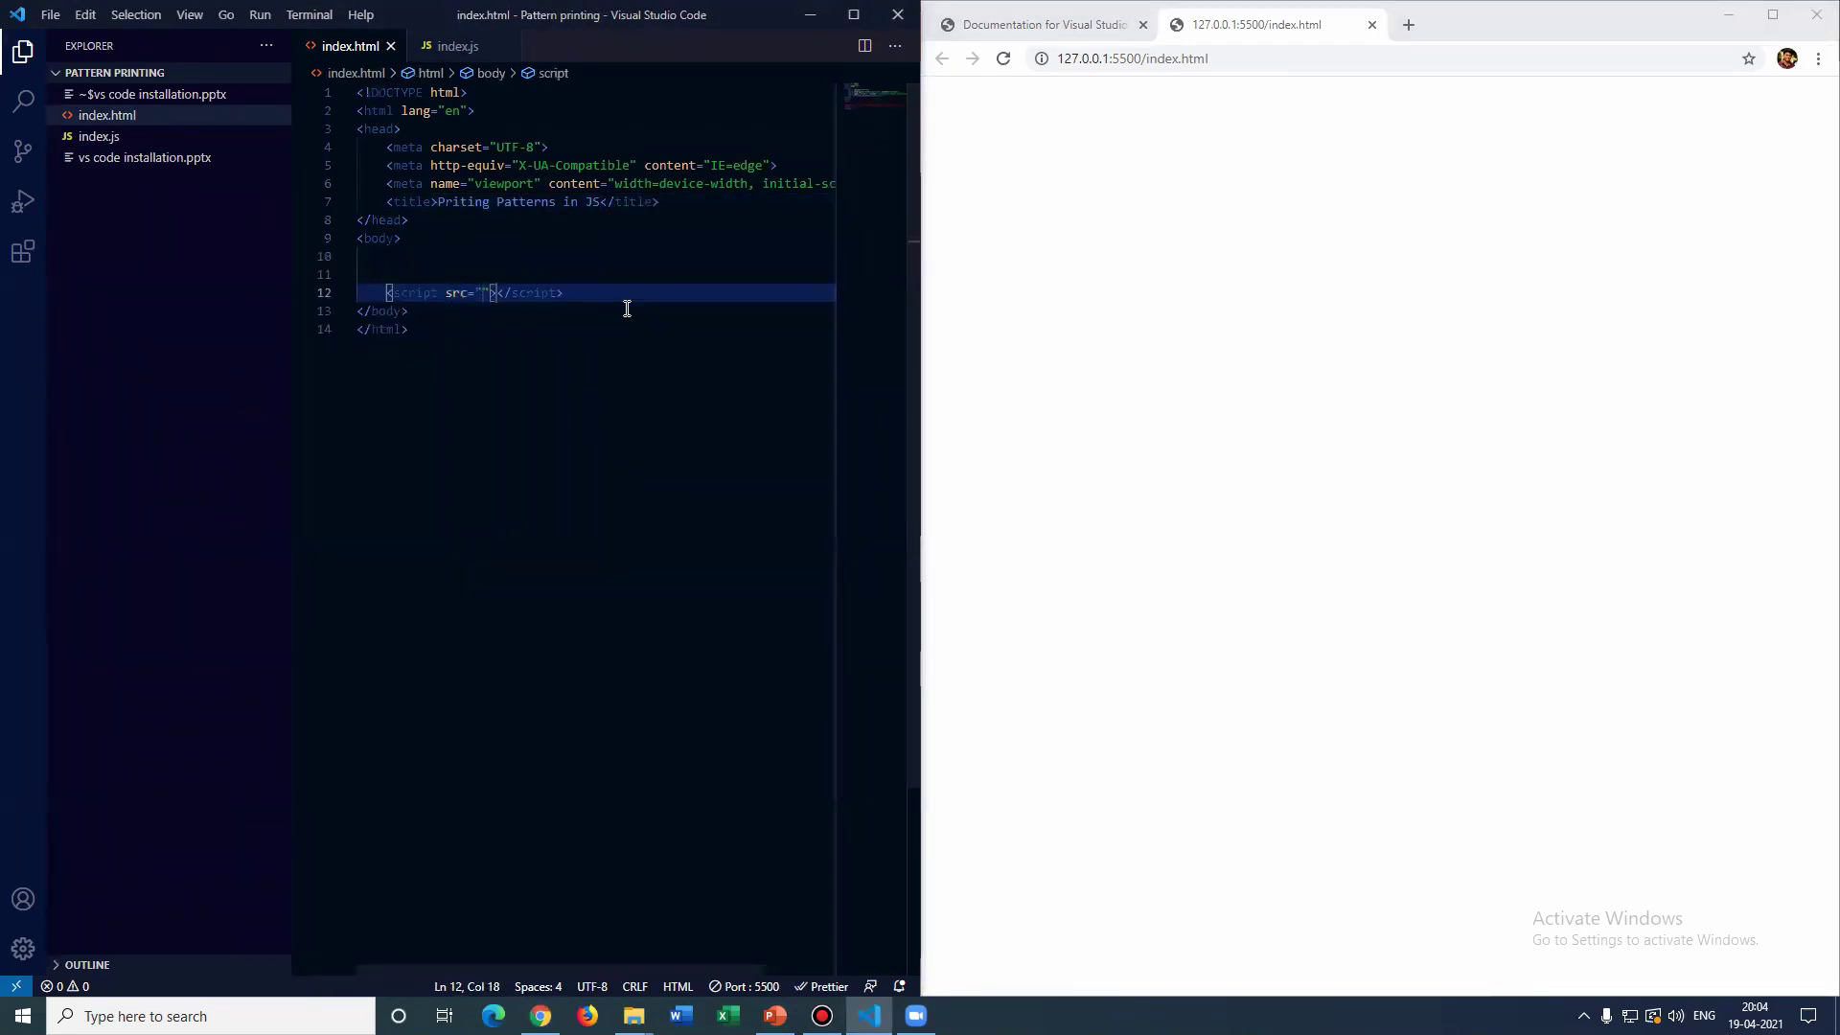
{"action": "type", "text": "./"}
{"action": "key", "text": "Return"}
{"action": "left_click", "coordinate": [1002, 59]}
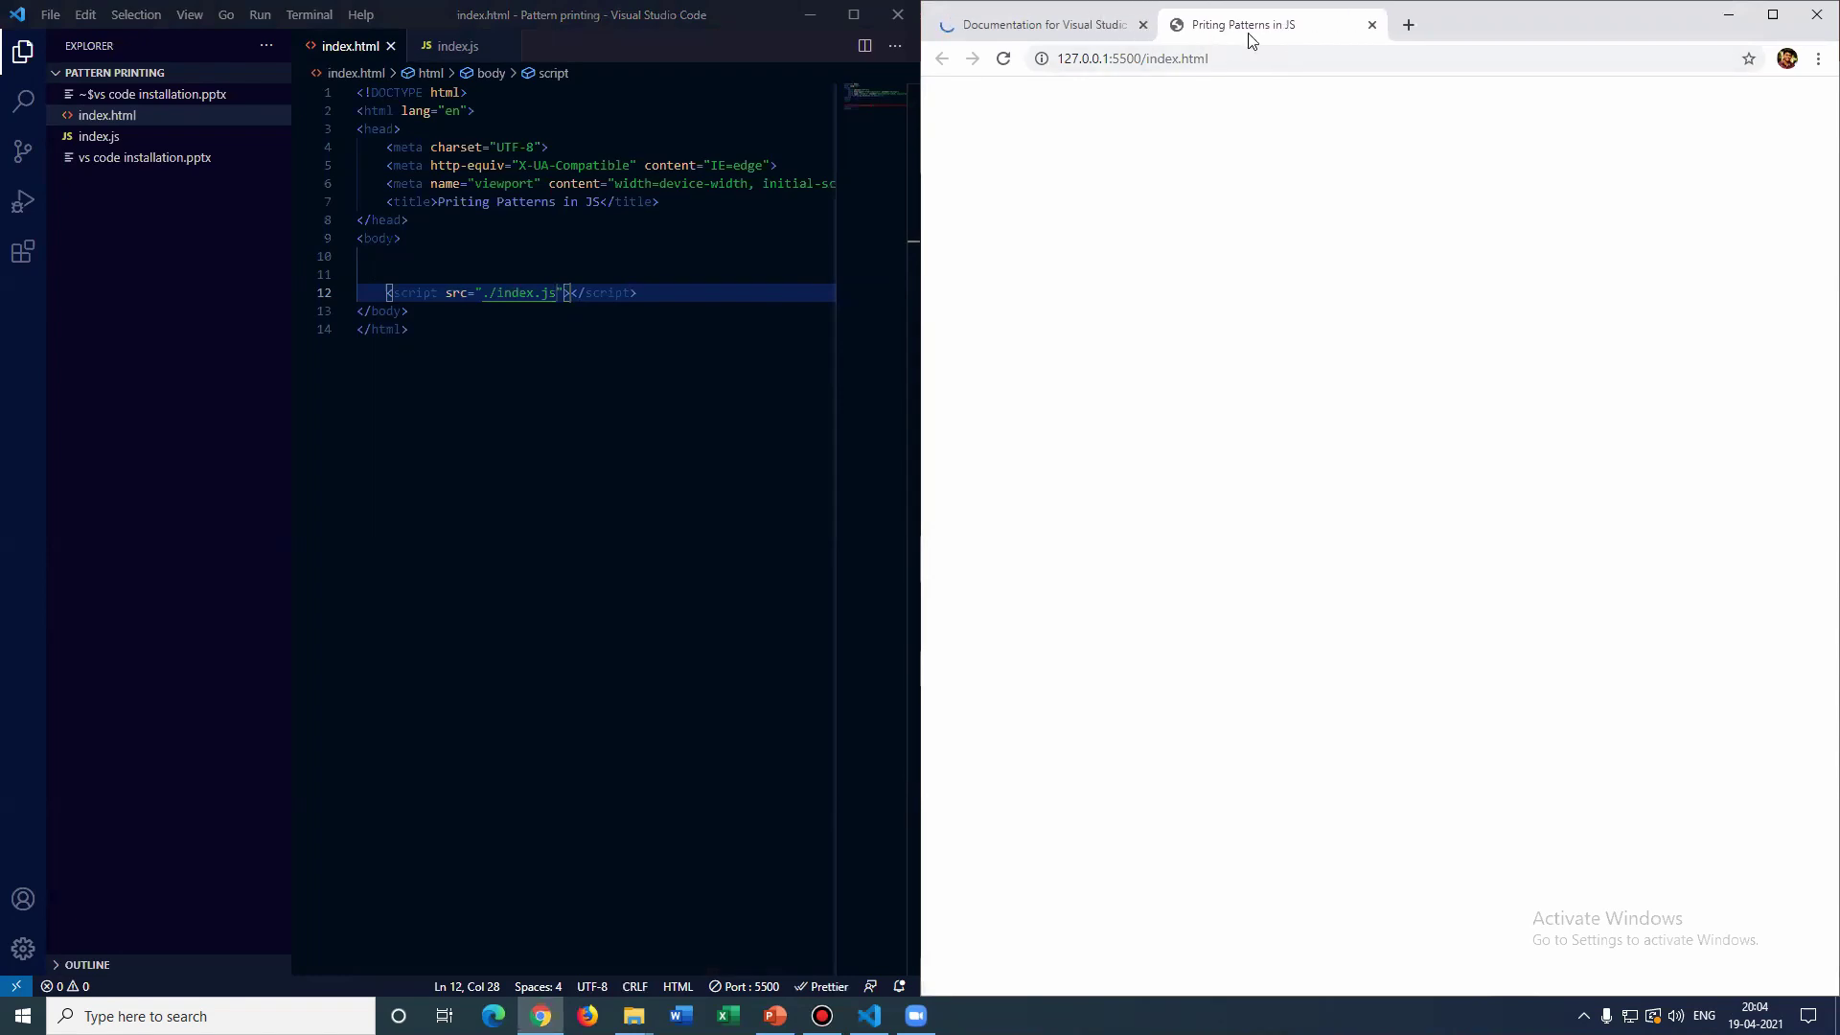
Open index.js and start a block comment at its top
{"action": "left_click", "coordinate": [164, 139]}
{"action": "left_click", "coordinate": [409, 102]}
{"action": "type", "text": "//"}
{"action": "key", "text": "BackSpace"}
{"action": "type", "text": "*"}
{"action": "key", "text": "Return"}
{"action": "key", "text": "Return"}
{"action": "key", "text": "Return"}
{"action": "type", "text": "*/"}
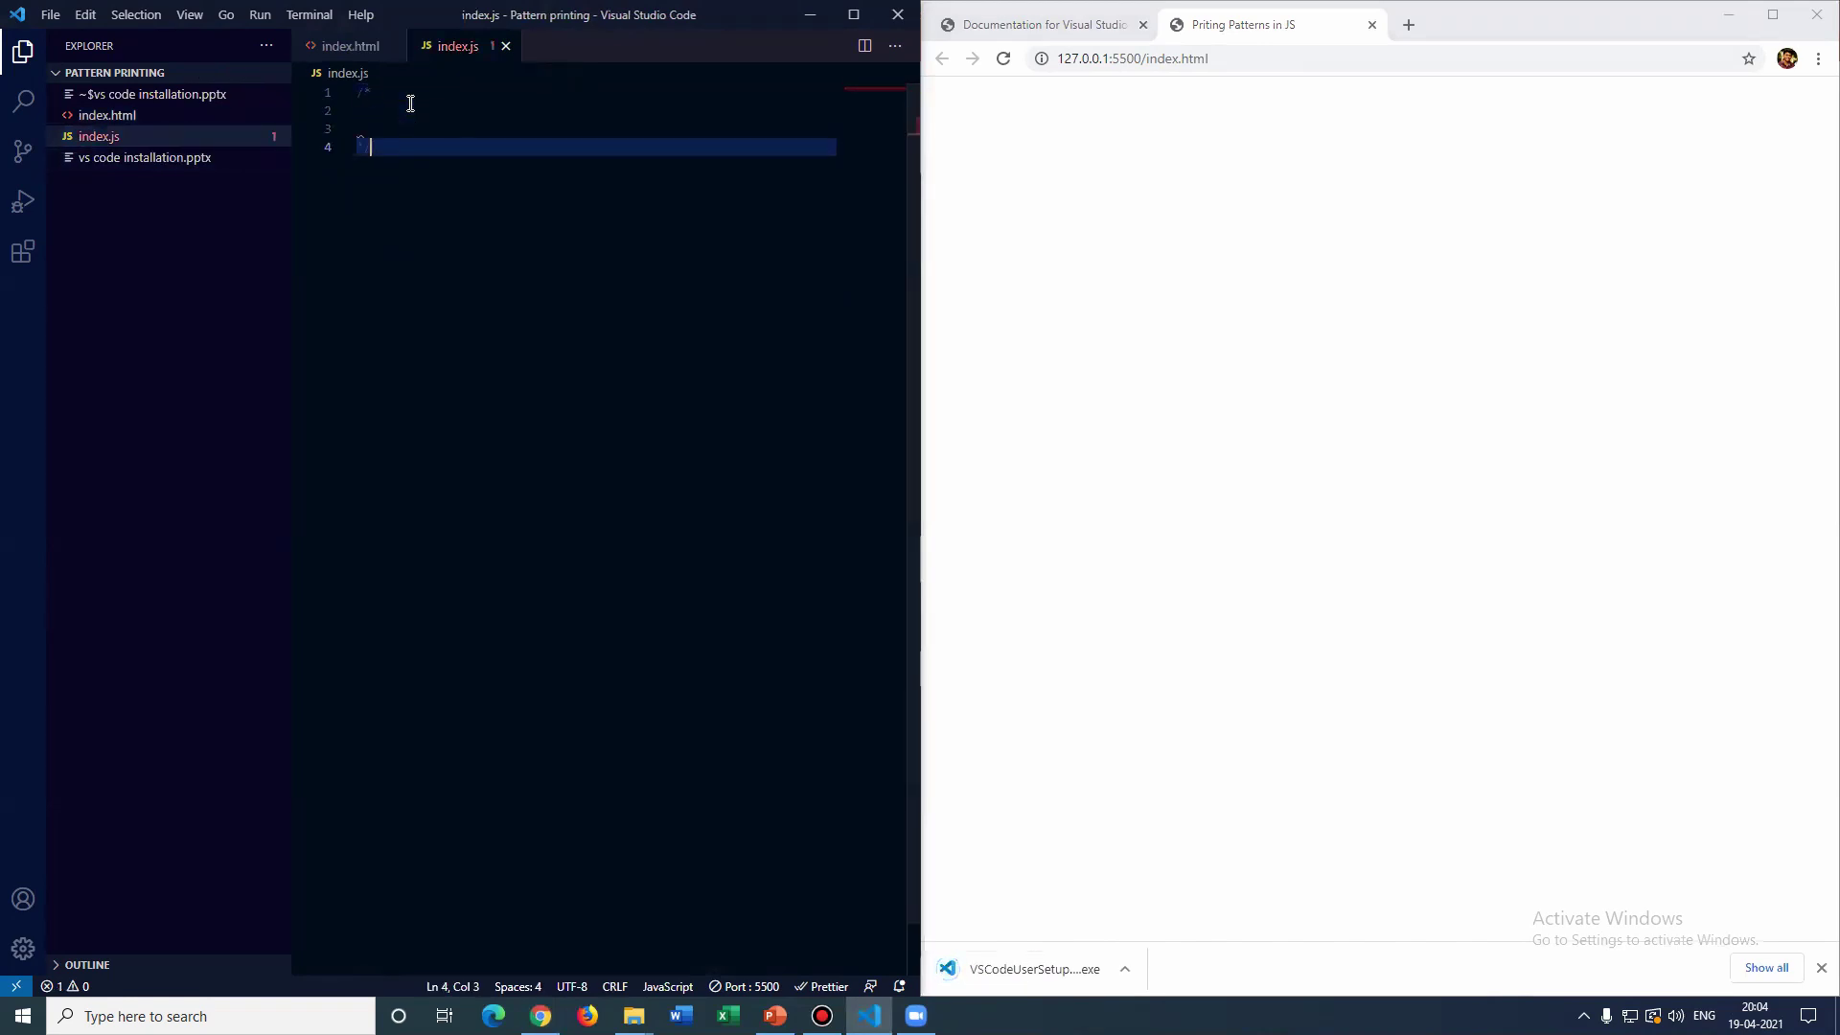
{"action": "key", "text": "Up"}
{"action": "key", "text": "Return"}
{"action": "key", "text": "Return"}
{"action": "key", "text": "Up"}
{"action": "key", "text": "Up"}
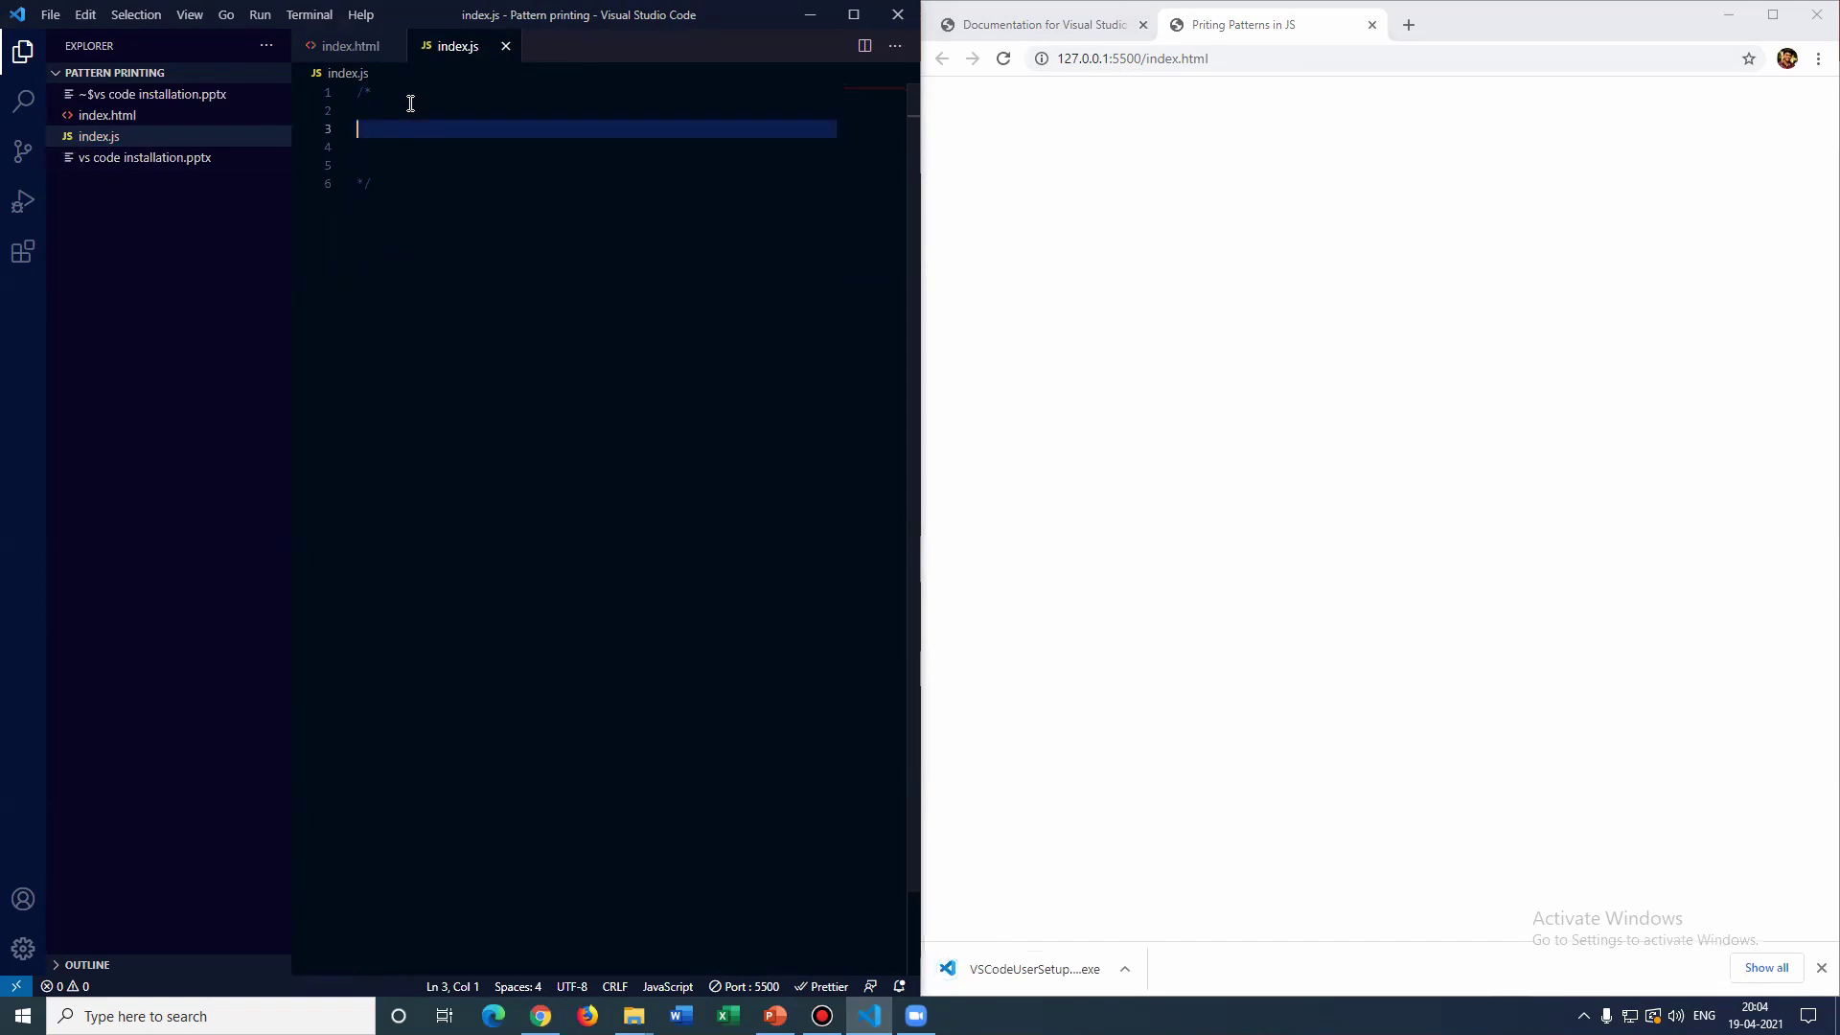
{"action": "type", "text": "*"}
Sketch x rows growing from one to five in the comment, with blank lines below
{"action": "key", "text": "Return"}
{"action": "type", "text": "**"}
{"action": "key", "text": "Return"}
{"action": "type", "text": "***"}
{"action": "key", "text": "Return"}
{"action": "type", "text": "****"}
{"action": "key", "text": "Return"}
{"action": "type", "text": "*****"}
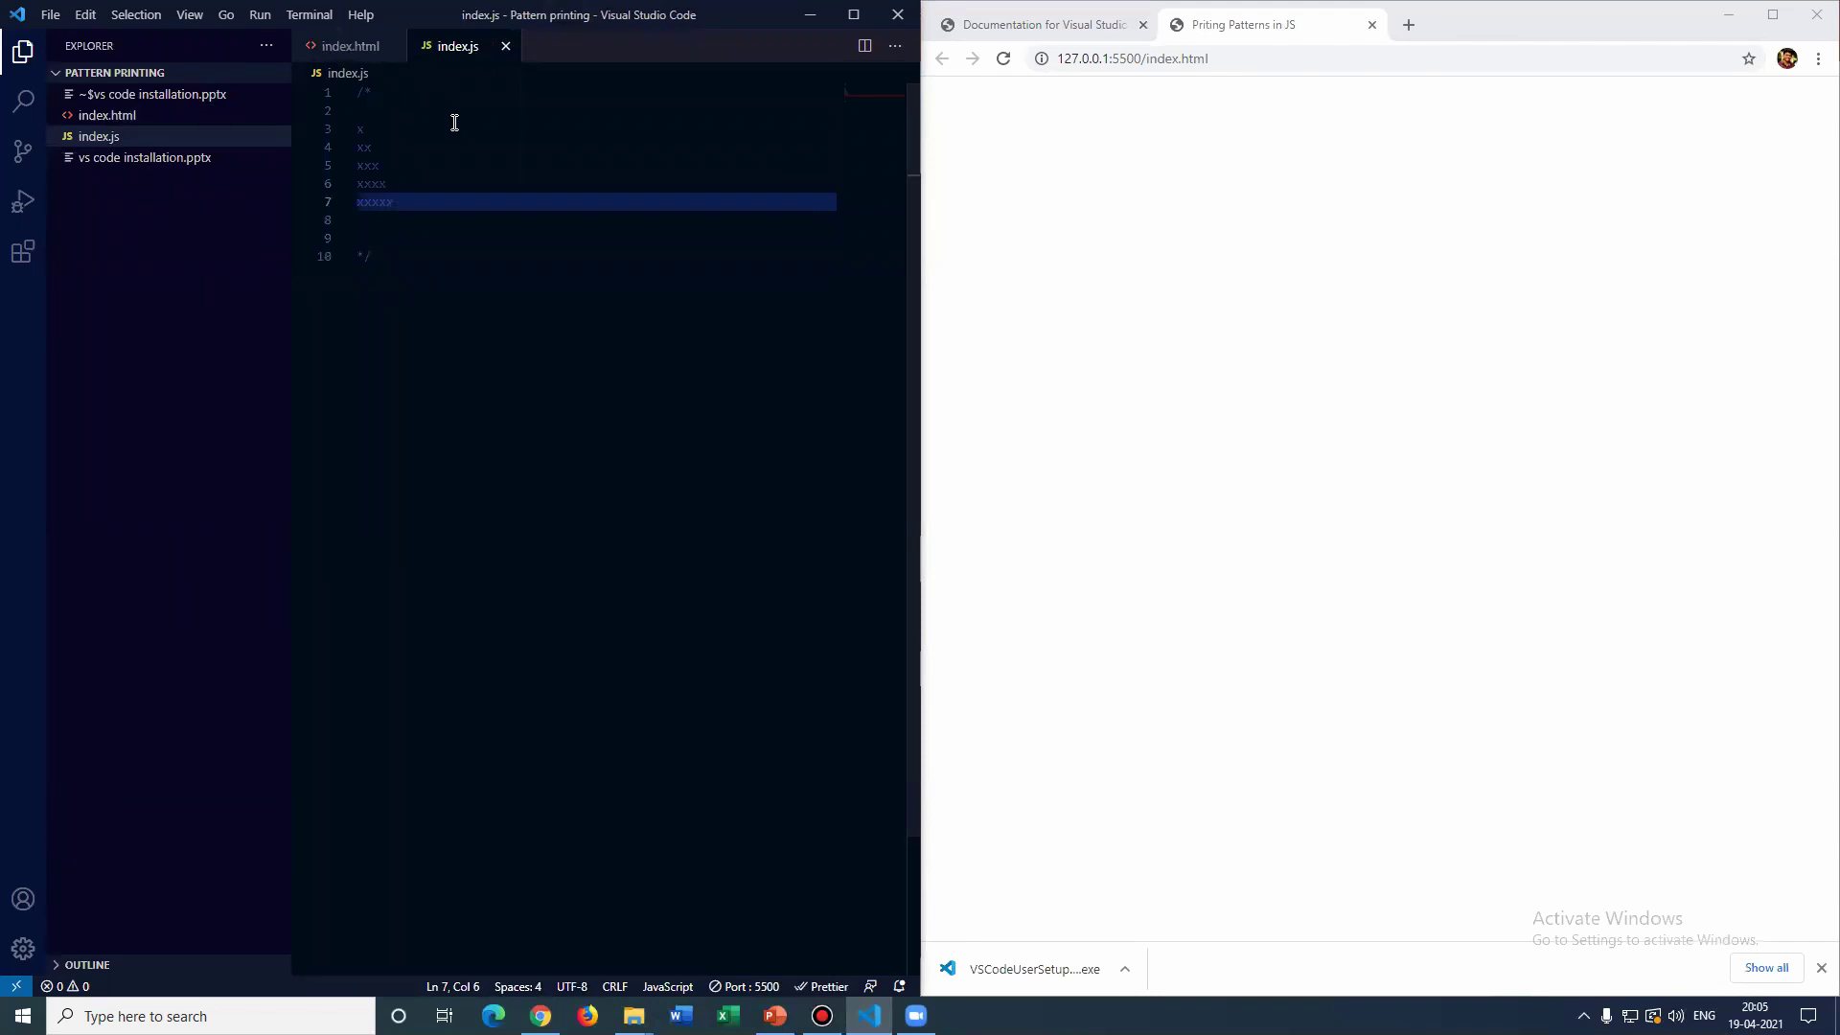
{"action": "left_click_drag", "start_coordinate": [422, 203], "coordinate": [356, 131]}
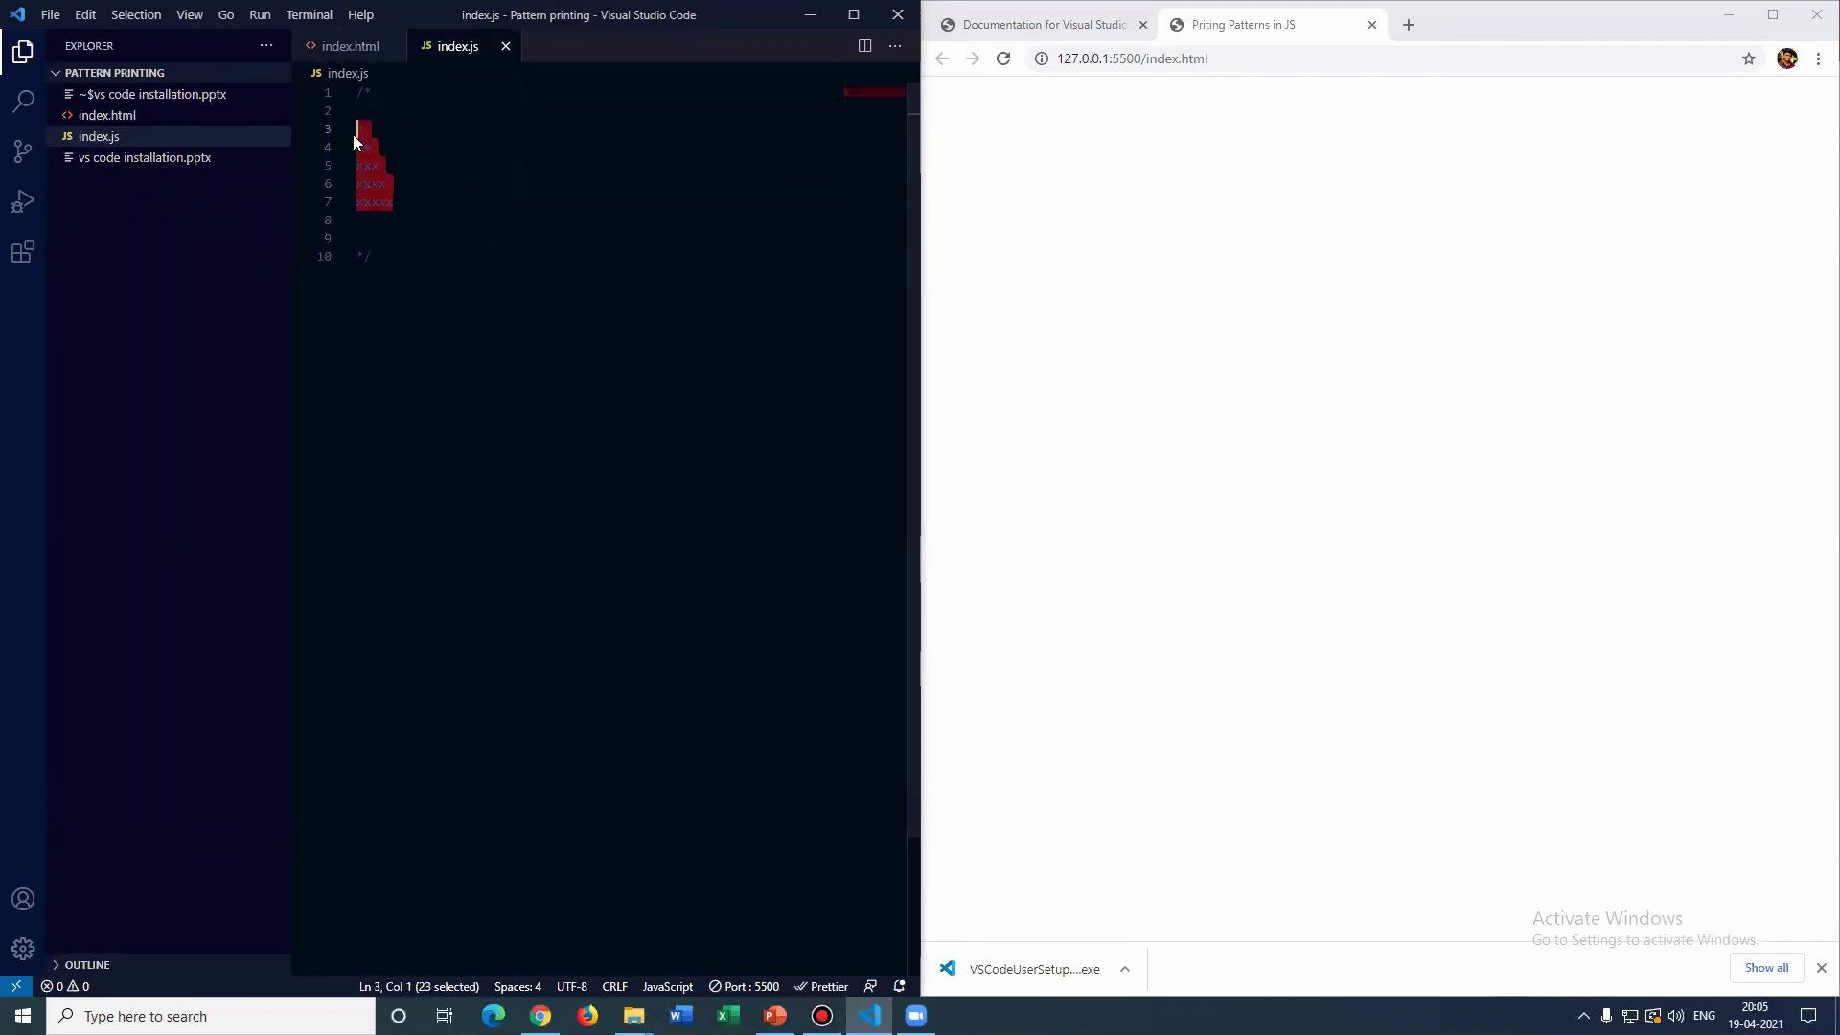
{"action": "left_click", "coordinate": [402, 299]}
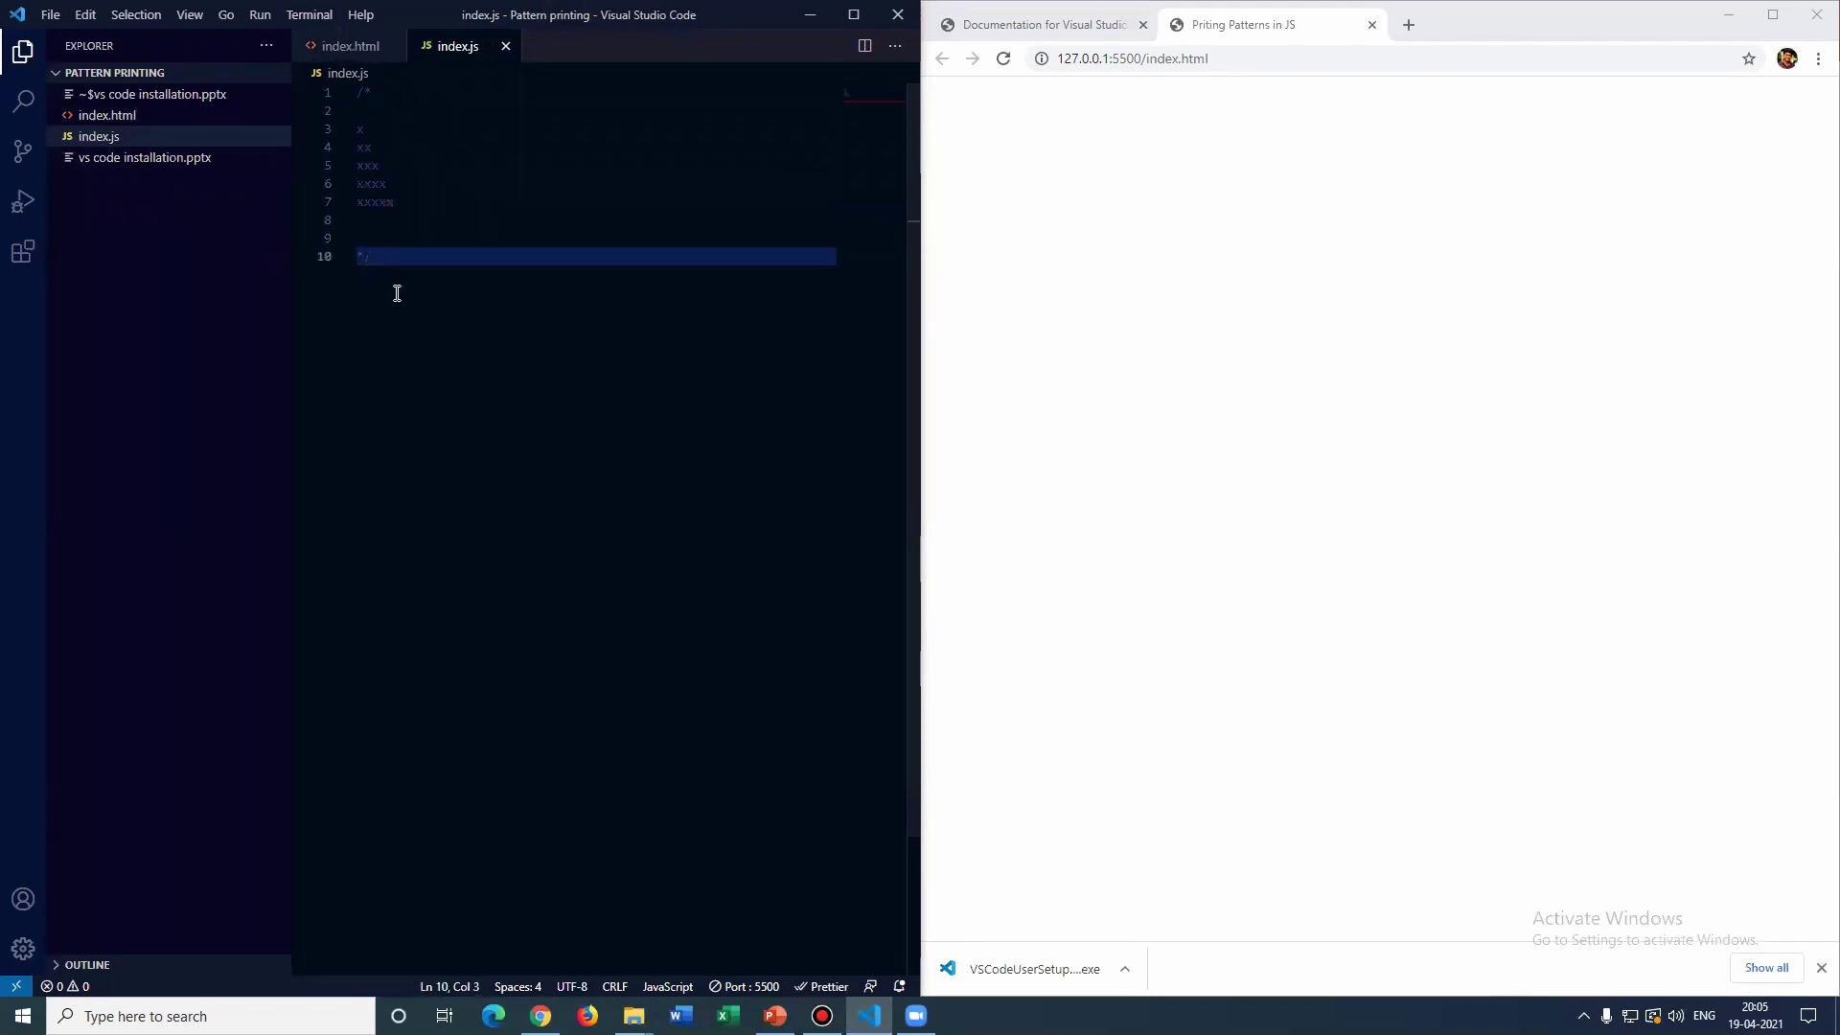
{"action": "key", "text": "Return"}
{"action": "key", "text": "Return"}
{"action": "key", "text": "Return"}
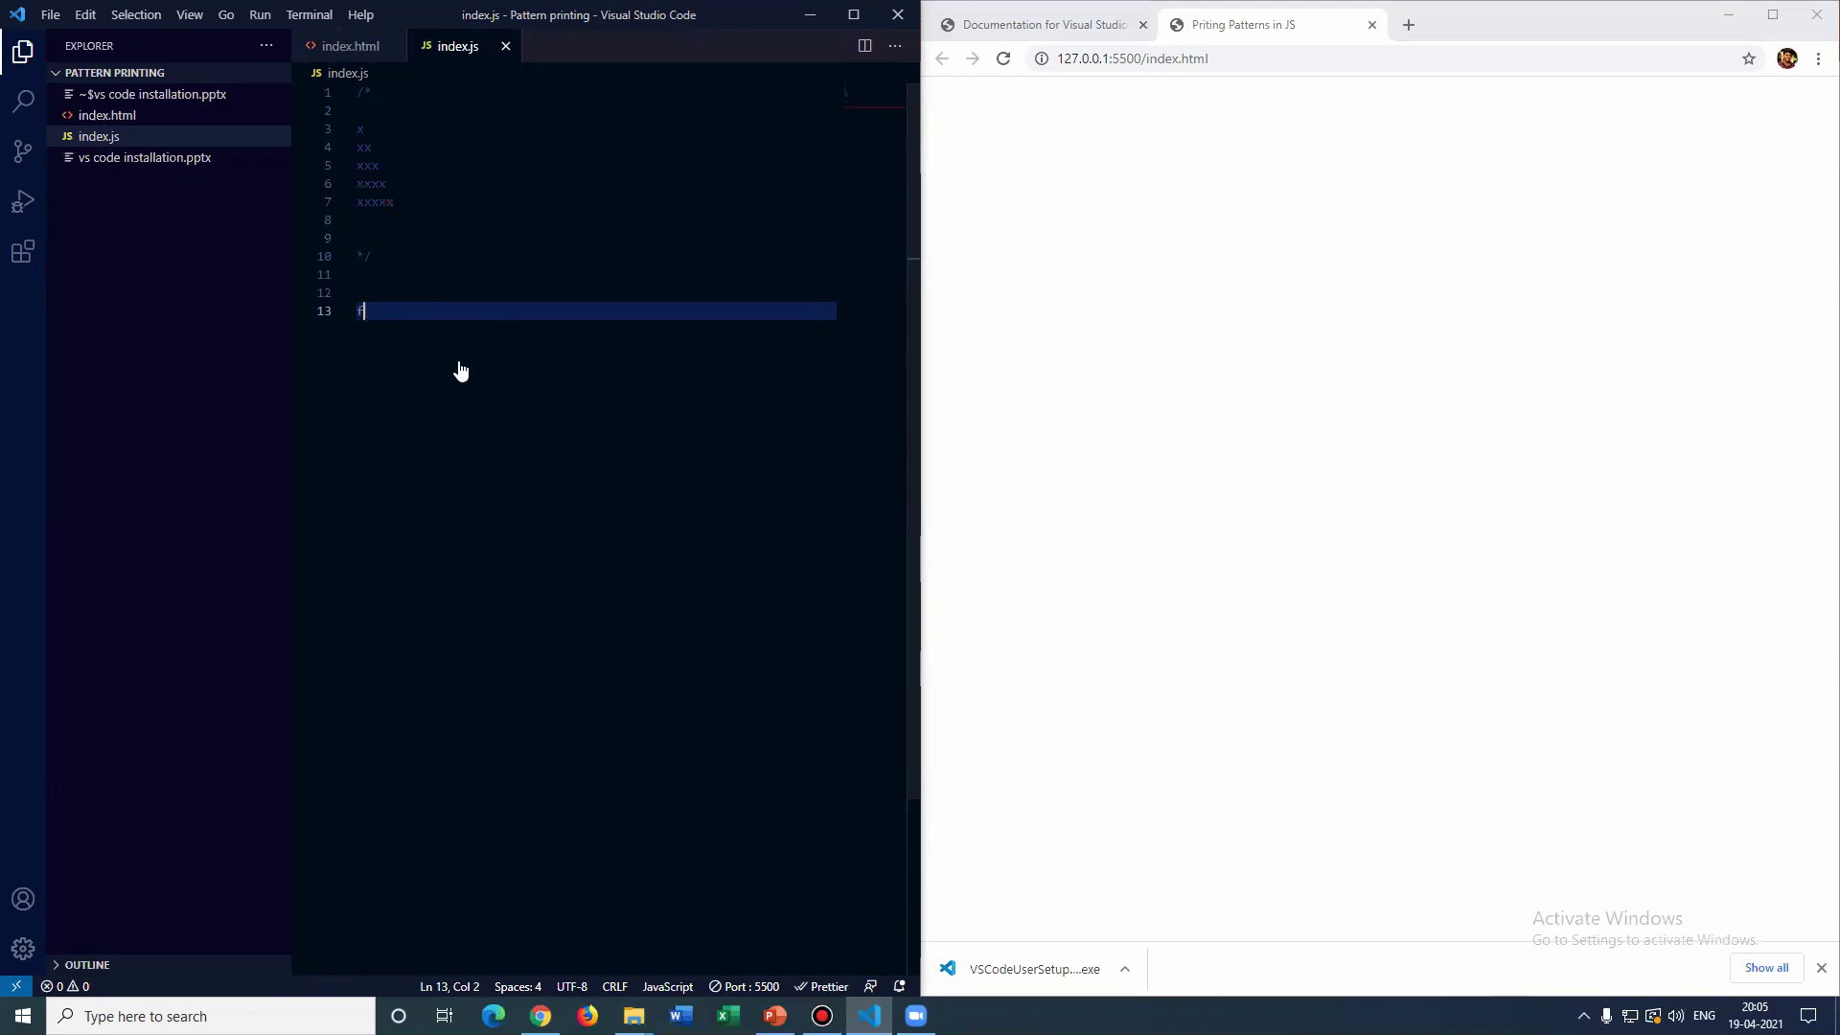
{"action": "type", "text": "for"}
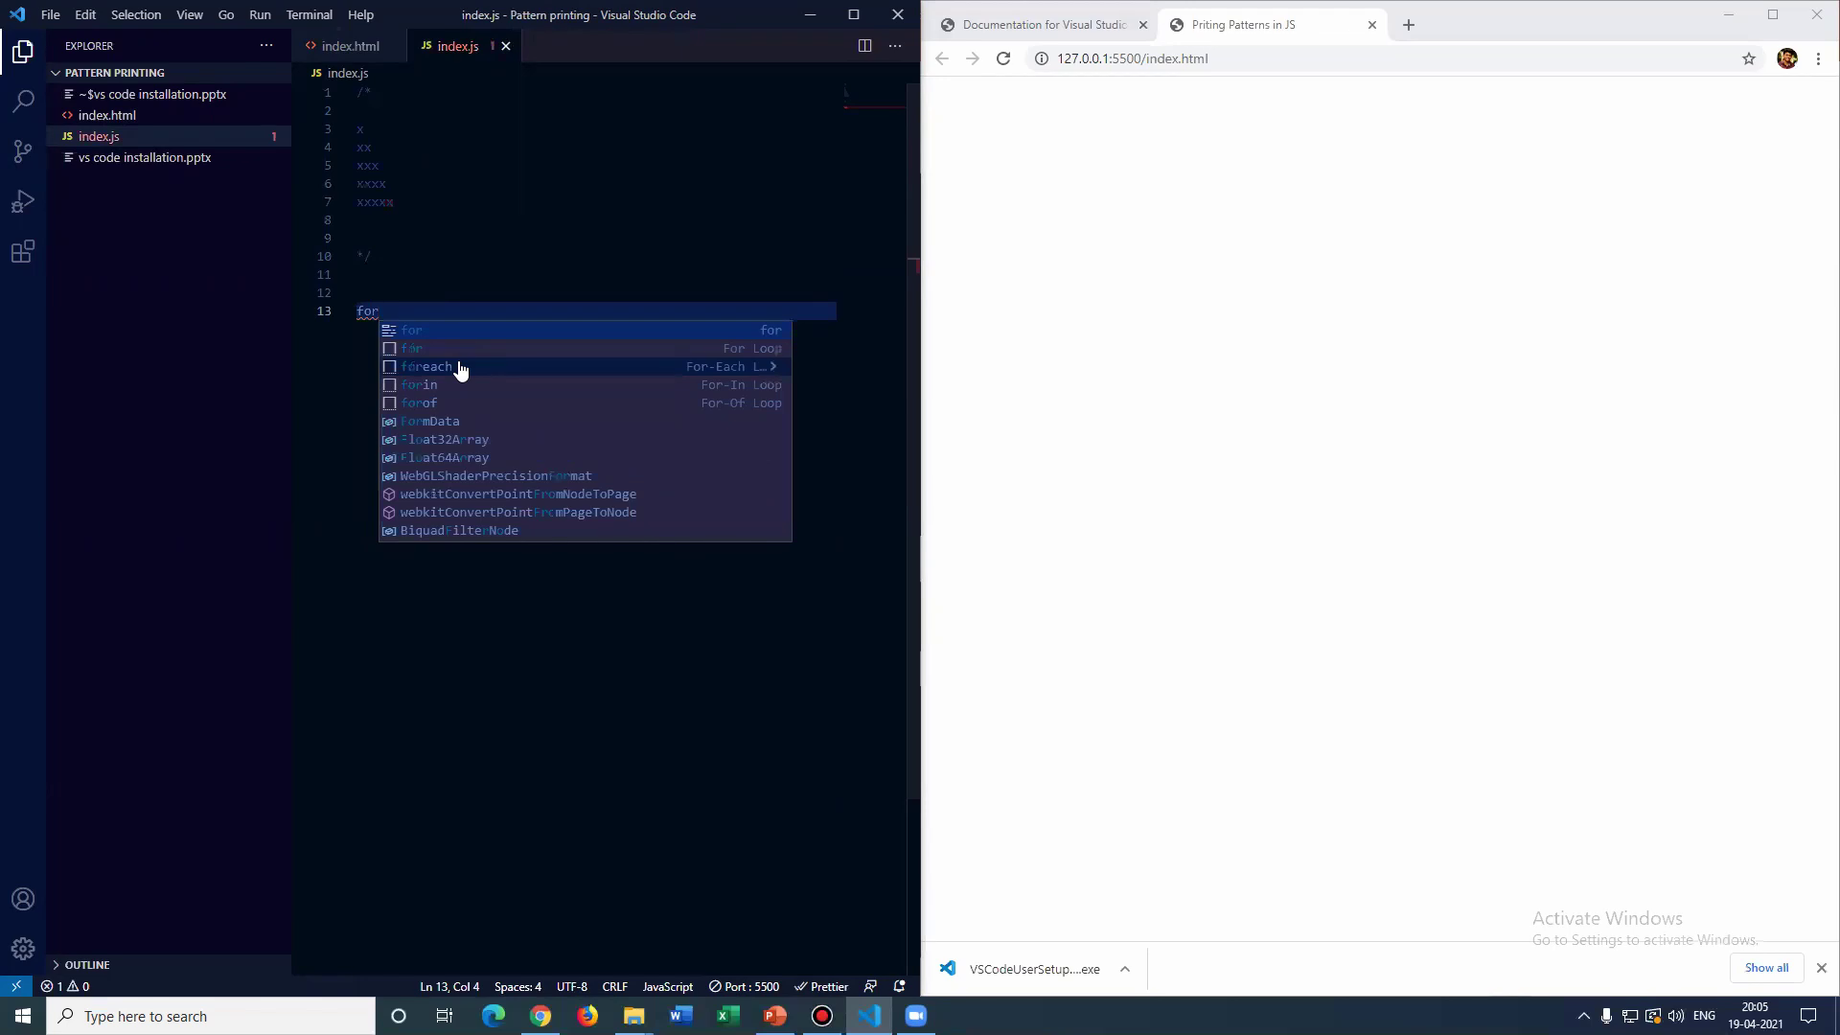
Write for(i=0;i<5;i++) wrapping for(j=0;j<=i;j++) that runs document.write("x")
{"action": "key", "text": "Escape"}
{"action": "type", "text": "(i=0;i"}
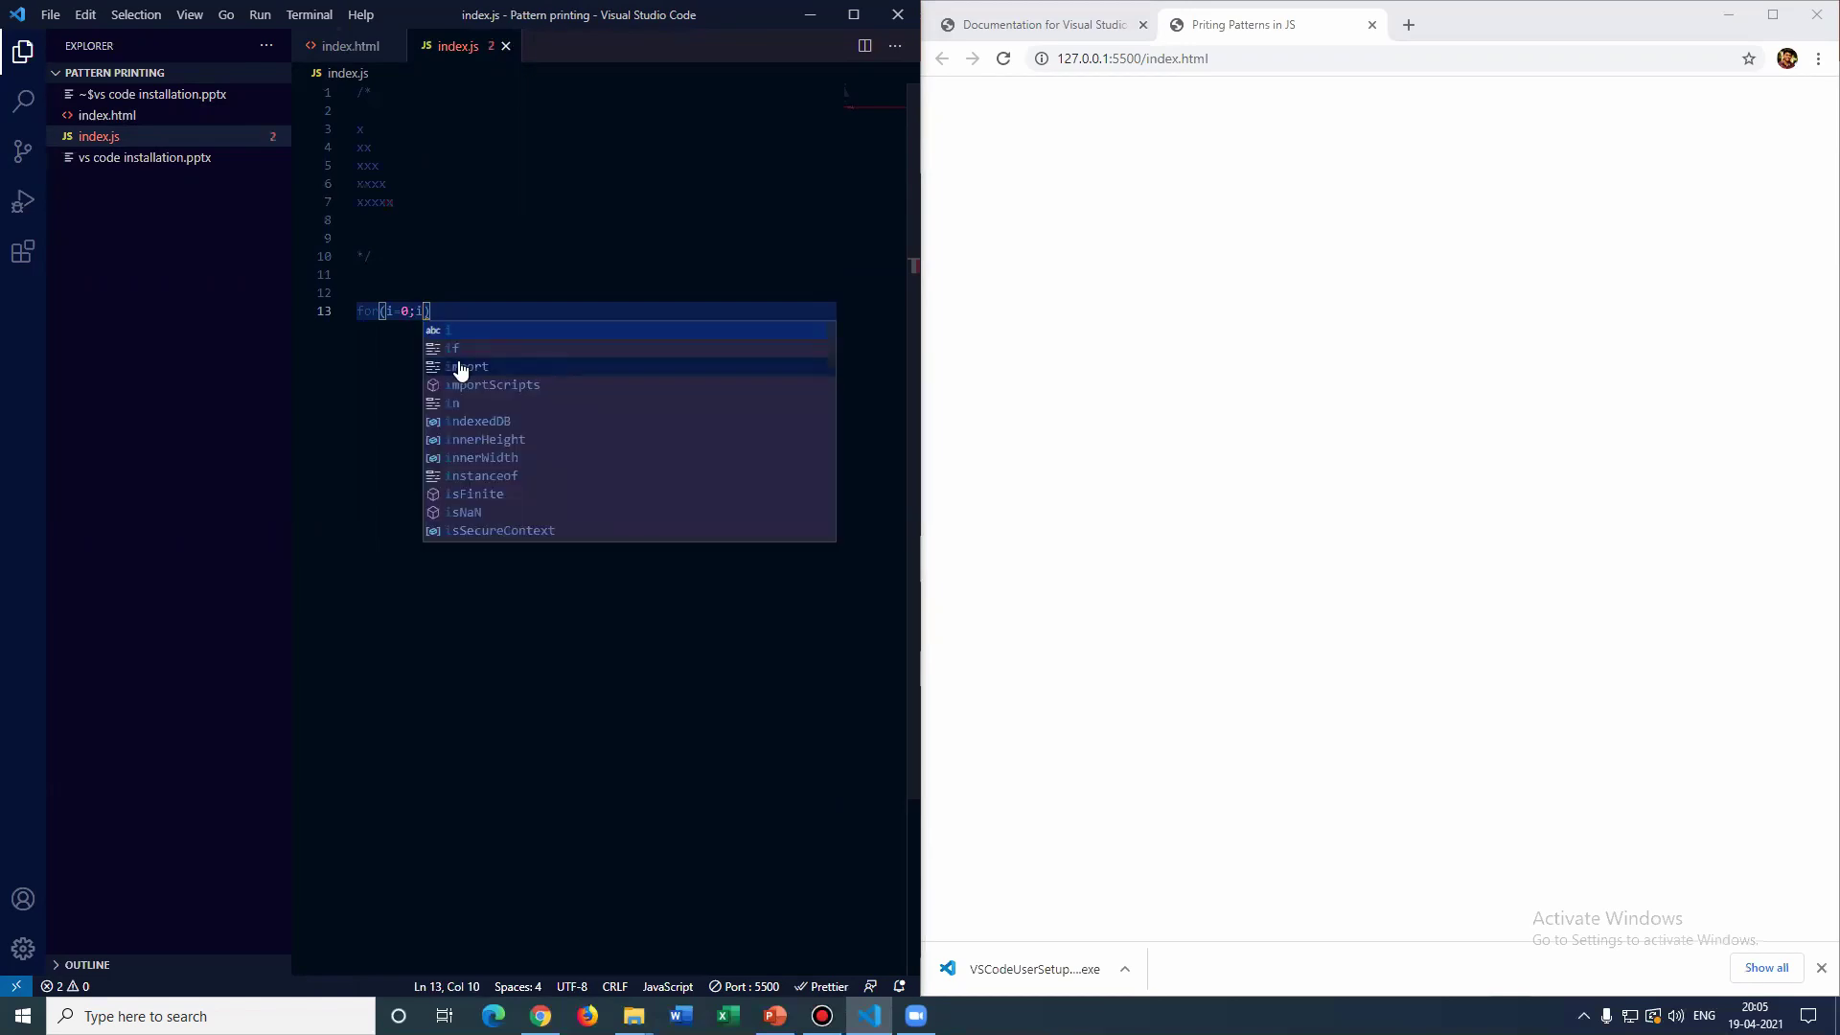
{"action": "type", "text": "<5;i"}
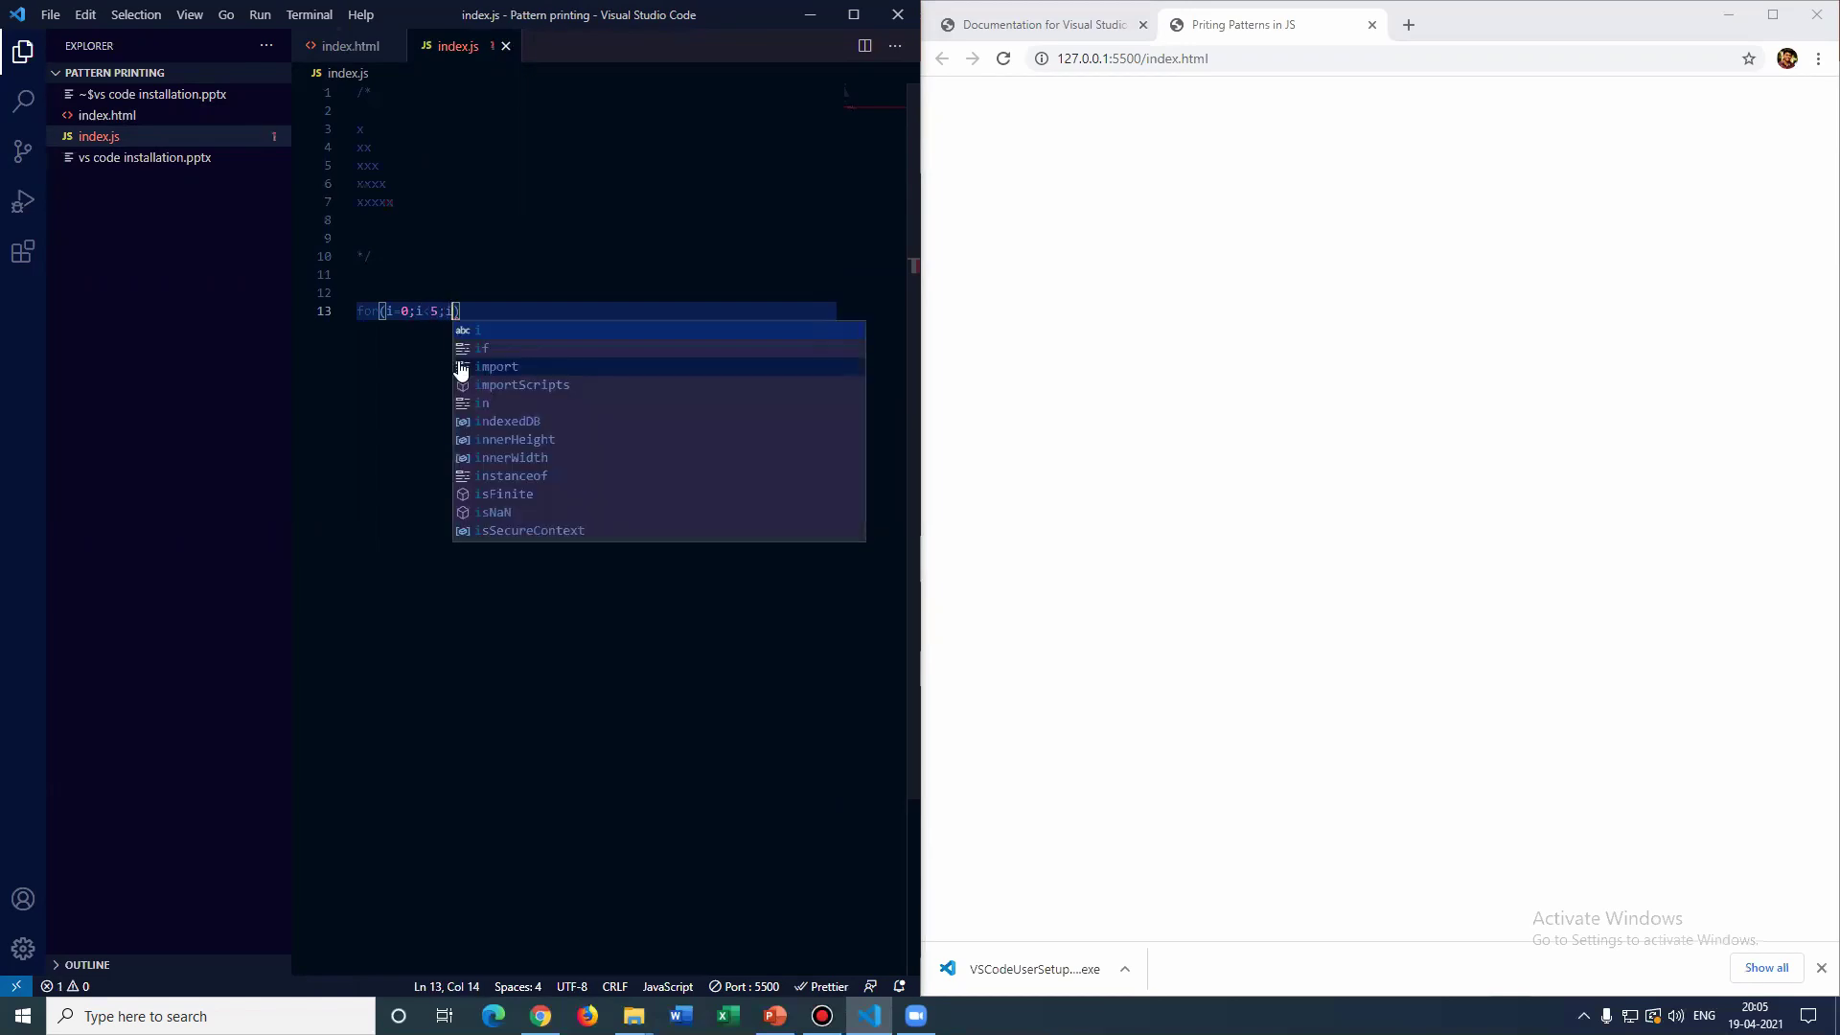
{"action": "type", "text": "++)"}
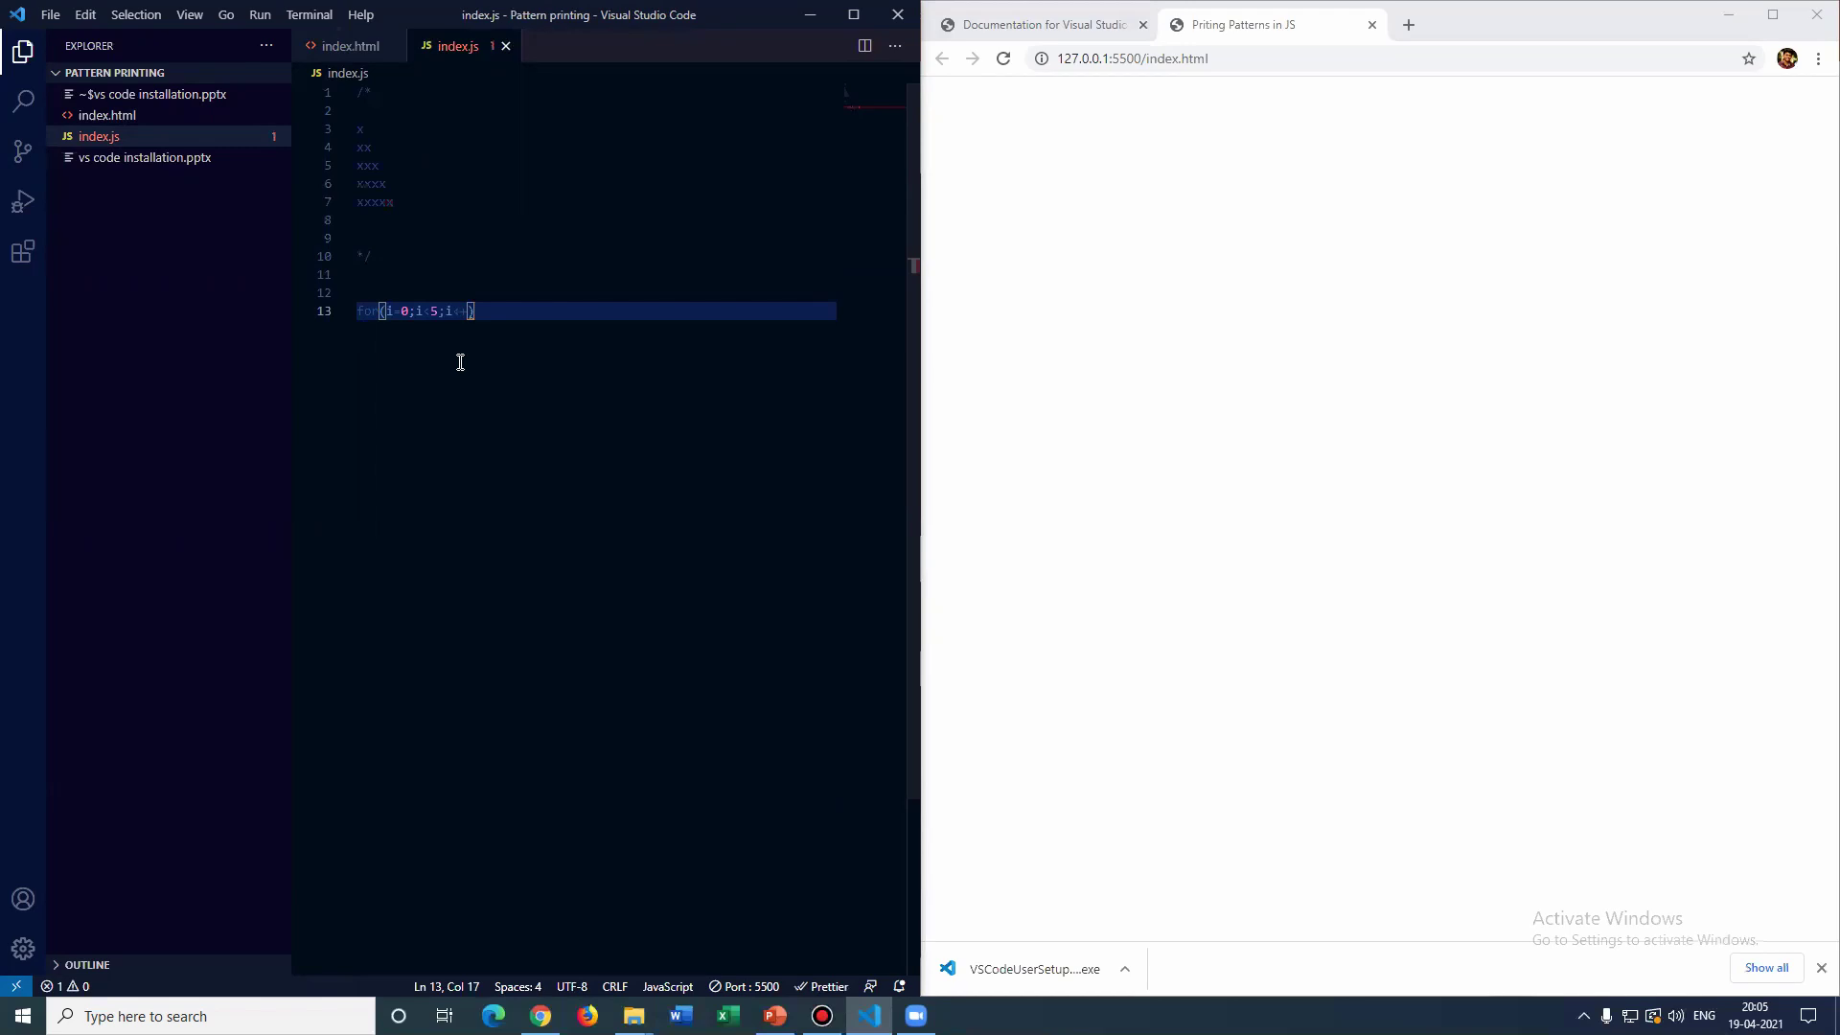
{"action": "type", "text": "{"}
{"action": "key", "text": "Return"}
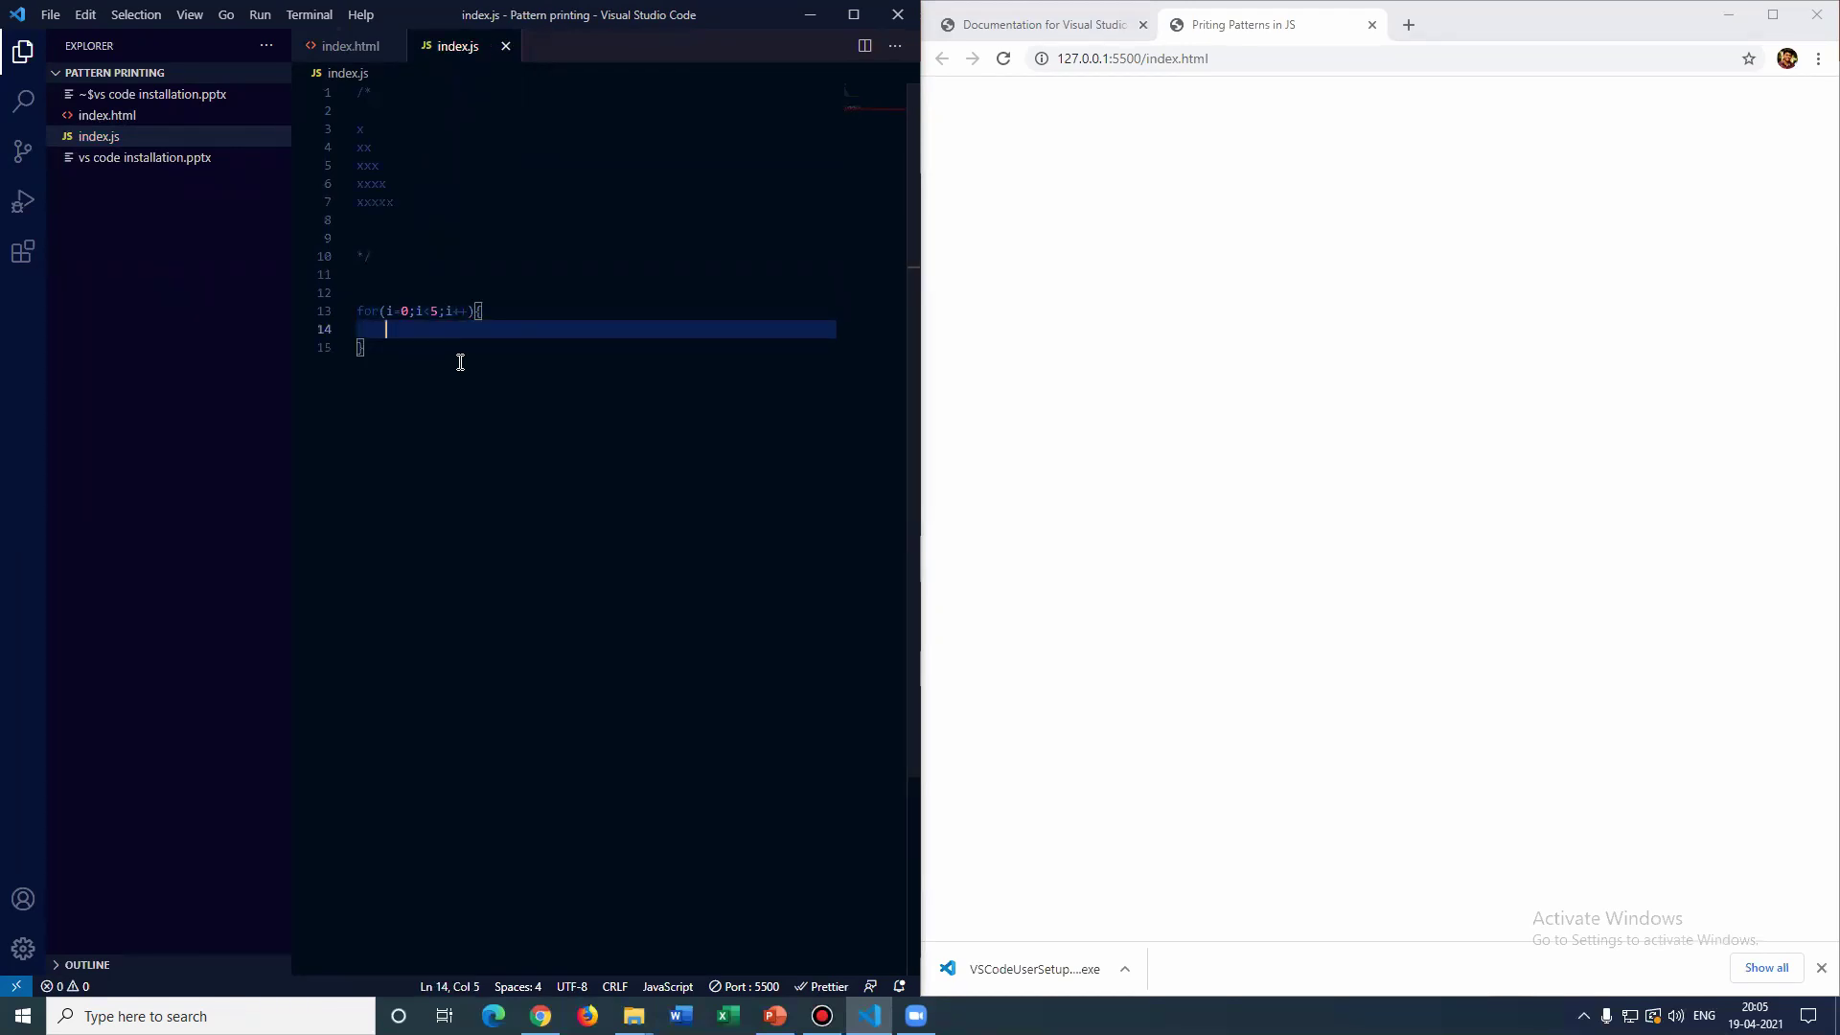
{"action": "type", "text": "for("}
{"action": "type", "text": "j"}
{"action": "type", "text": "=0"}
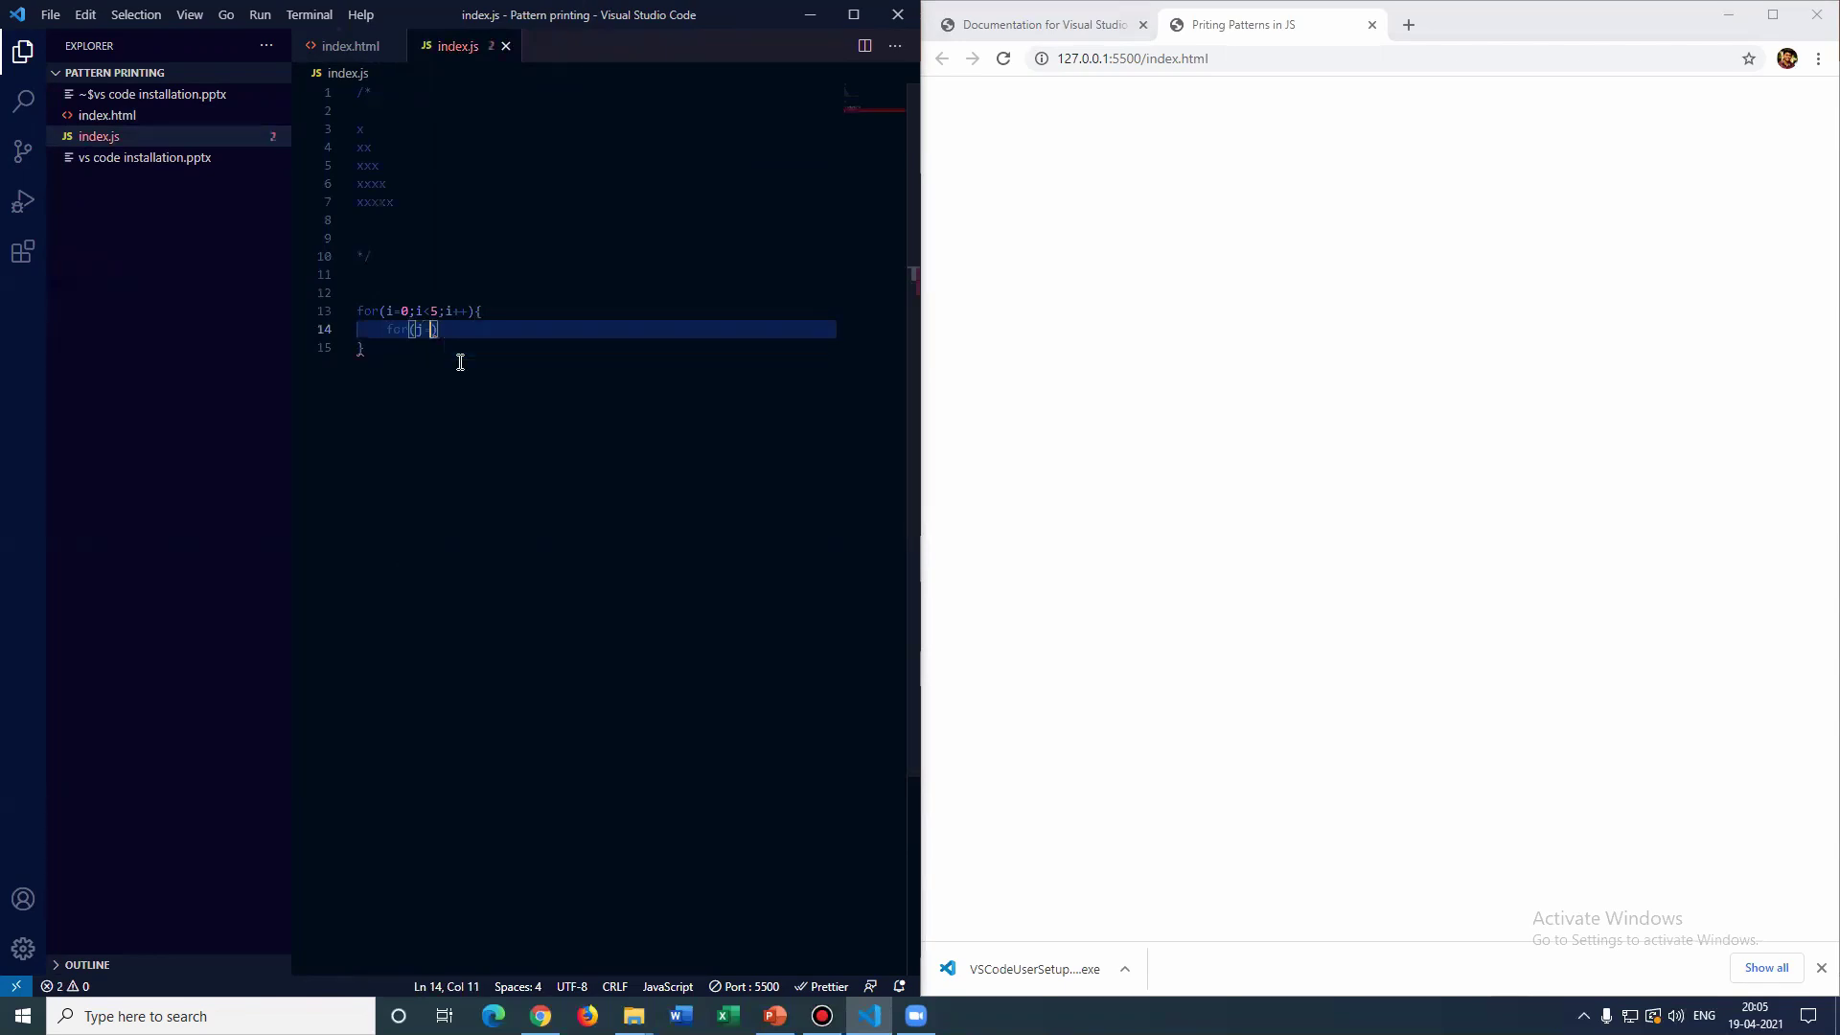
{"action": "type", "text": ";j"}
{"action": "type", "text": "<="}
{"action": "type", "text": "i;"}
{"action": "type", "text": "j+"}
{"action": "type", "text": "="}
{"action": "key", "text": "End"}
{"action": "type", "text": "{"}
{"action": "key", "text": "Return"}
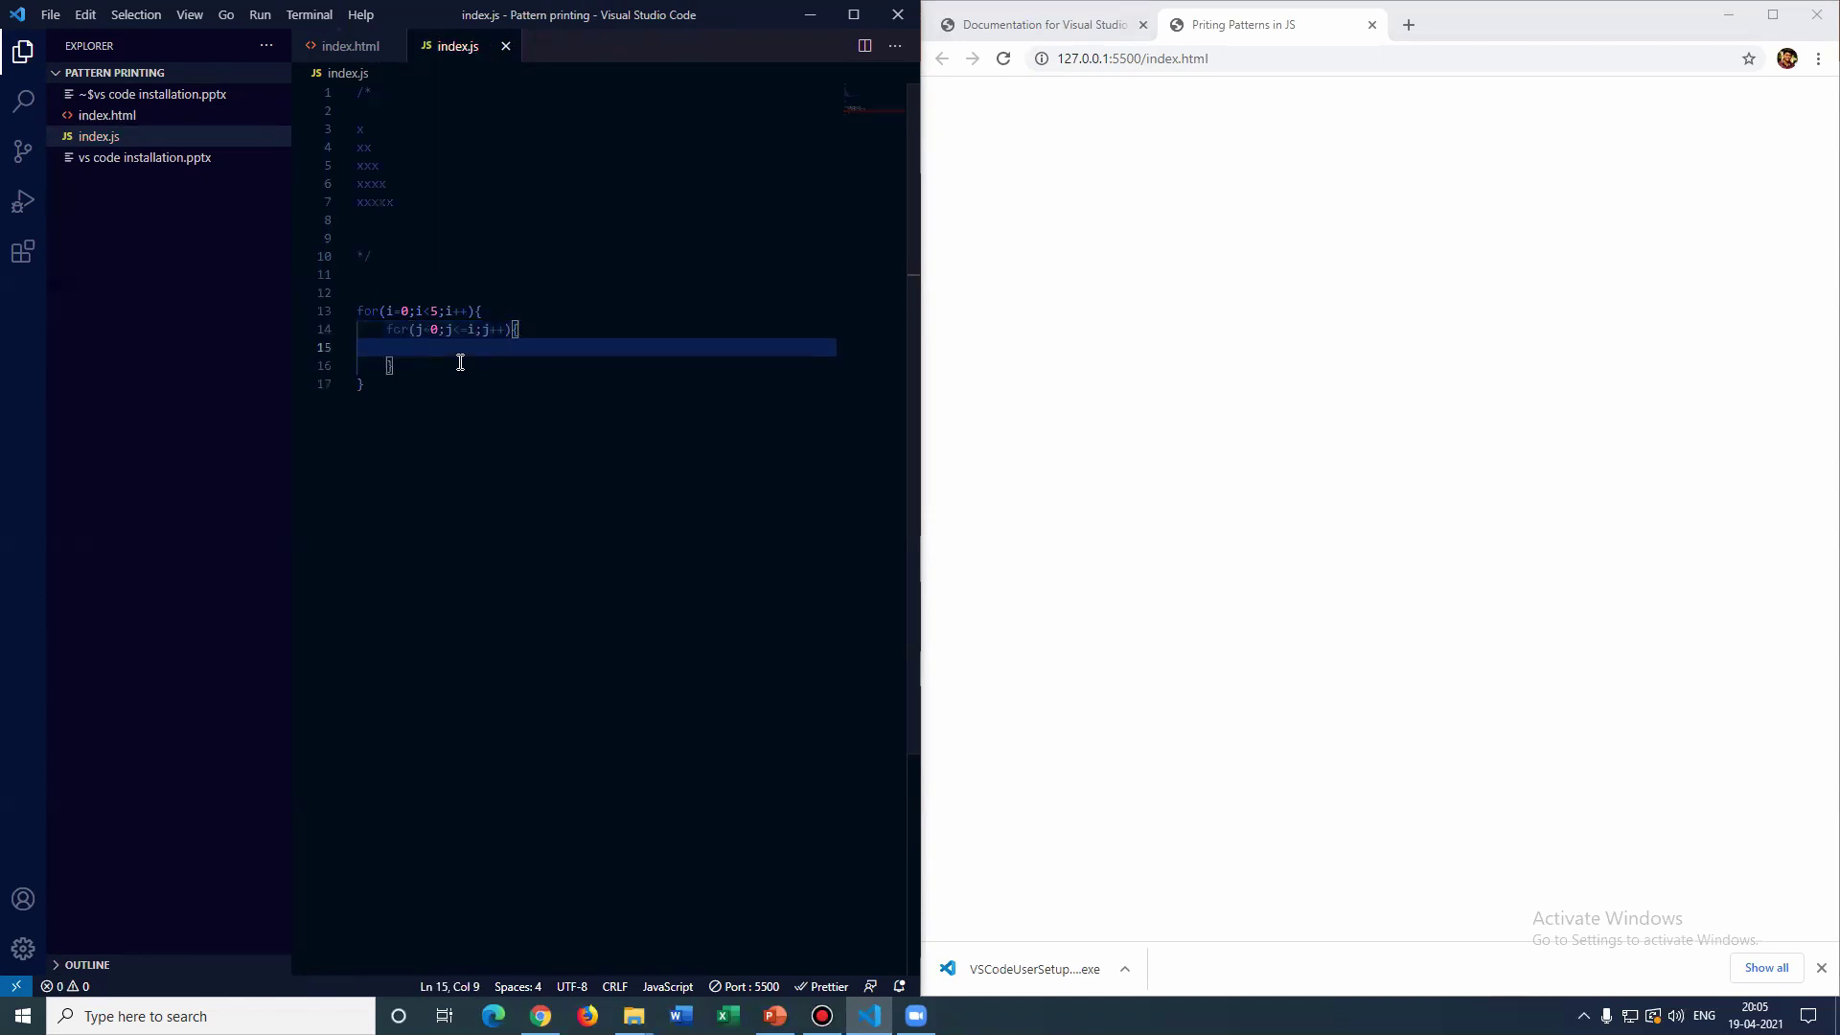
{"action": "type", "text": "docu"}
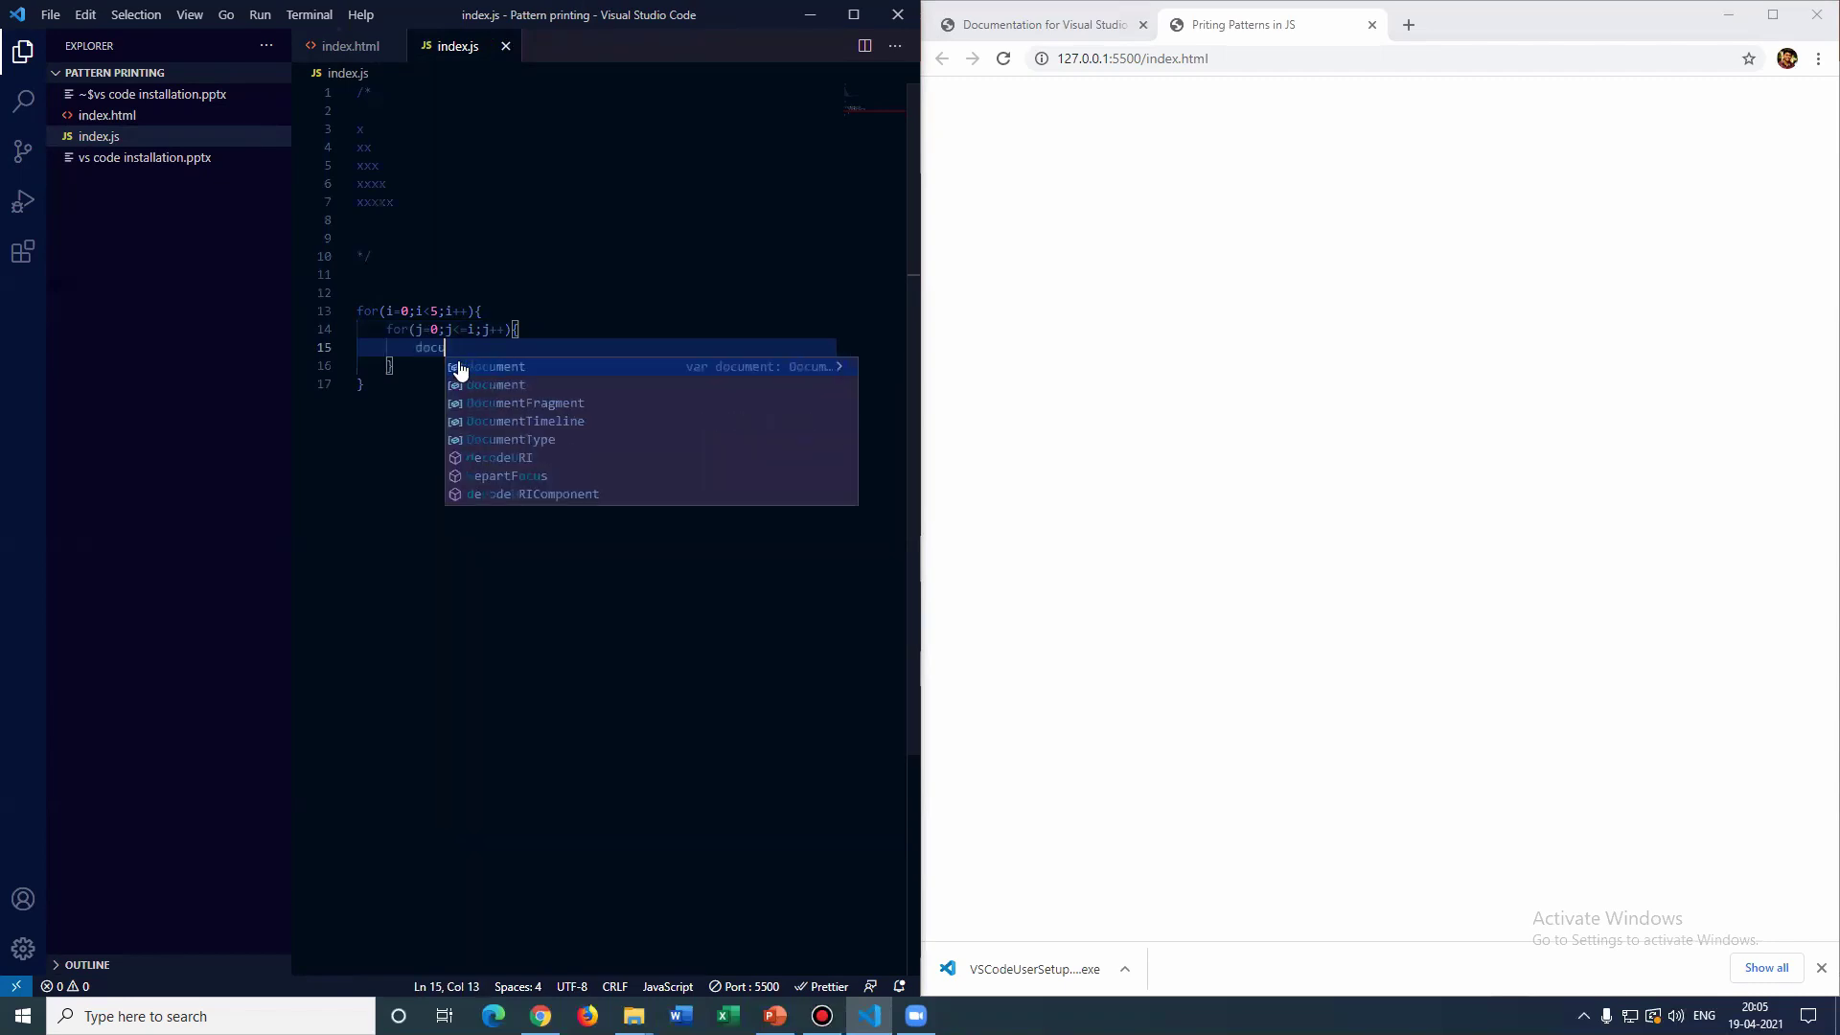
{"action": "key", "text": "Return"}
{"action": "type", "text": ".write"}
{"action": "key", "text": "Return"}
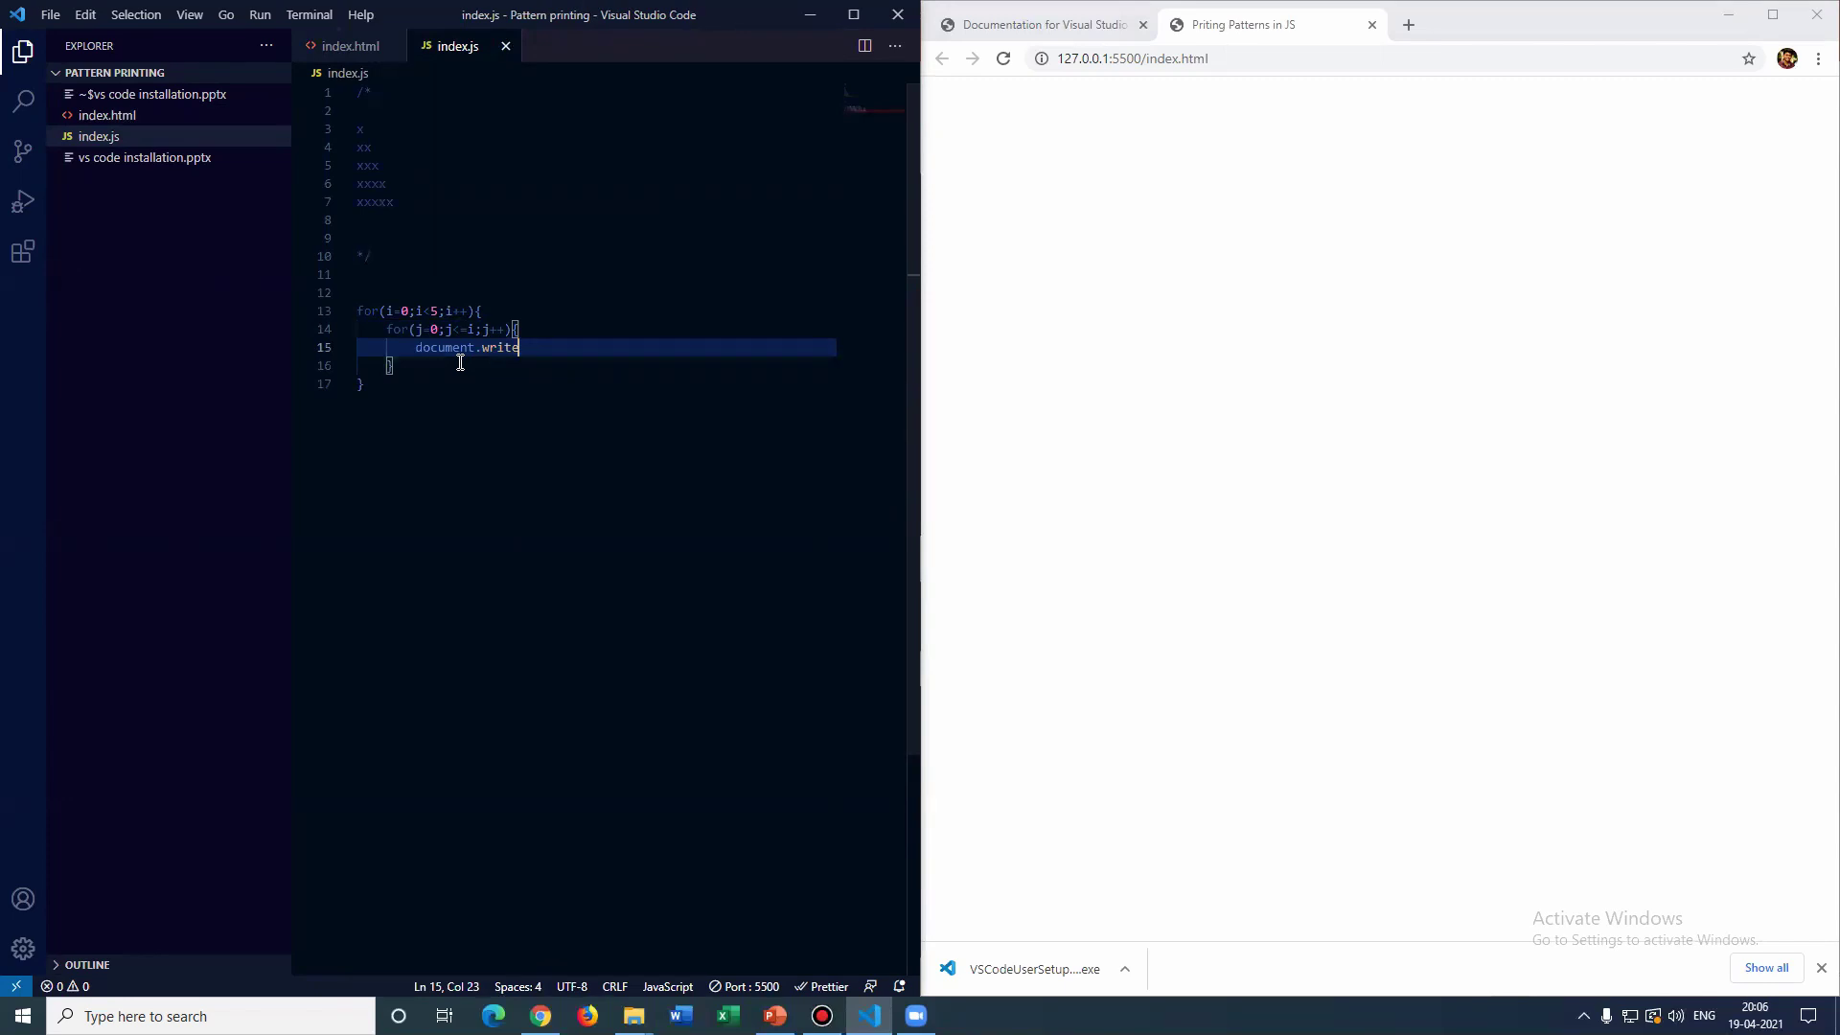
{"action": "type", "text": "("}
{"action": "type", "text": "\"*"}
{"action": "key", "text": "Right"}
{"action": "key", "text": "Right"}
{"action": "type", "text": ";"}
{"action": "key", "text": "Down"}
{"action": "key", "text": "Down"}
{"action": "key", "text": "Up"}
Add document.write("<br>") after the inner loop and check the five-line x triangle in Chrome
{"action": "key", "text": "Return"}
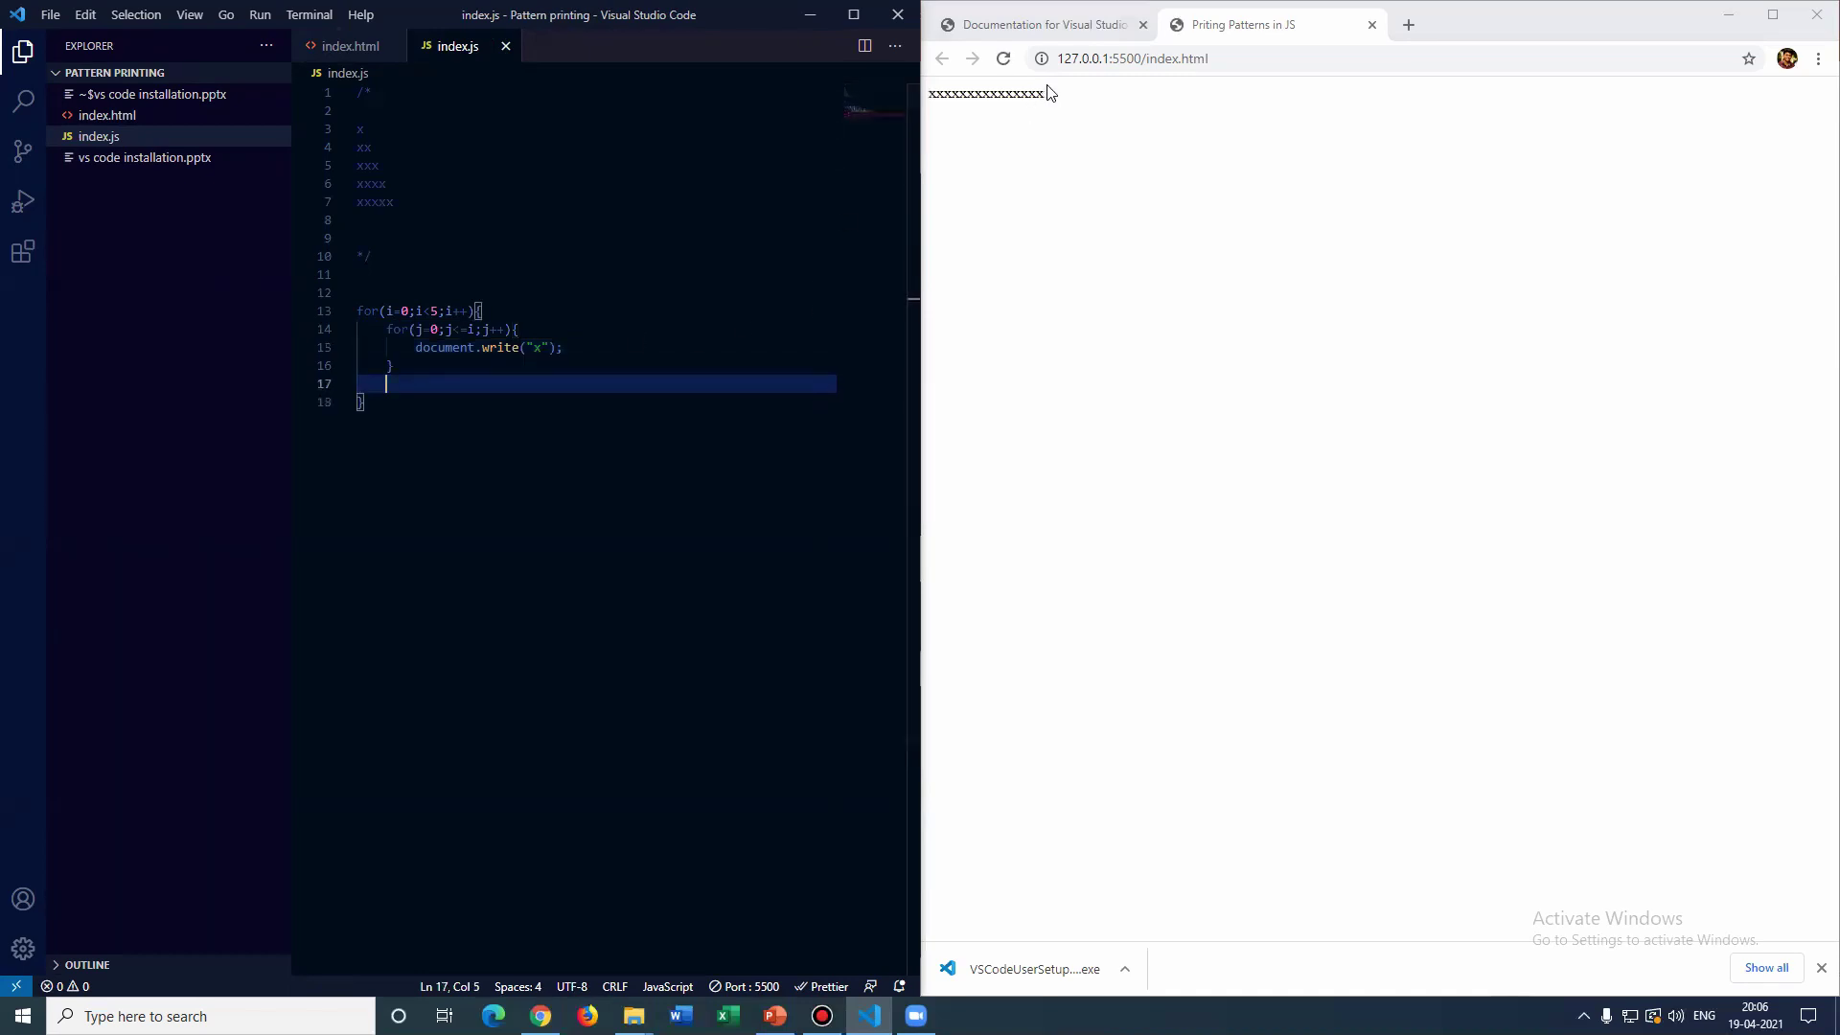
{"action": "left_click_drag", "start_coordinate": [1048, 95], "coordinate": [930, 95]}
{"action": "left_click", "coordinate": [463, 384]}
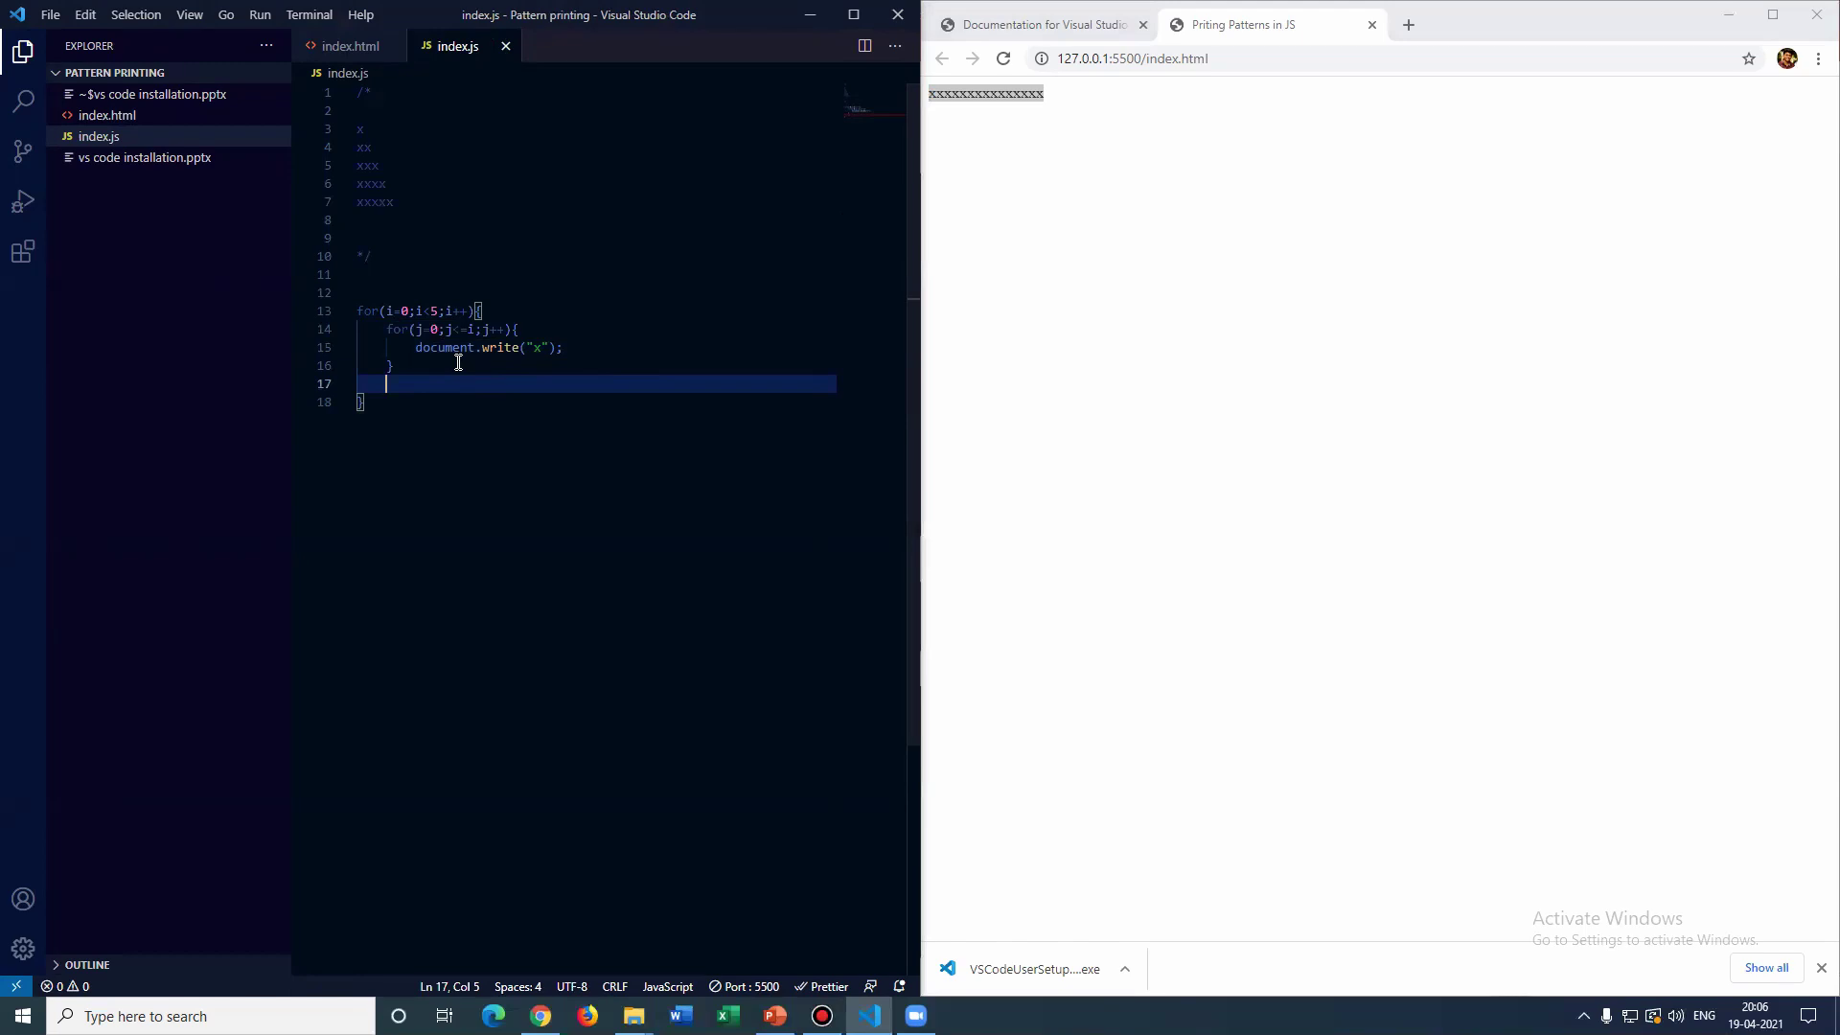
{"action": "type", "text": "document."}
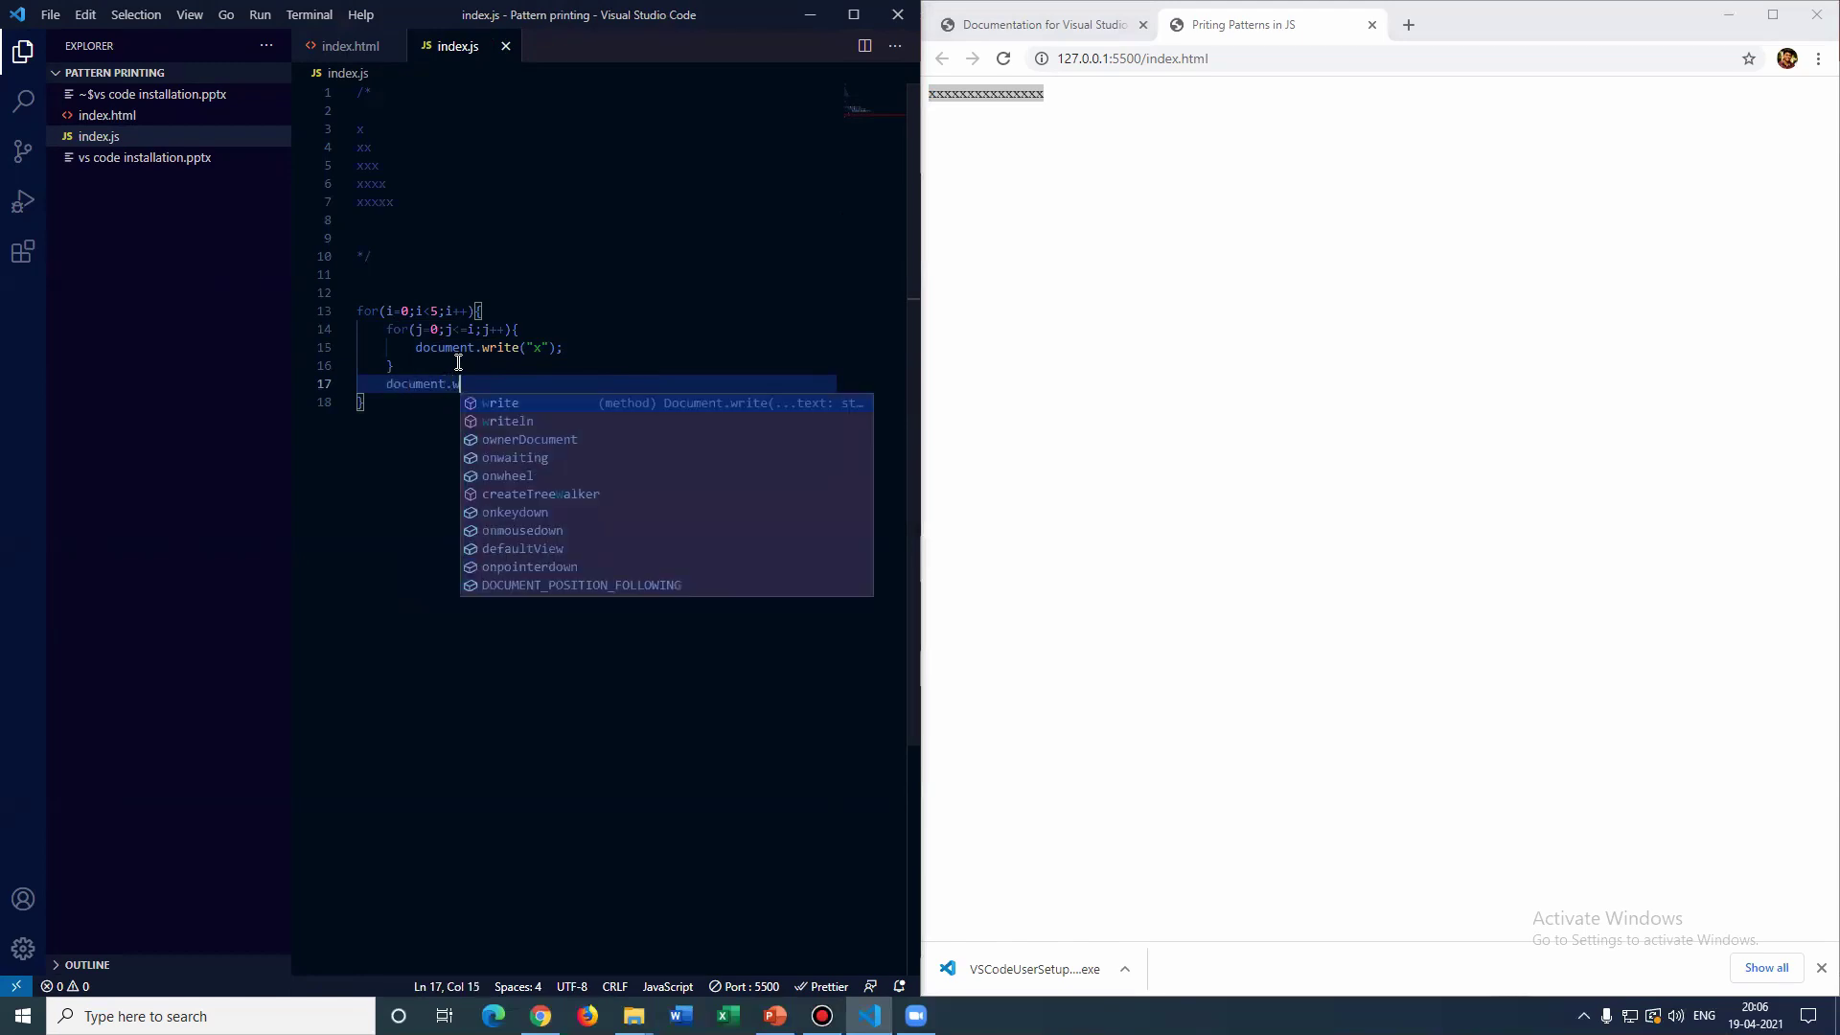
{"action": "type", "text": "write("}
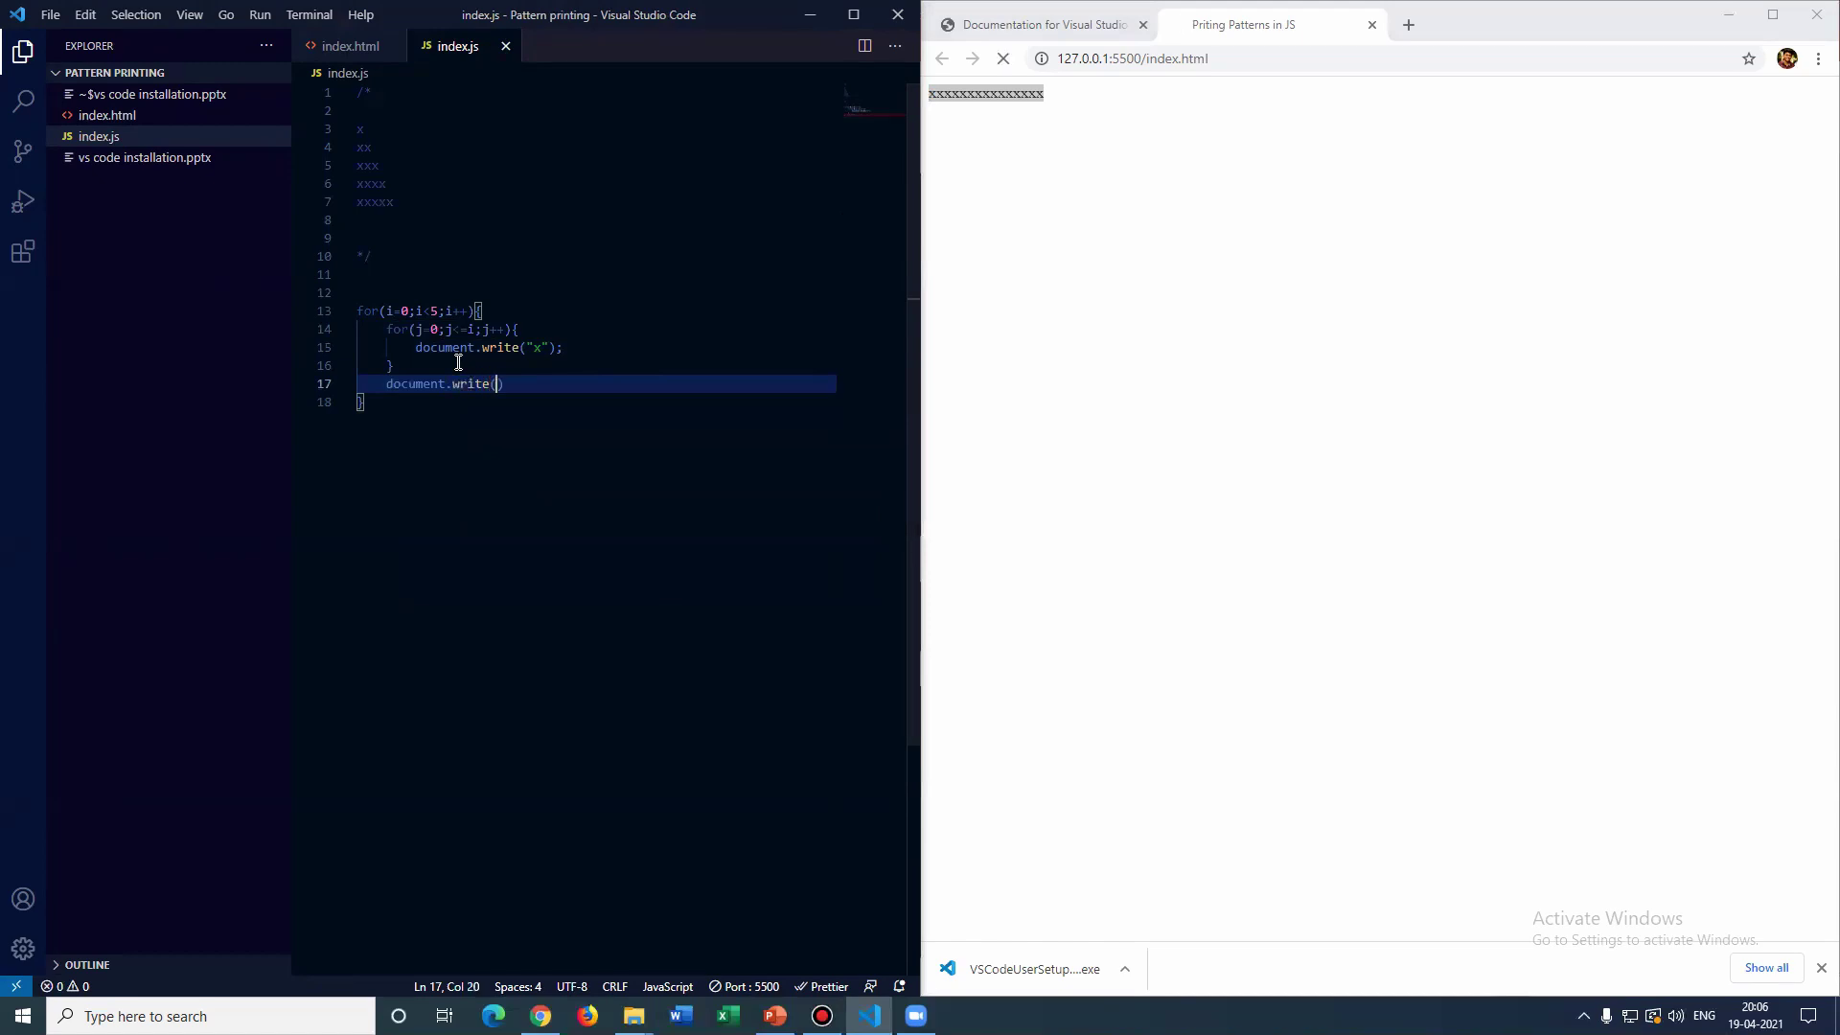
{"action": "type", "text": "\""}
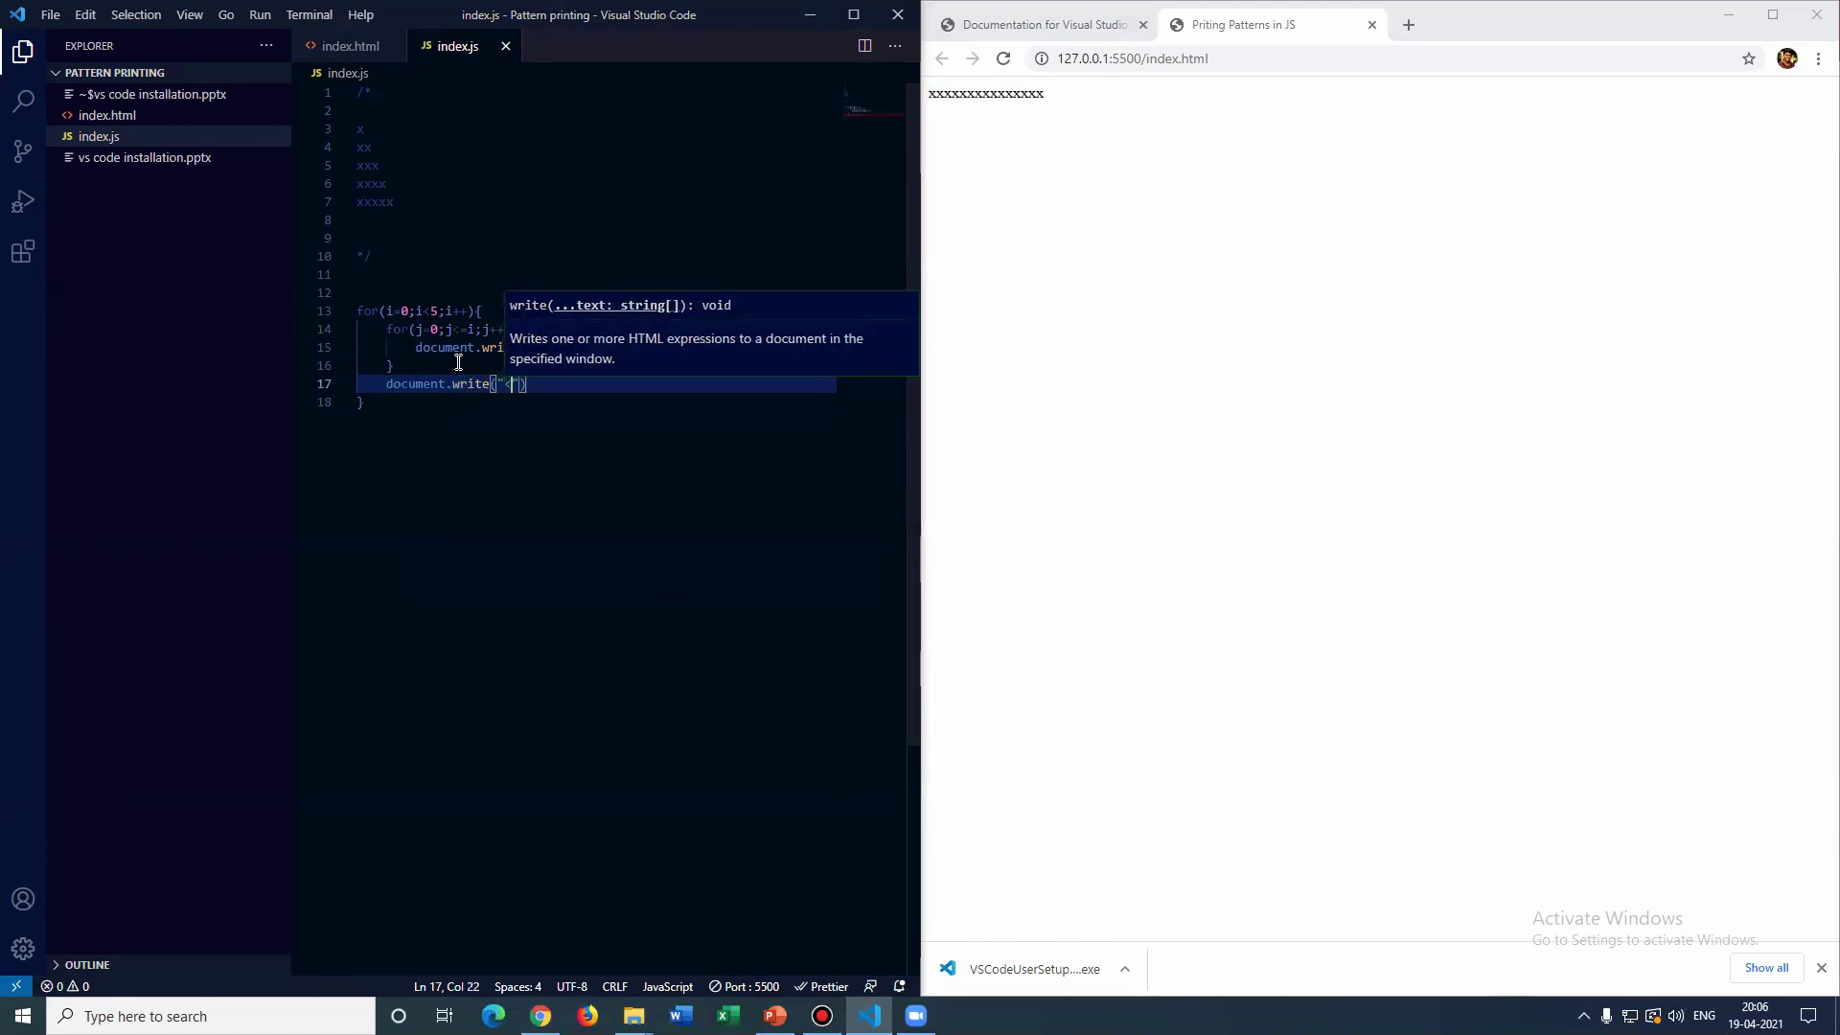
{"action": "type", "text": "<br>"}
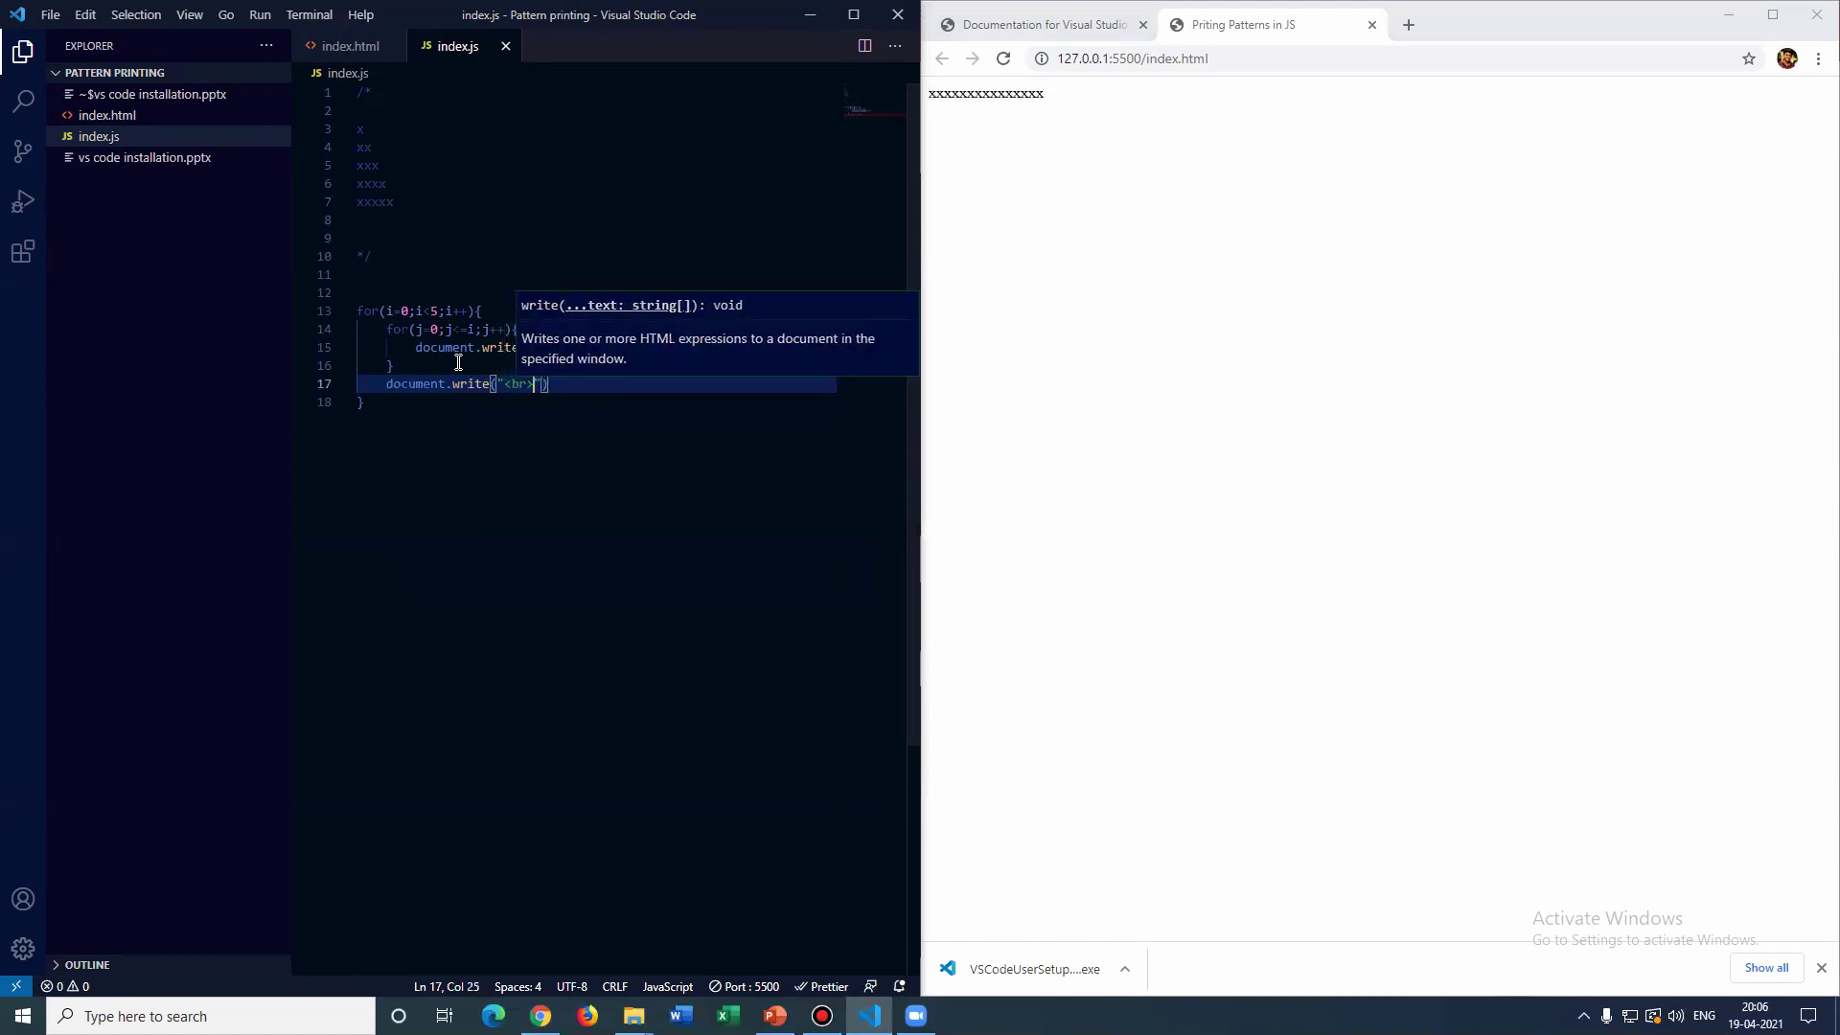
{"action": "left_click_drag", "start_coordinate": [1026, 173], "coordinate": [918, 92]}
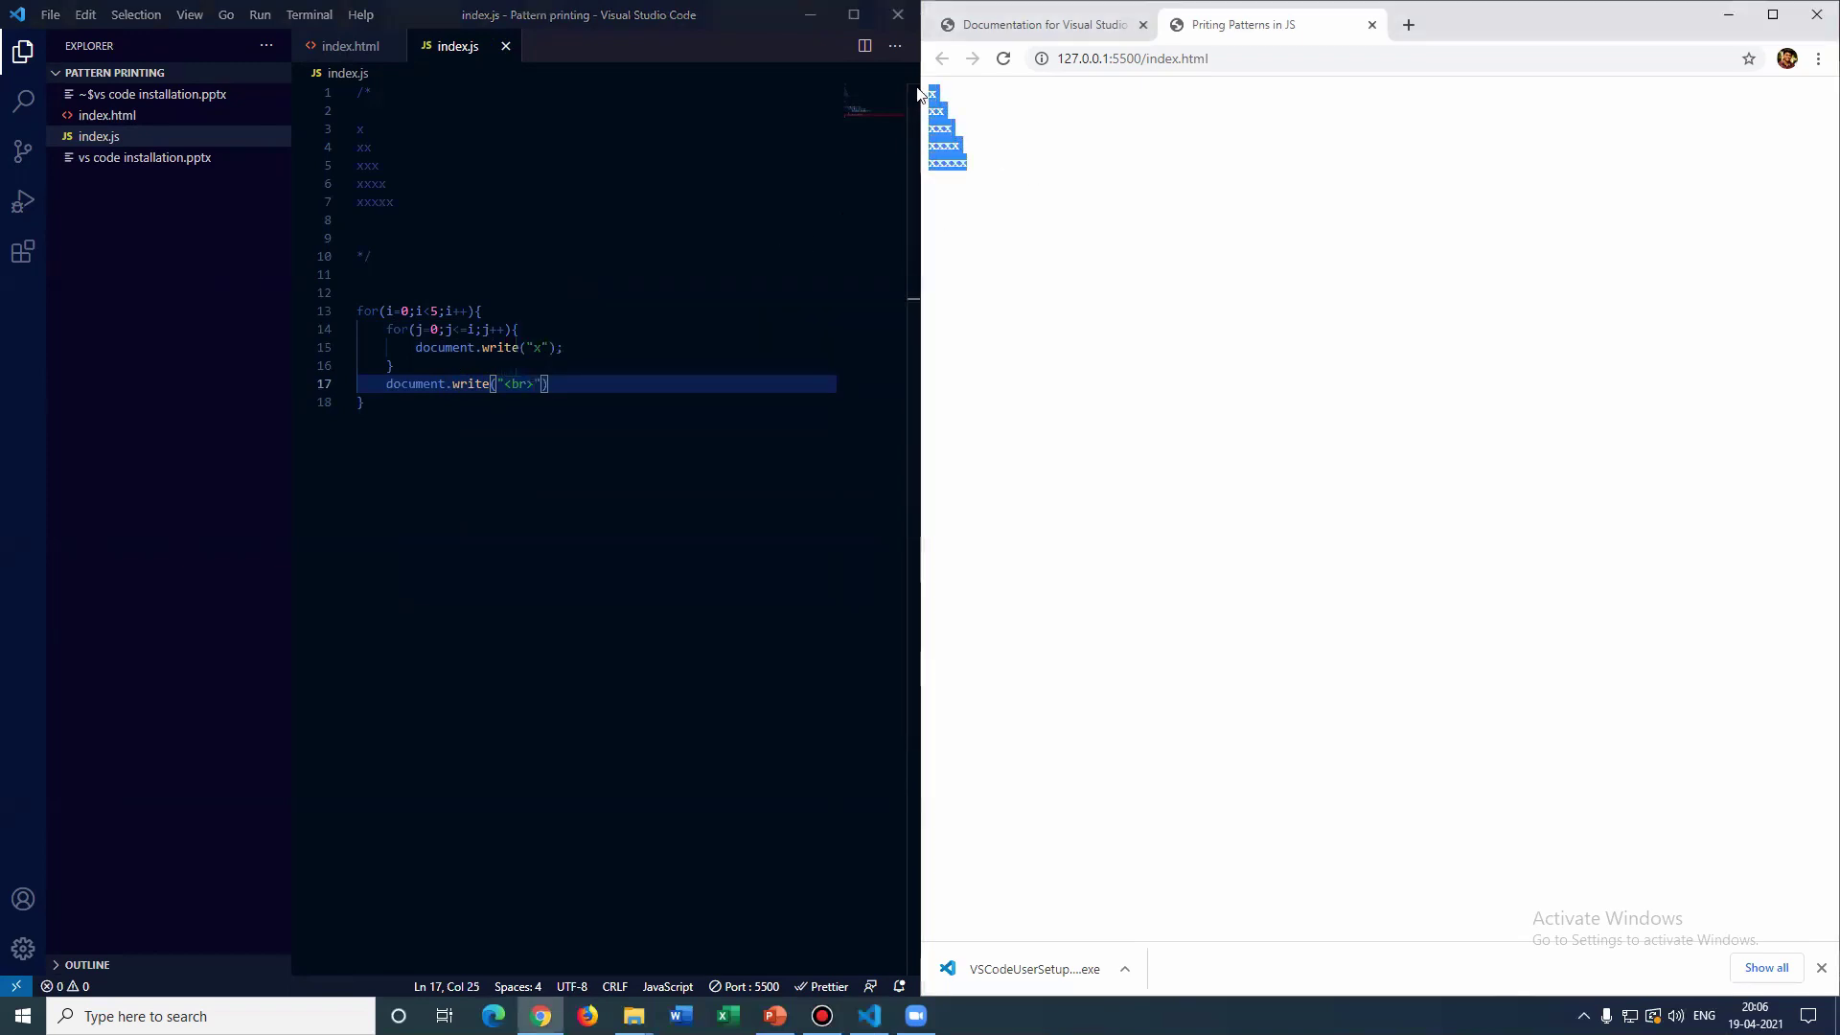
{"action": "left_click", "coordinate": [1060, 187]}
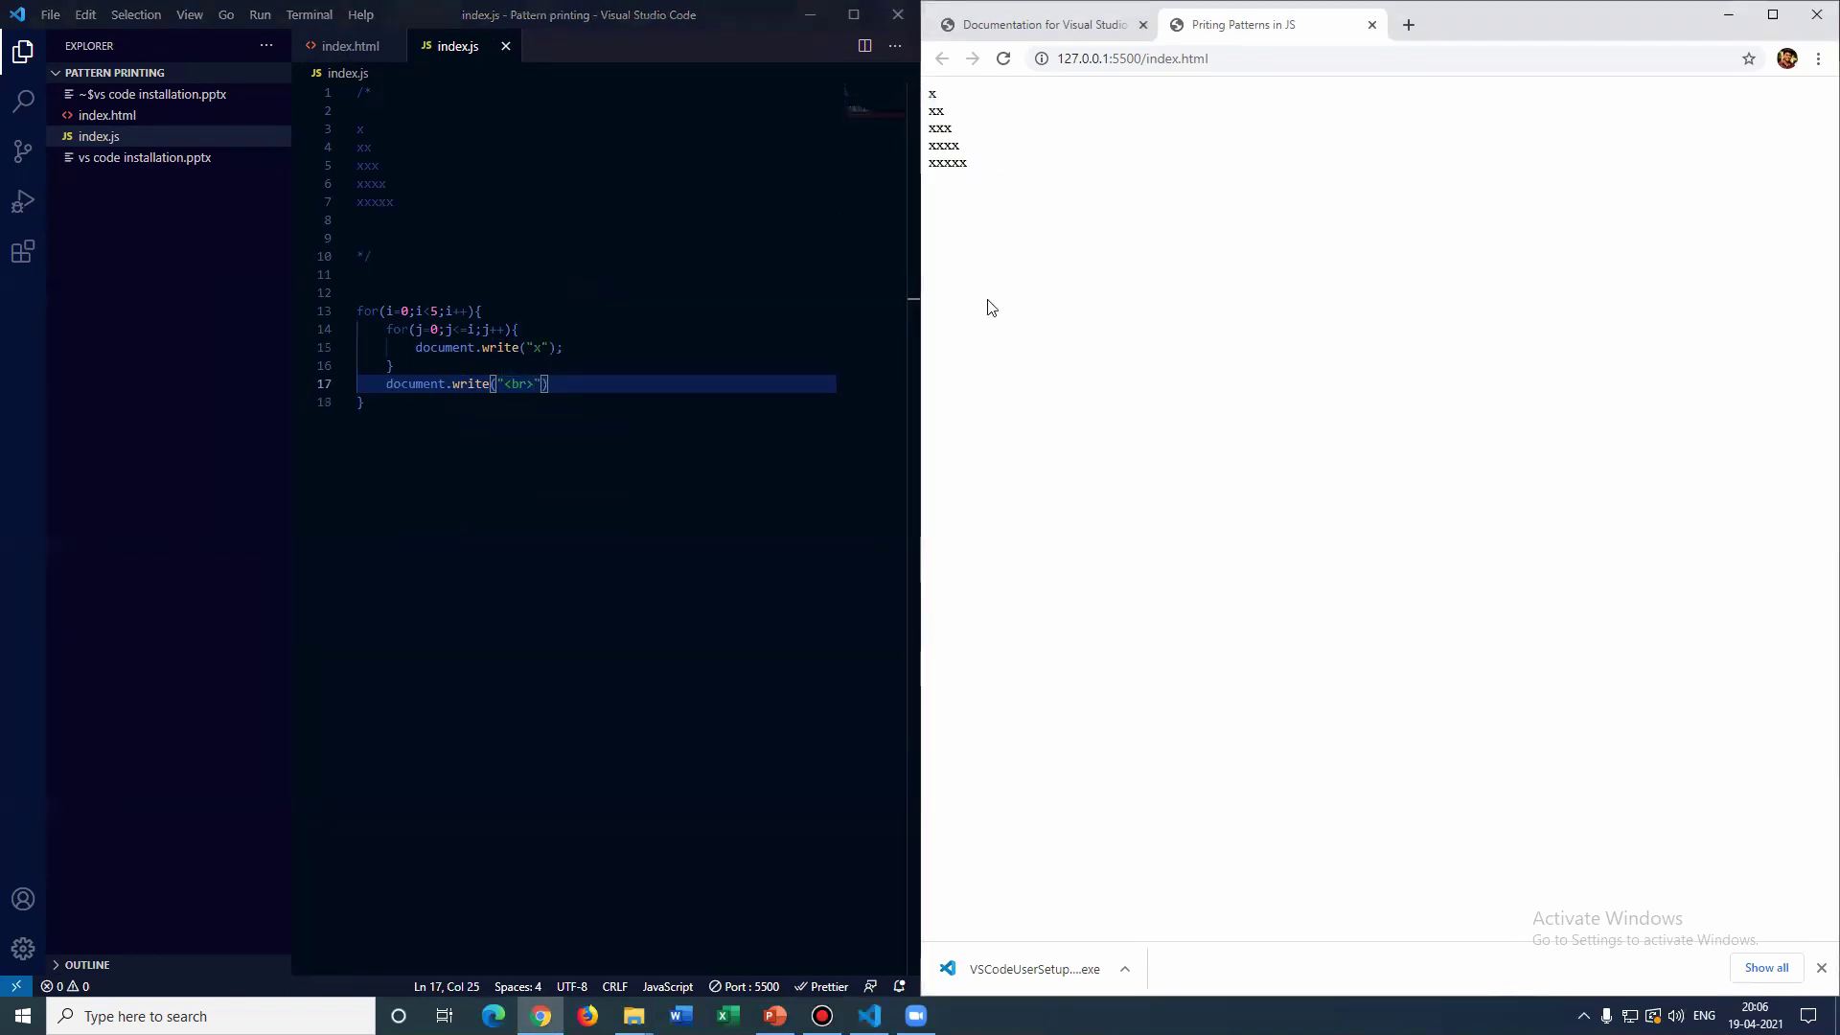
Add shrinking rows below xxxxx in the comment sketch, ending with xx and x
{"action": "left_click", "coordinate": [438, 210]}
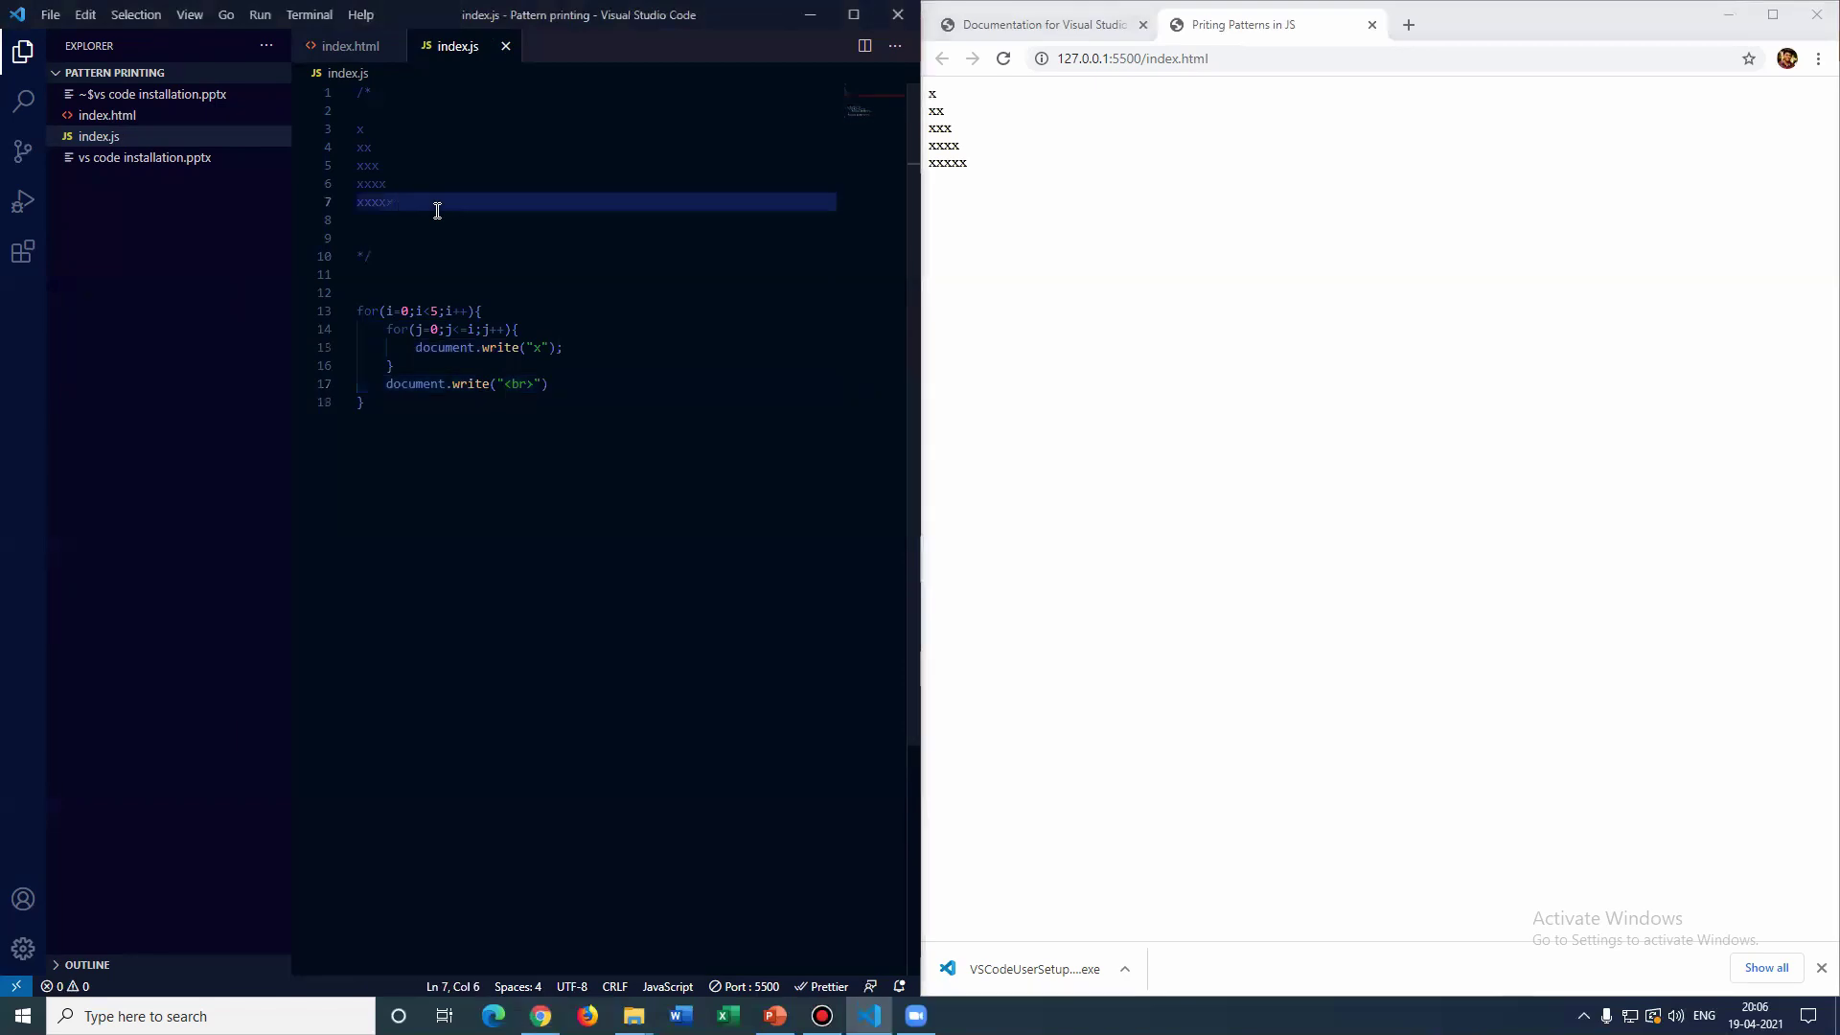
{"action": "key", "text": "Return"}
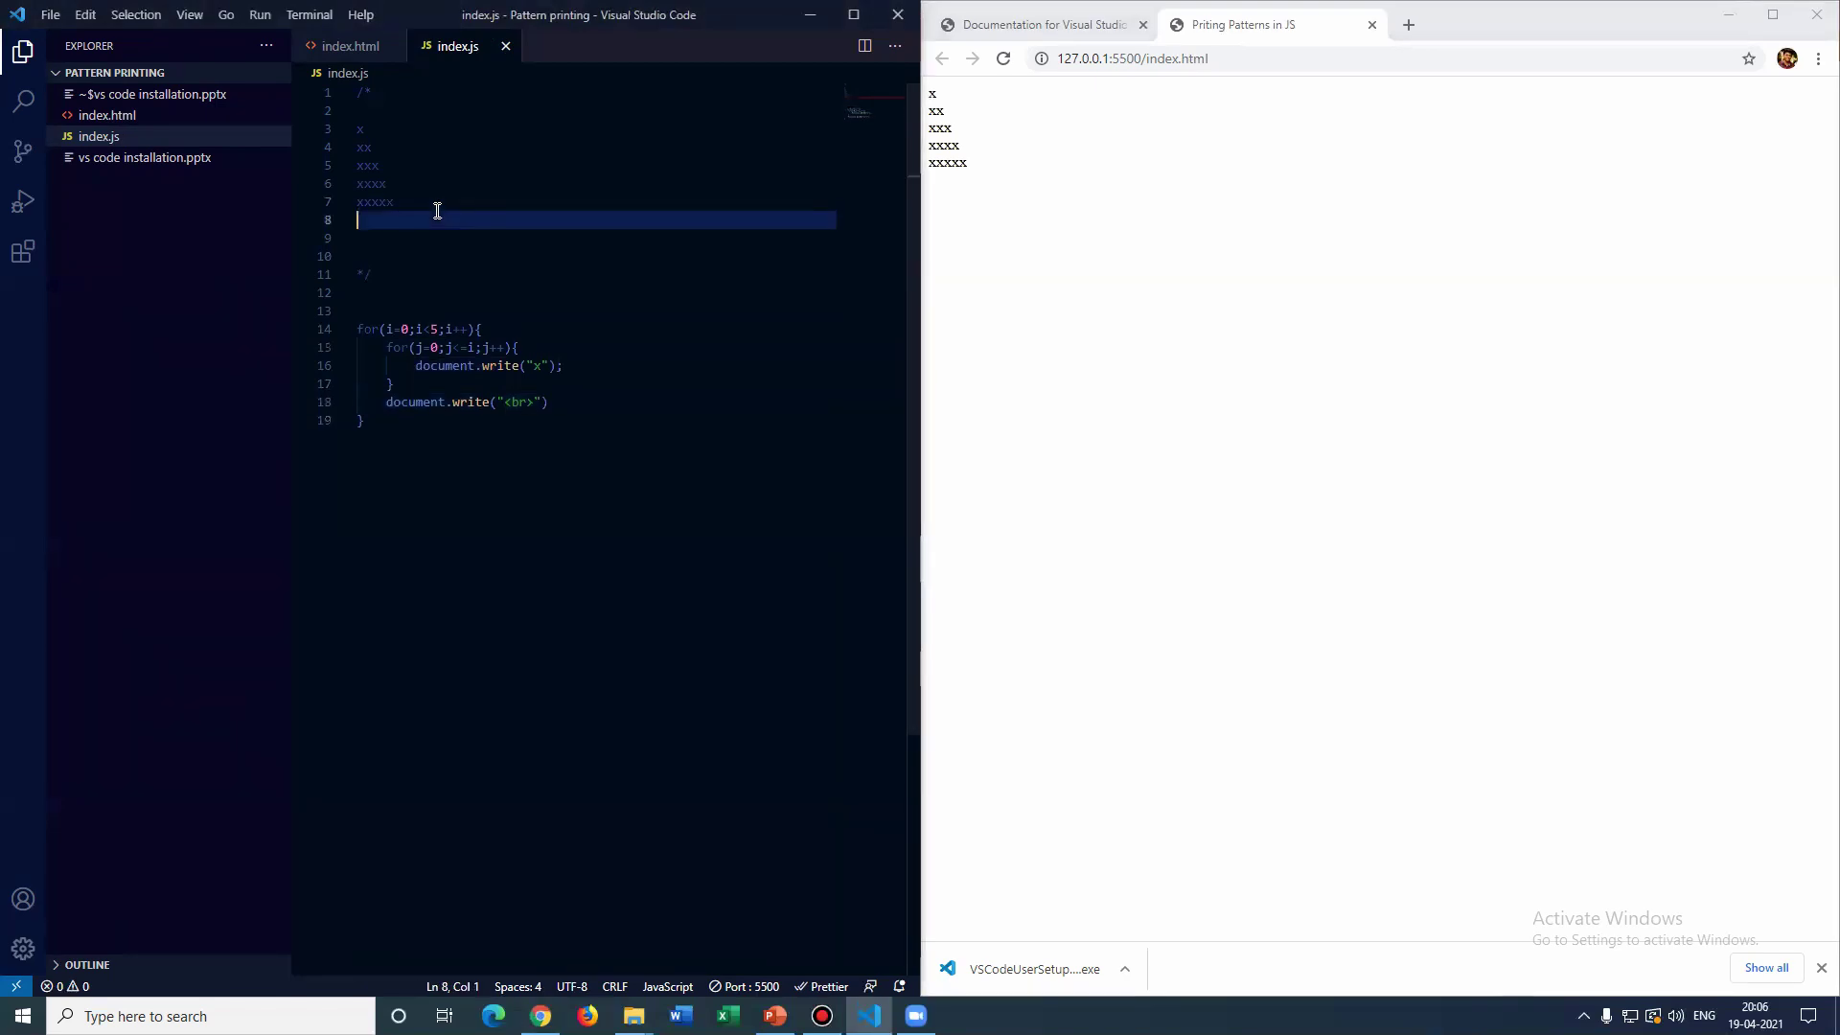
{"action": "type", "text": "xxxx"}
{"action": "key", "text": "Return"}
{"action": "type", "text": "xxx"}
{"action": "key", "text": "Return"}
{"action": "type", "text": "xx"}
{"action": "key", "text": "Return"}
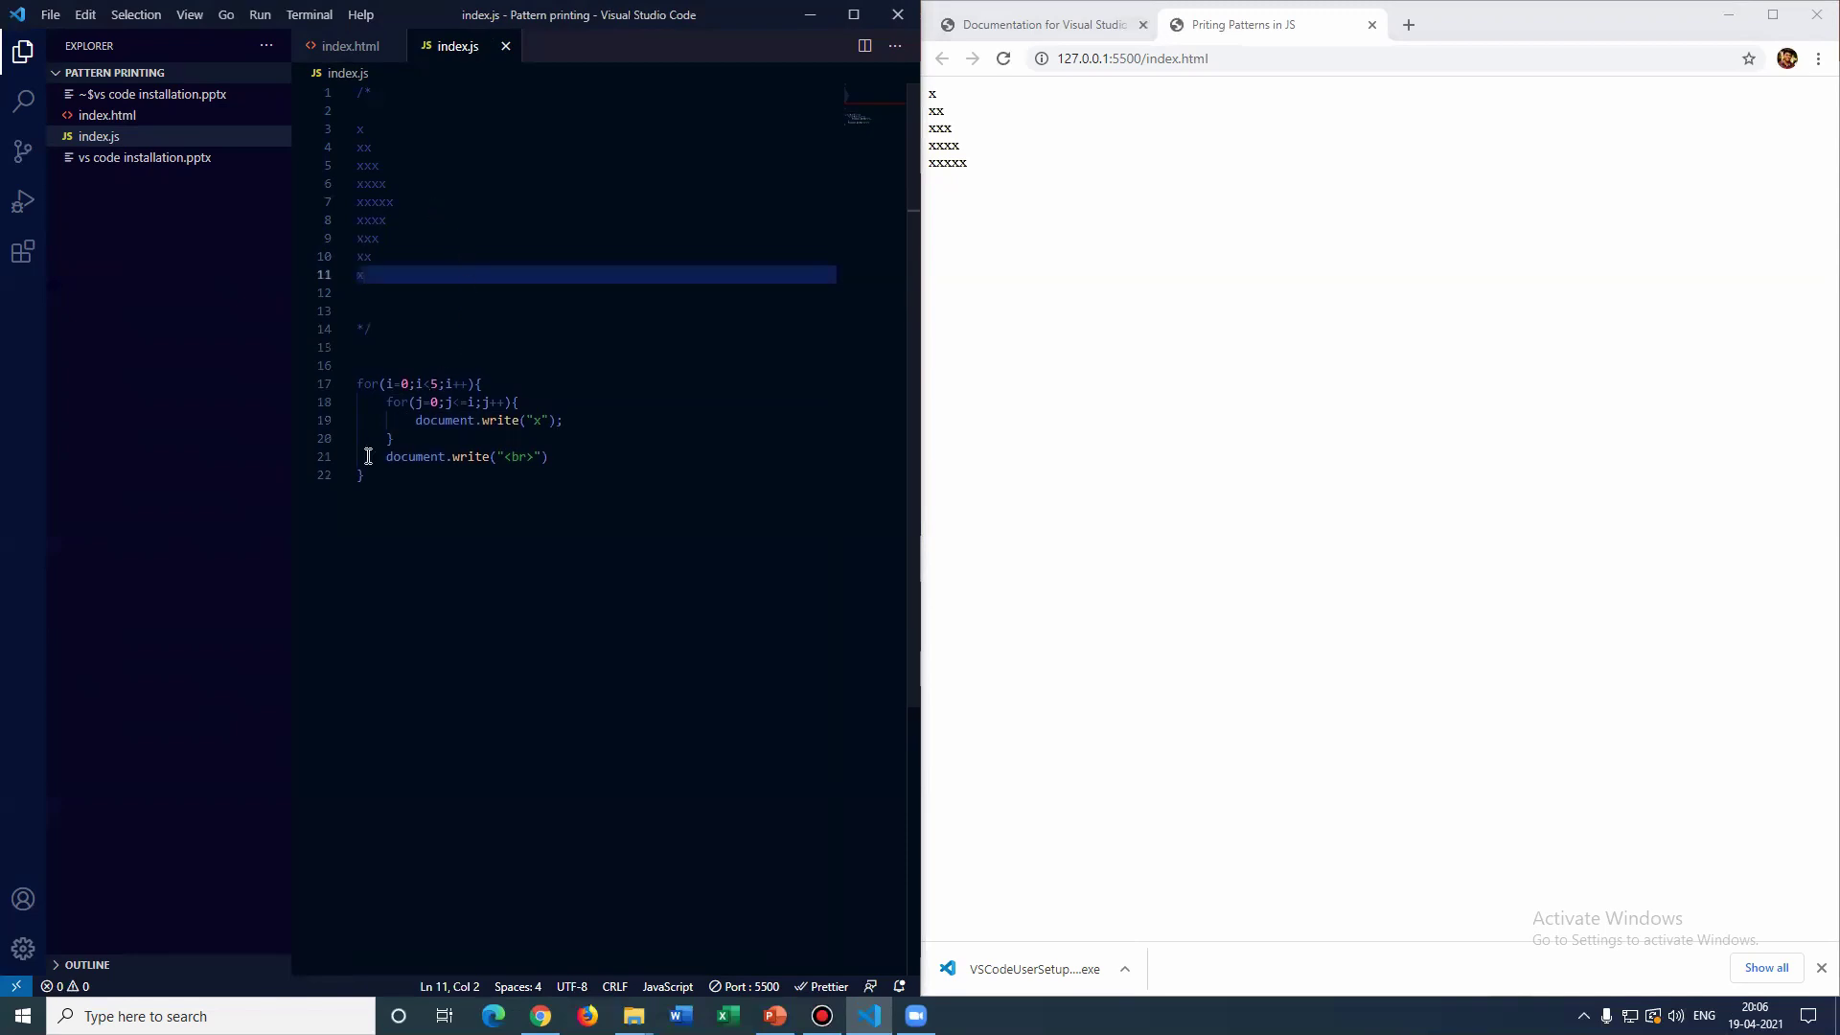
Copy the first nested loop block and paste a duplicate below it
{"action": "left_click_drag", "start_coordinate": [374, 479], "coordinate": [367, 391]}
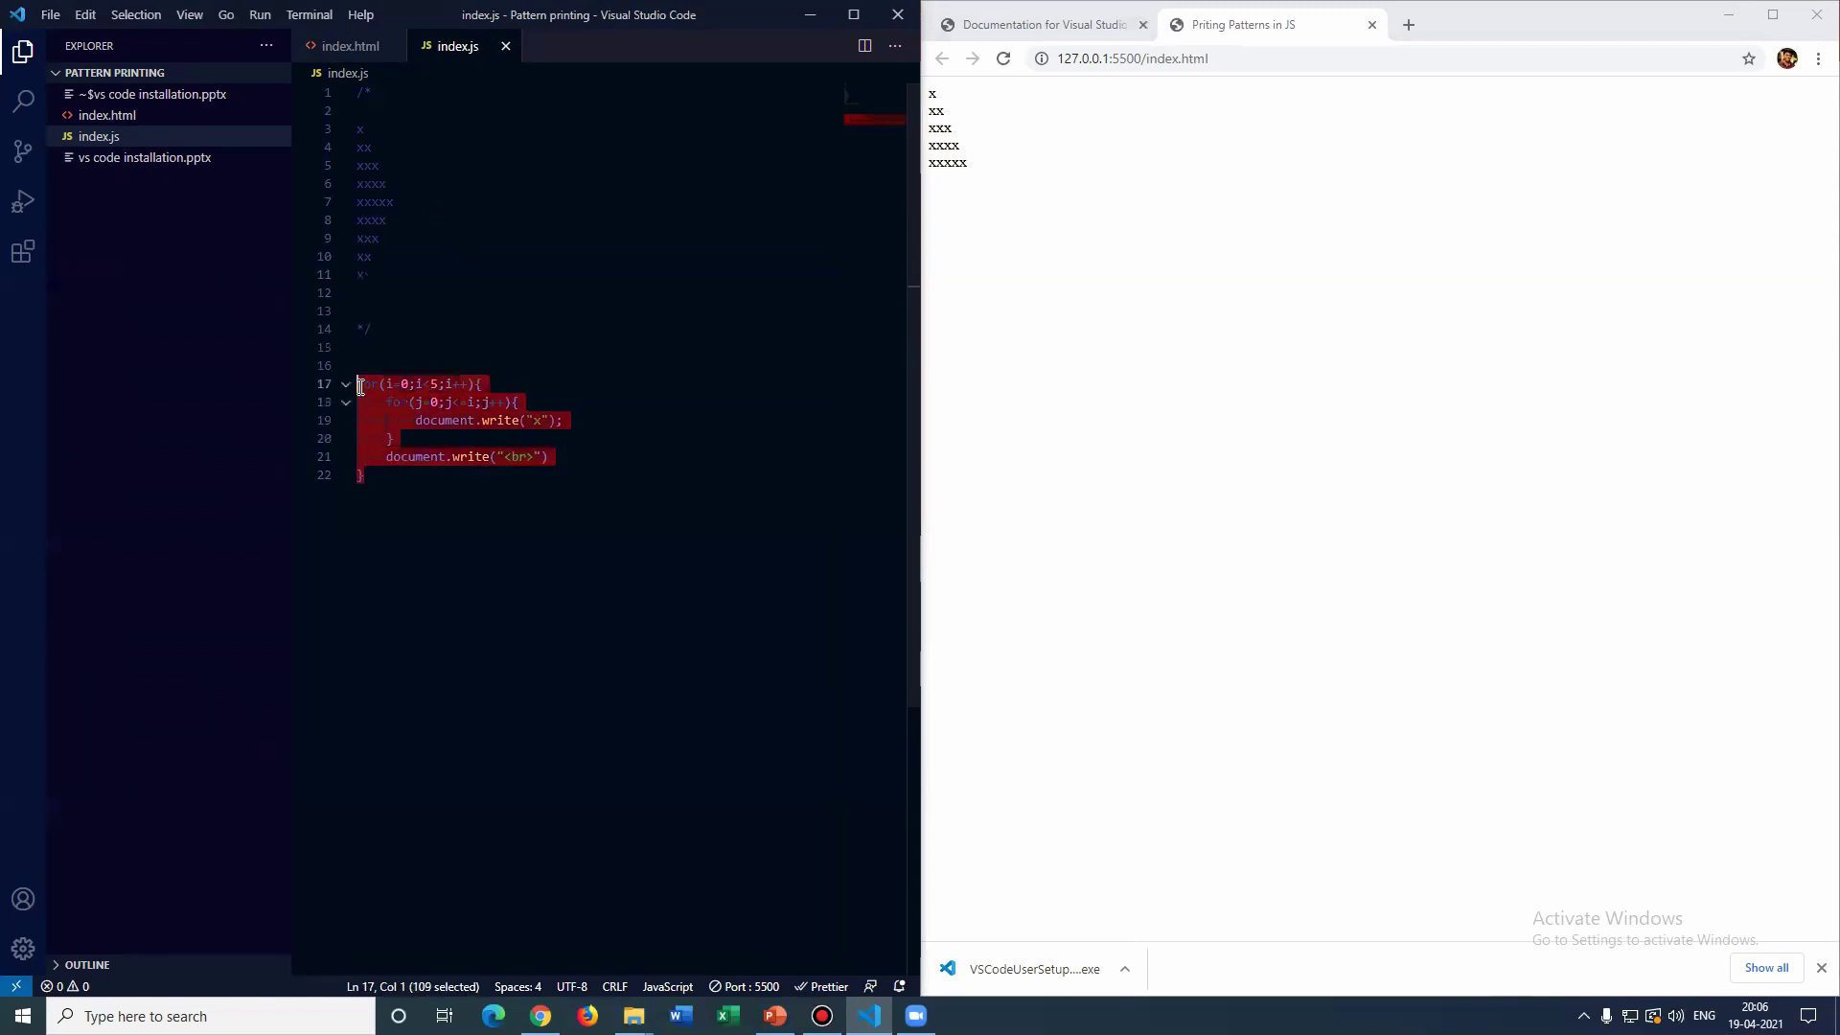
{"action": "right_click", "coordinate": [366, 391]}
{"action": "left_click", "coordinate": [431, 842]}
{"action": "left_click", "coordinate": [385, 480]}
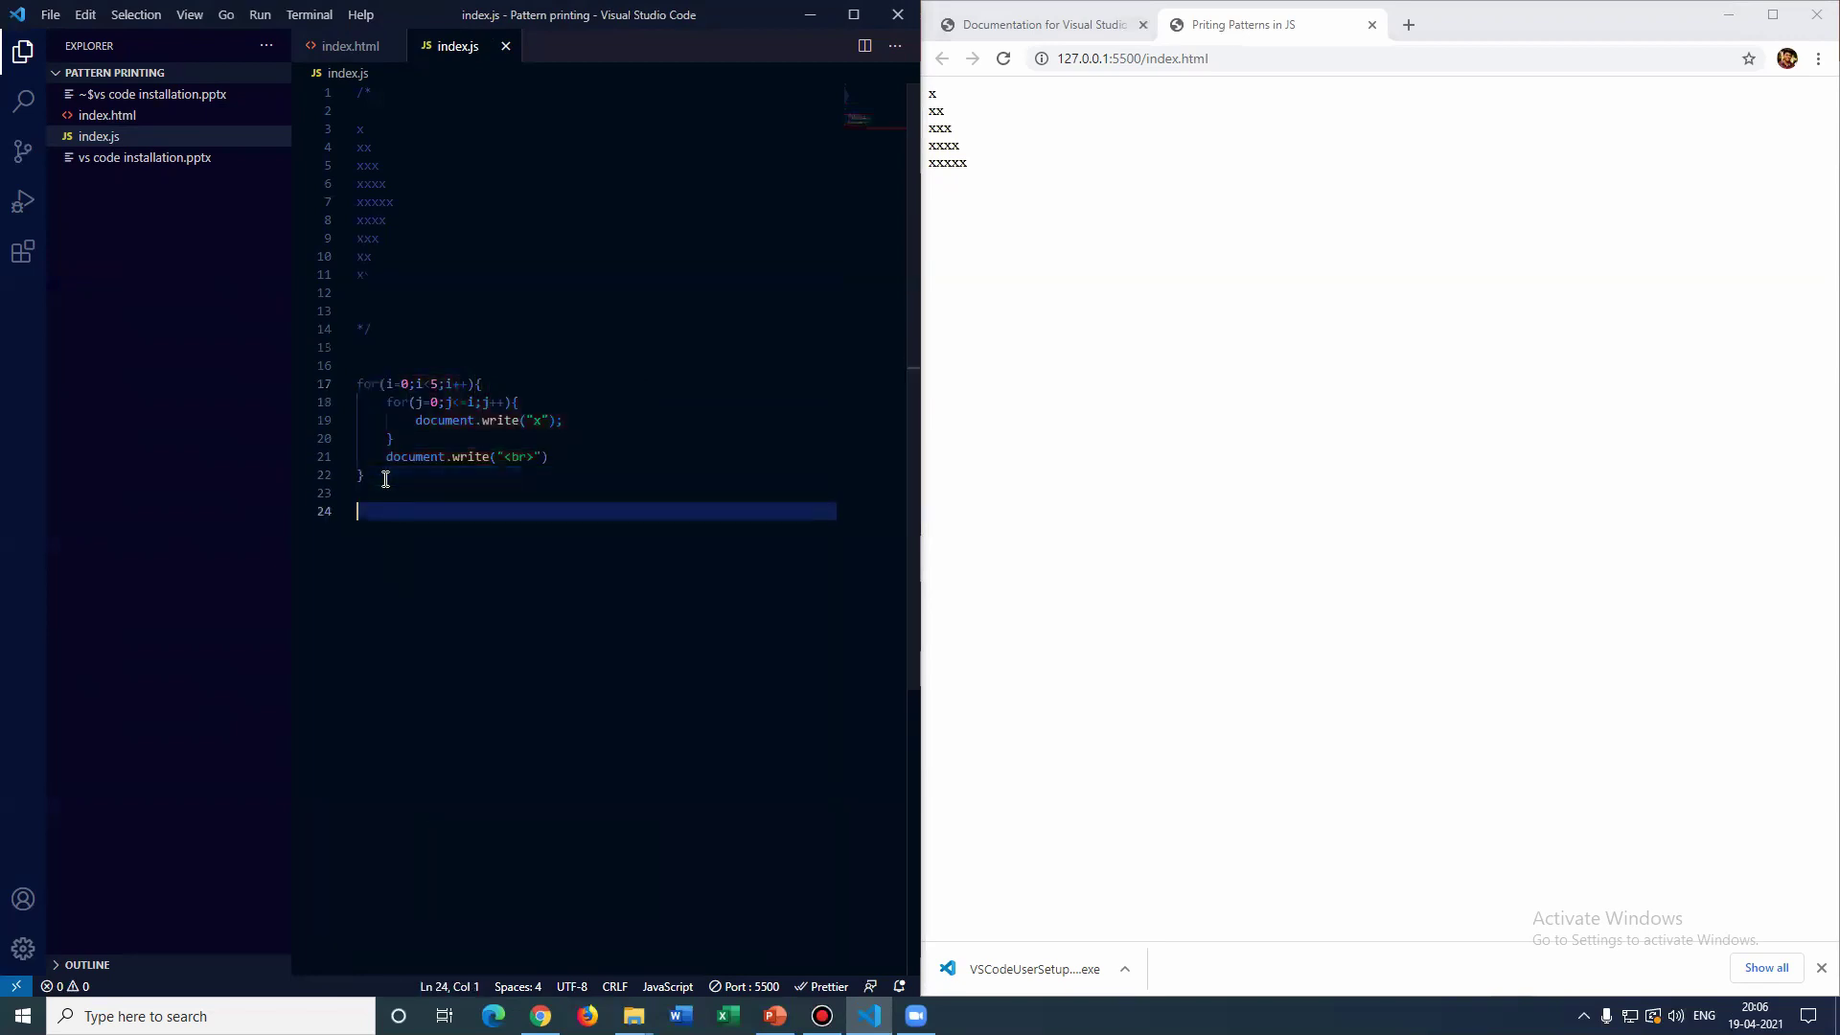
{"action": "key", "text": "ctrl+v"}
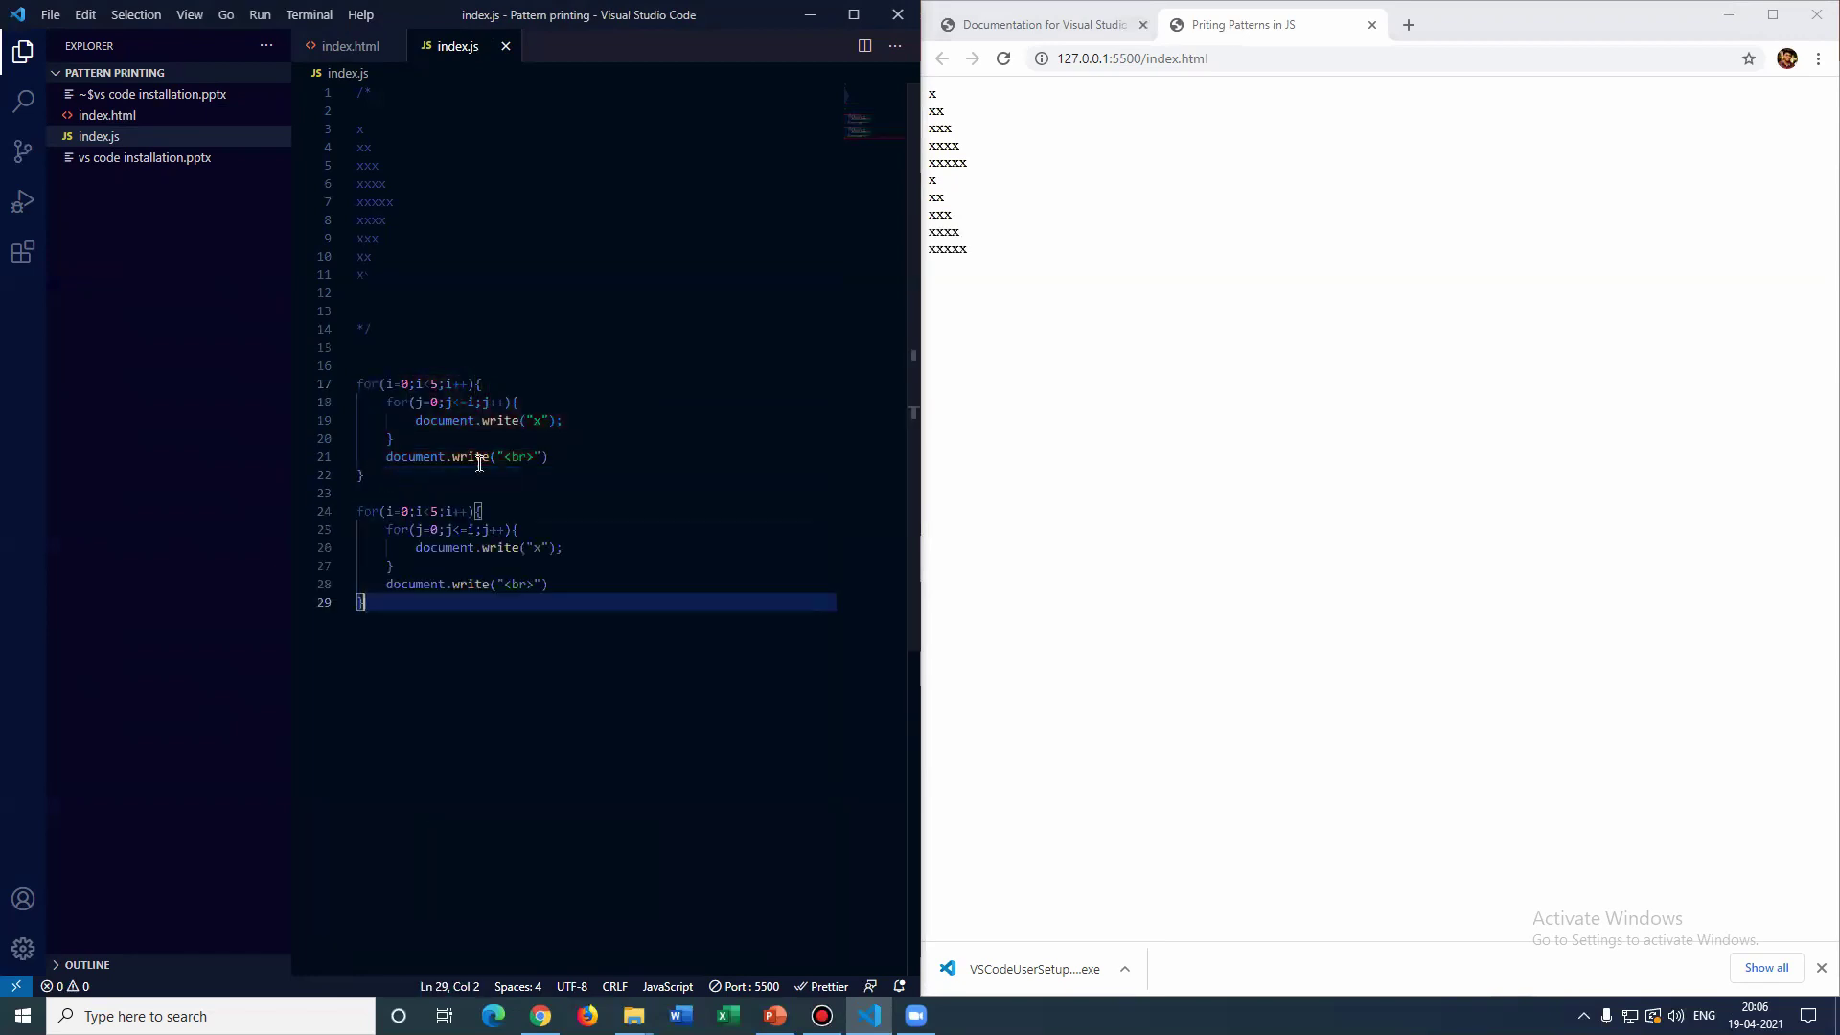
Edit the duplicate's inner loop header, then undo the edited block
{"action": "left_click", "coordinate": [427, 529]}
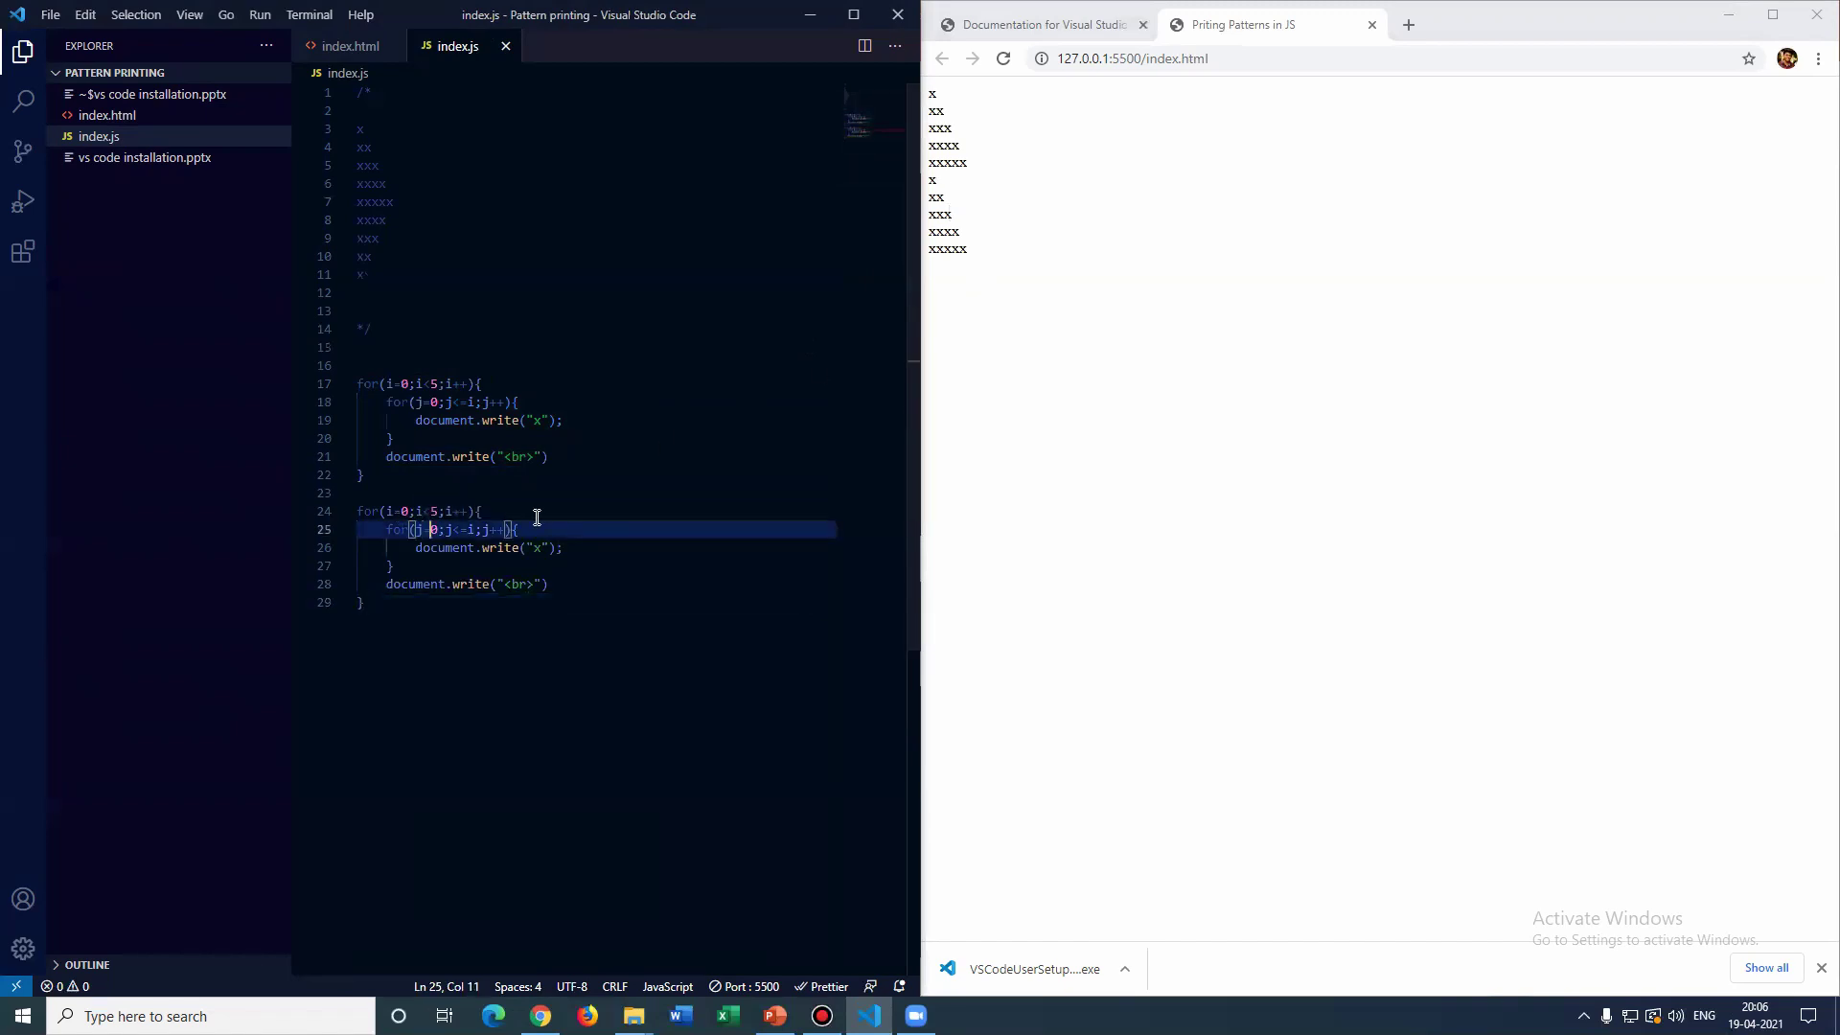
{"action": "key", "text": "Delete"}
{"action": "type", "text": "i"}
{"action": "key", "text": "Right"}
{"action": "key", "text": "Right"}
{"action": "key", "text": "Right"}
{"action": "key", "text": "Right"}
{"action": "key", "text": "BackSpace"}
{"action": "type", "text": ">"}
{"action": "key", "text": "Delete"}
{"action": "type", "text": "0"}
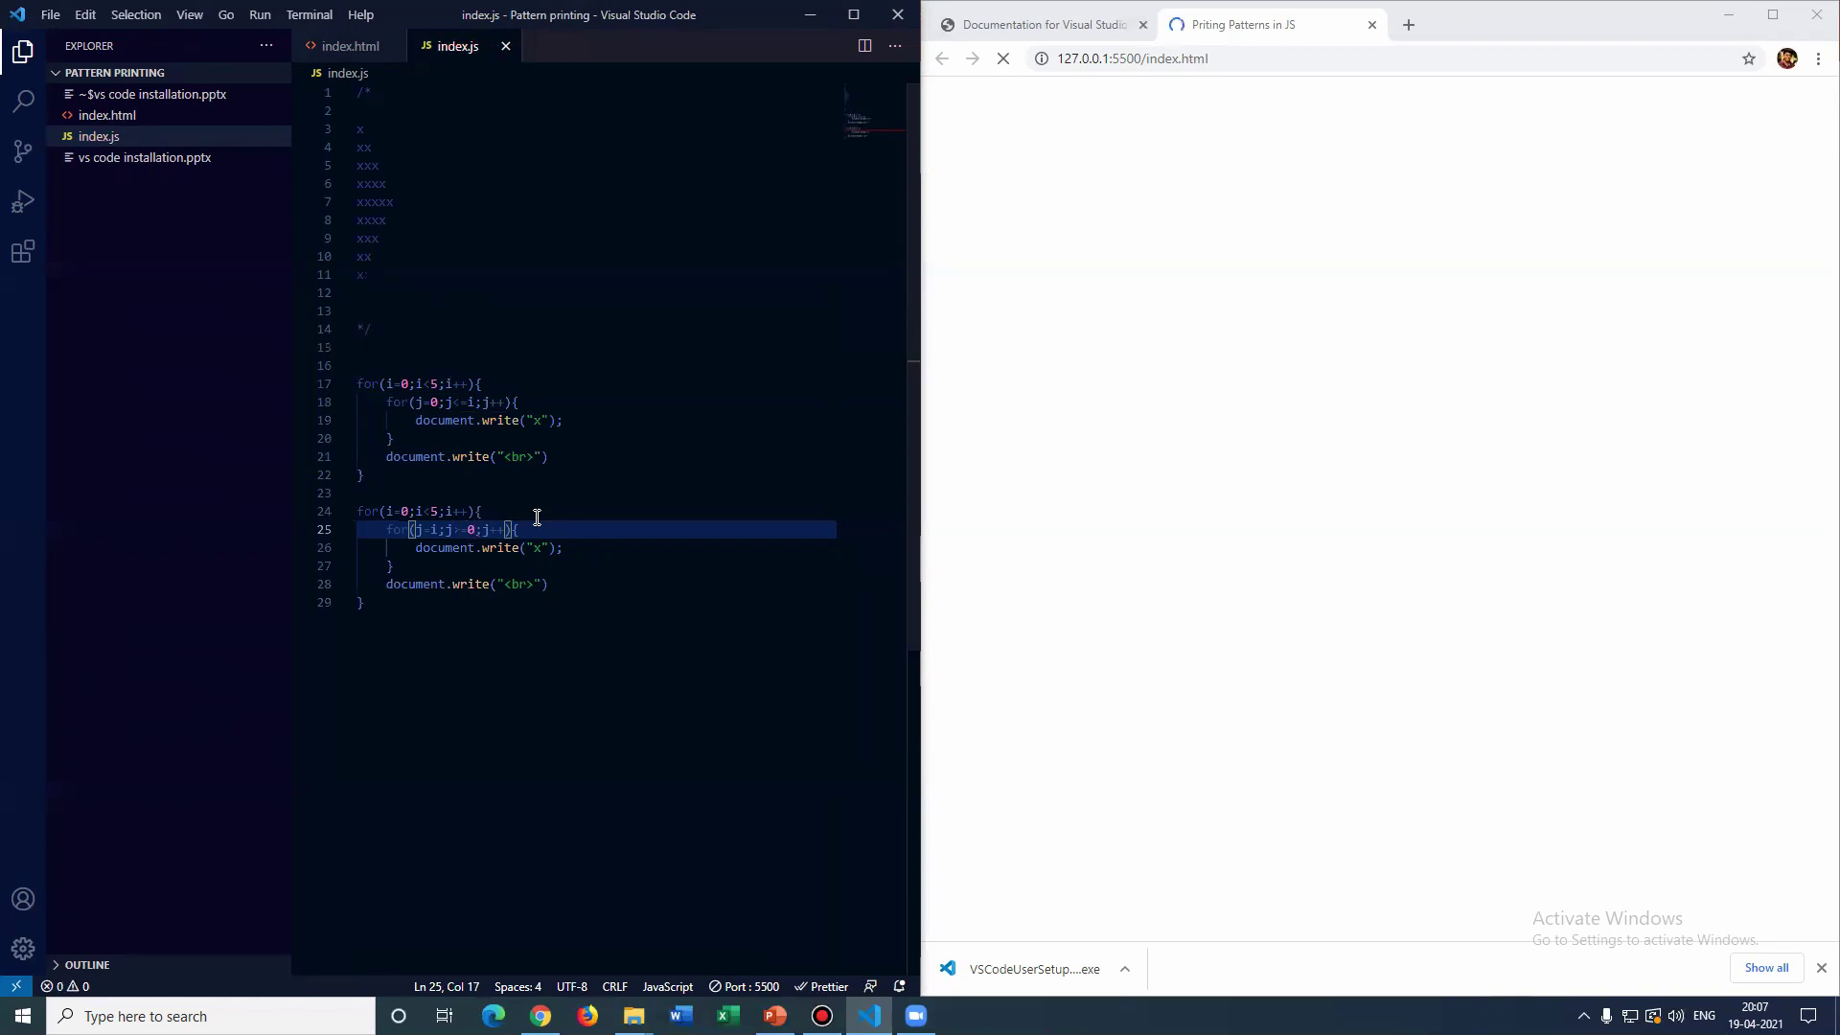
{"action": "key", "text": "BackSpace"}
{"action": "key", "text": "BackSpace"}
{"action": "type", "text": "--"}
{"action": "key", "text": "BackSpace"}
{"action": "key", "text": "BackSpace"}
{"action": "key", "text": "BackSpace"}
{"action": "key", "text": "BackSpace"}
{"action": "key", "text": "BackSpace"}
{"action": "key", "text": "BackSpace"}
{"action": "key", "text": "BackSpace"}
{"action": "key", "text": "ctrl+z"}
{"action": "key", "text": "ctrl+z"}
{"action": "key", "text": "ctrl+z"}
{"action": "key", "text": "ctrl+z"}
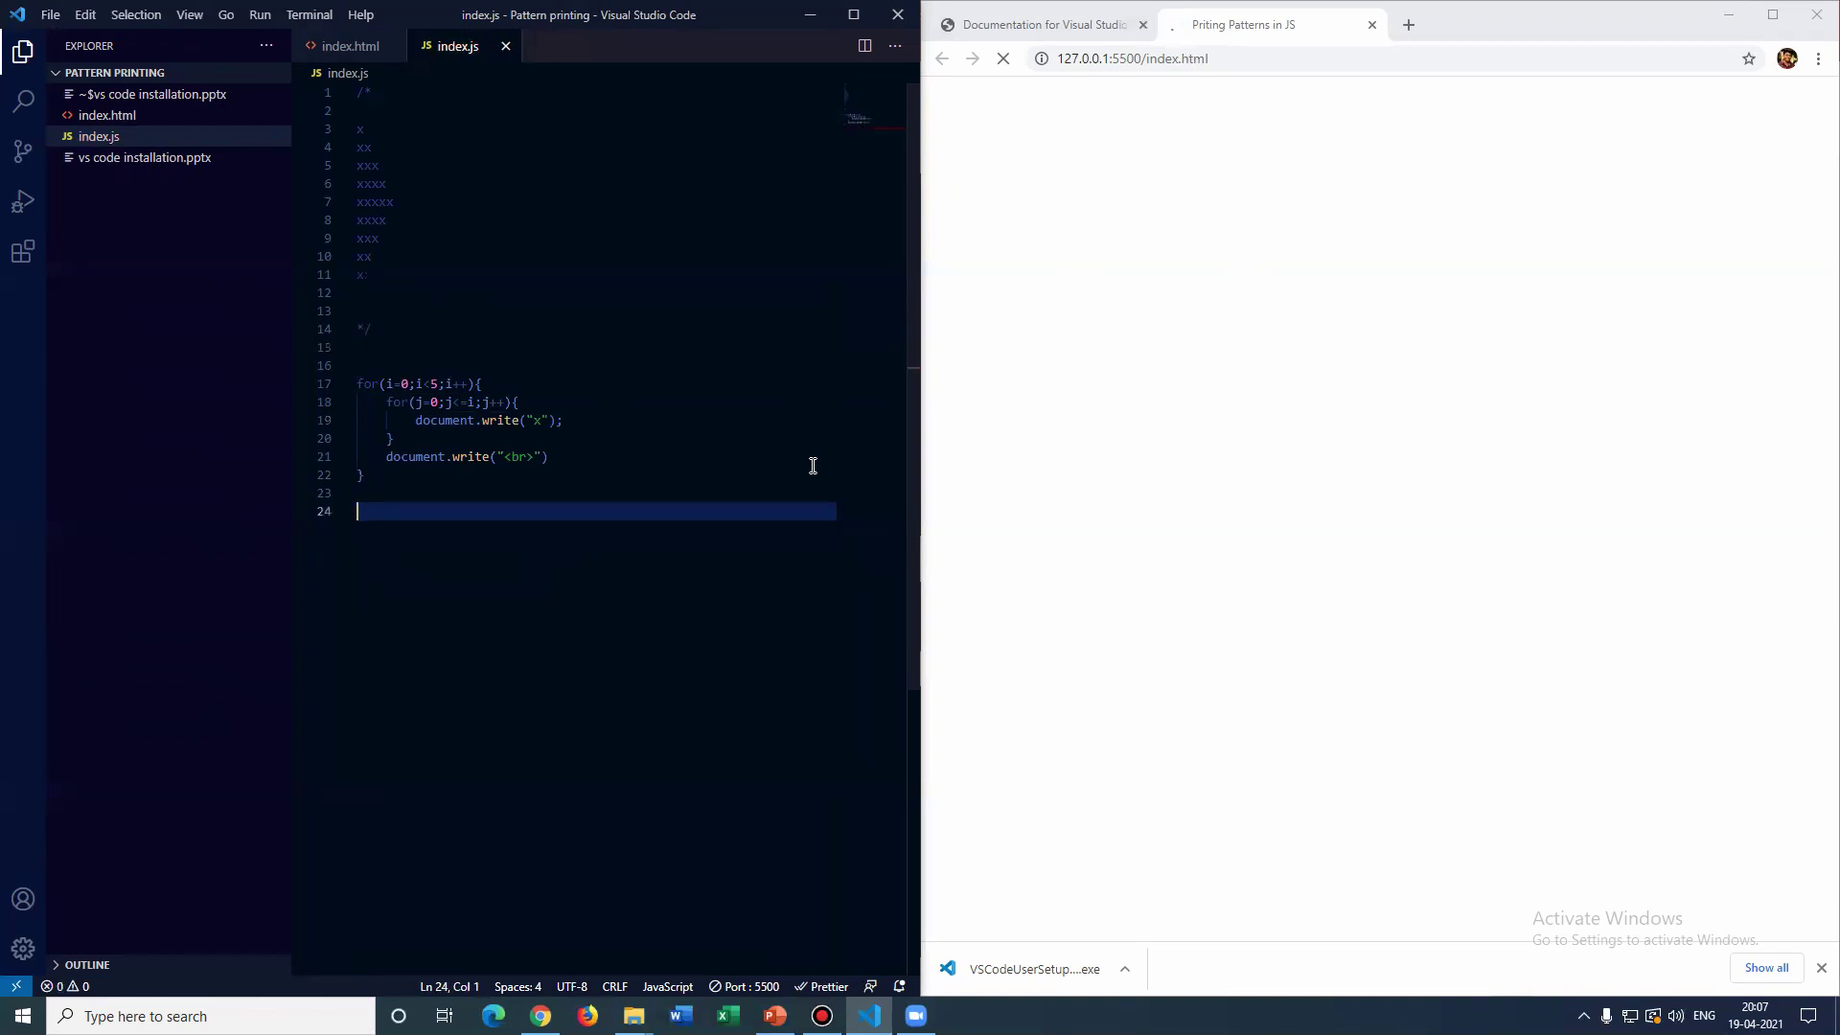
Paste the loop copy again and make its inner loop start from i
{"action": "key", "text": "ctrl+v"}
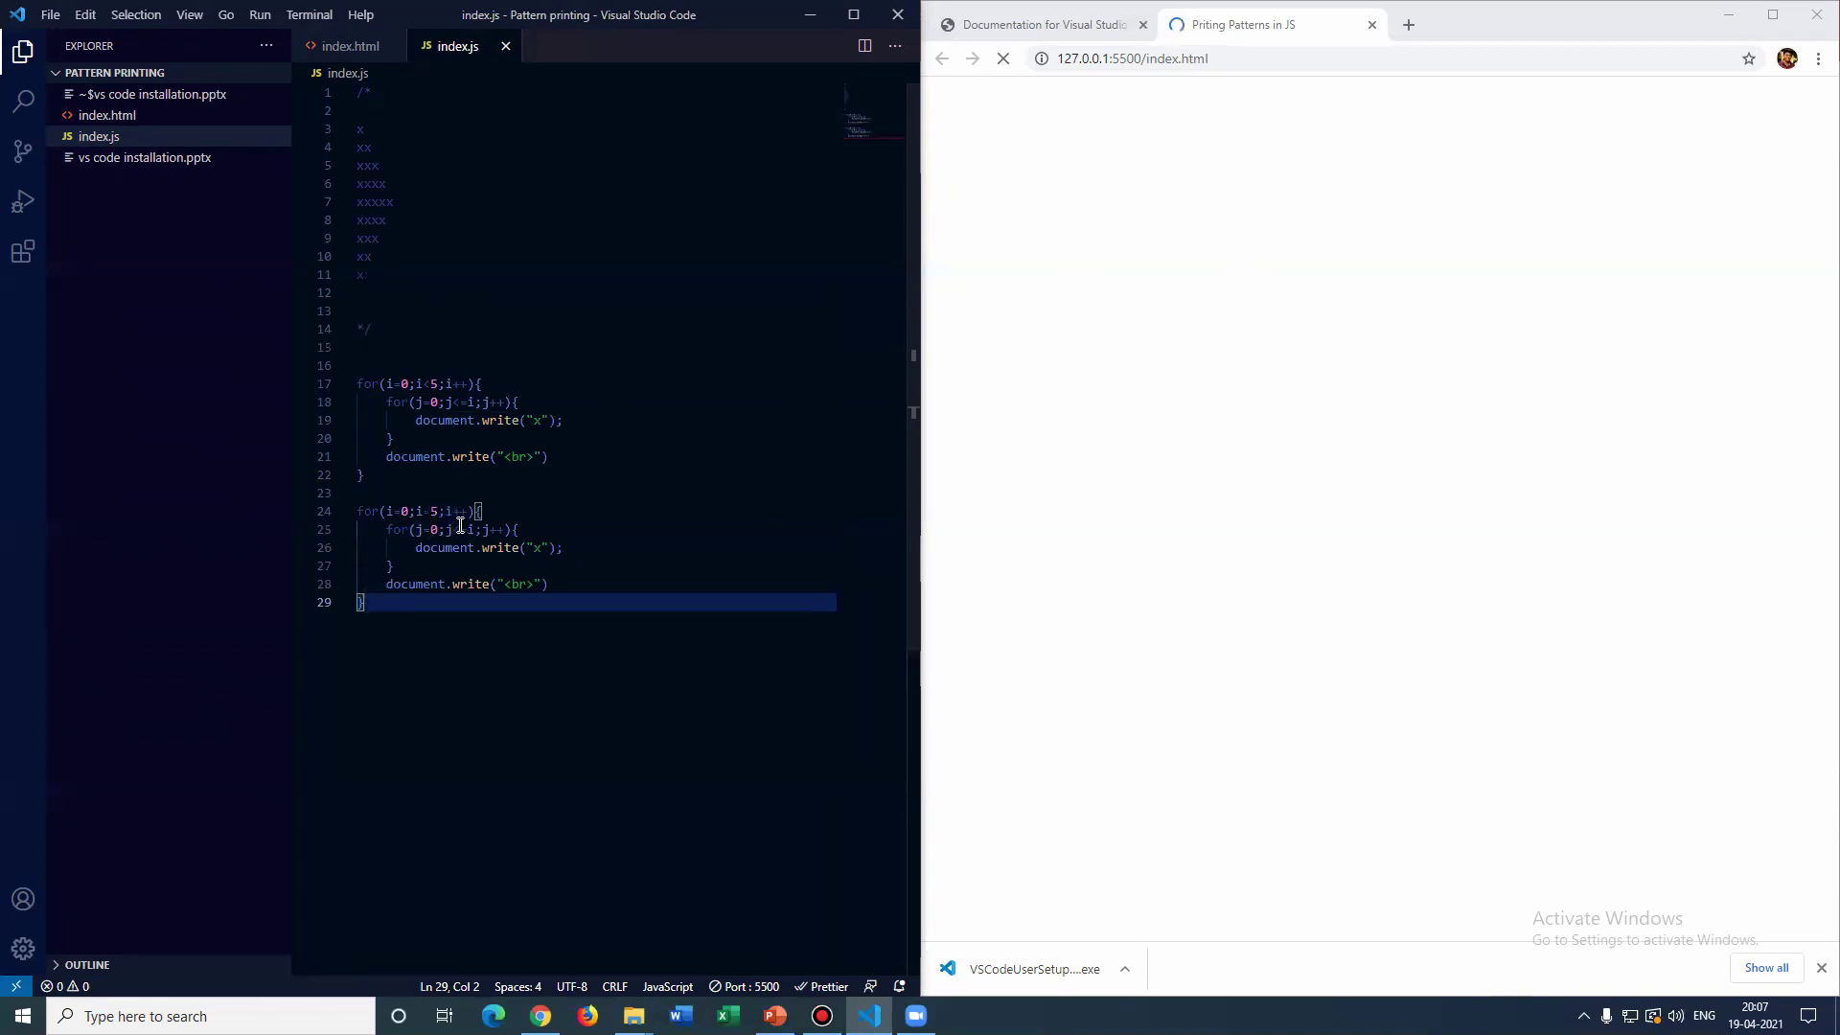
{"action": "left_click", "coordinate": [431, 531]}
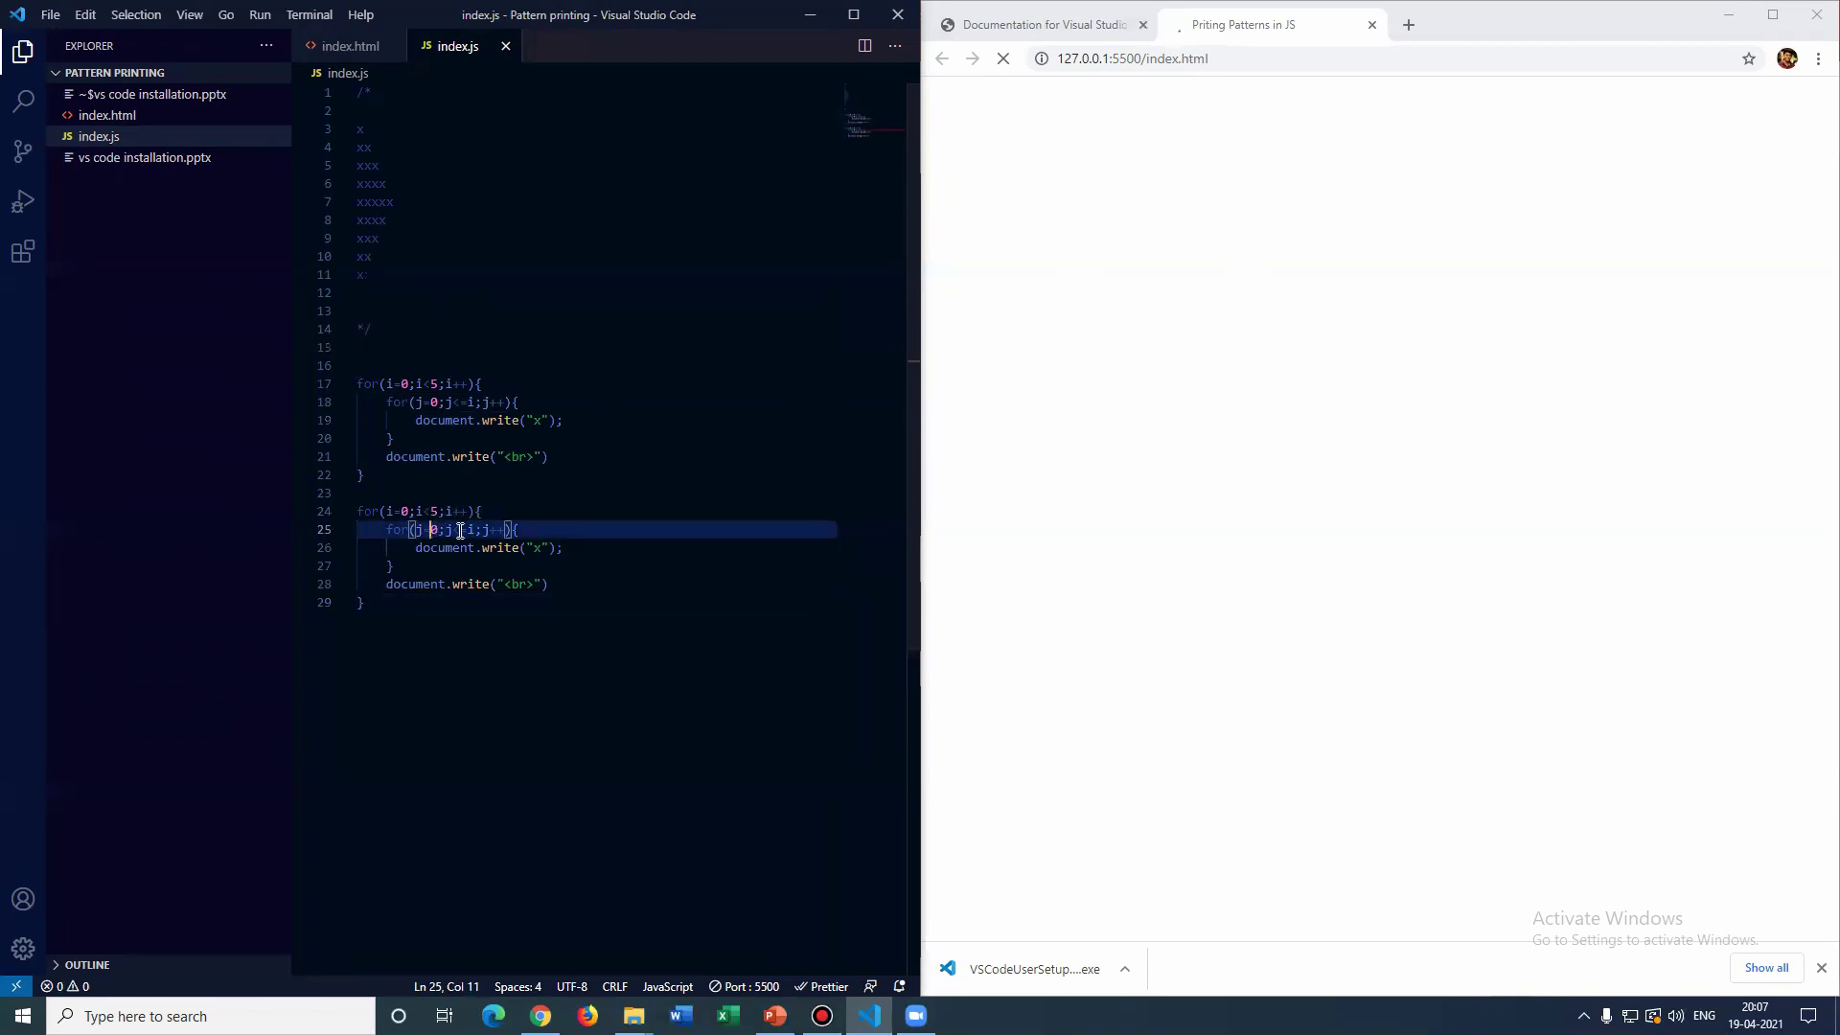
{"action": "key", "text": "Delete"}
{"action": "type", "text": "i"}
{"action": "key", "text": "Right"}
{"action": "key", "text": "Right"}
{"action": "key", "text": "Right"}
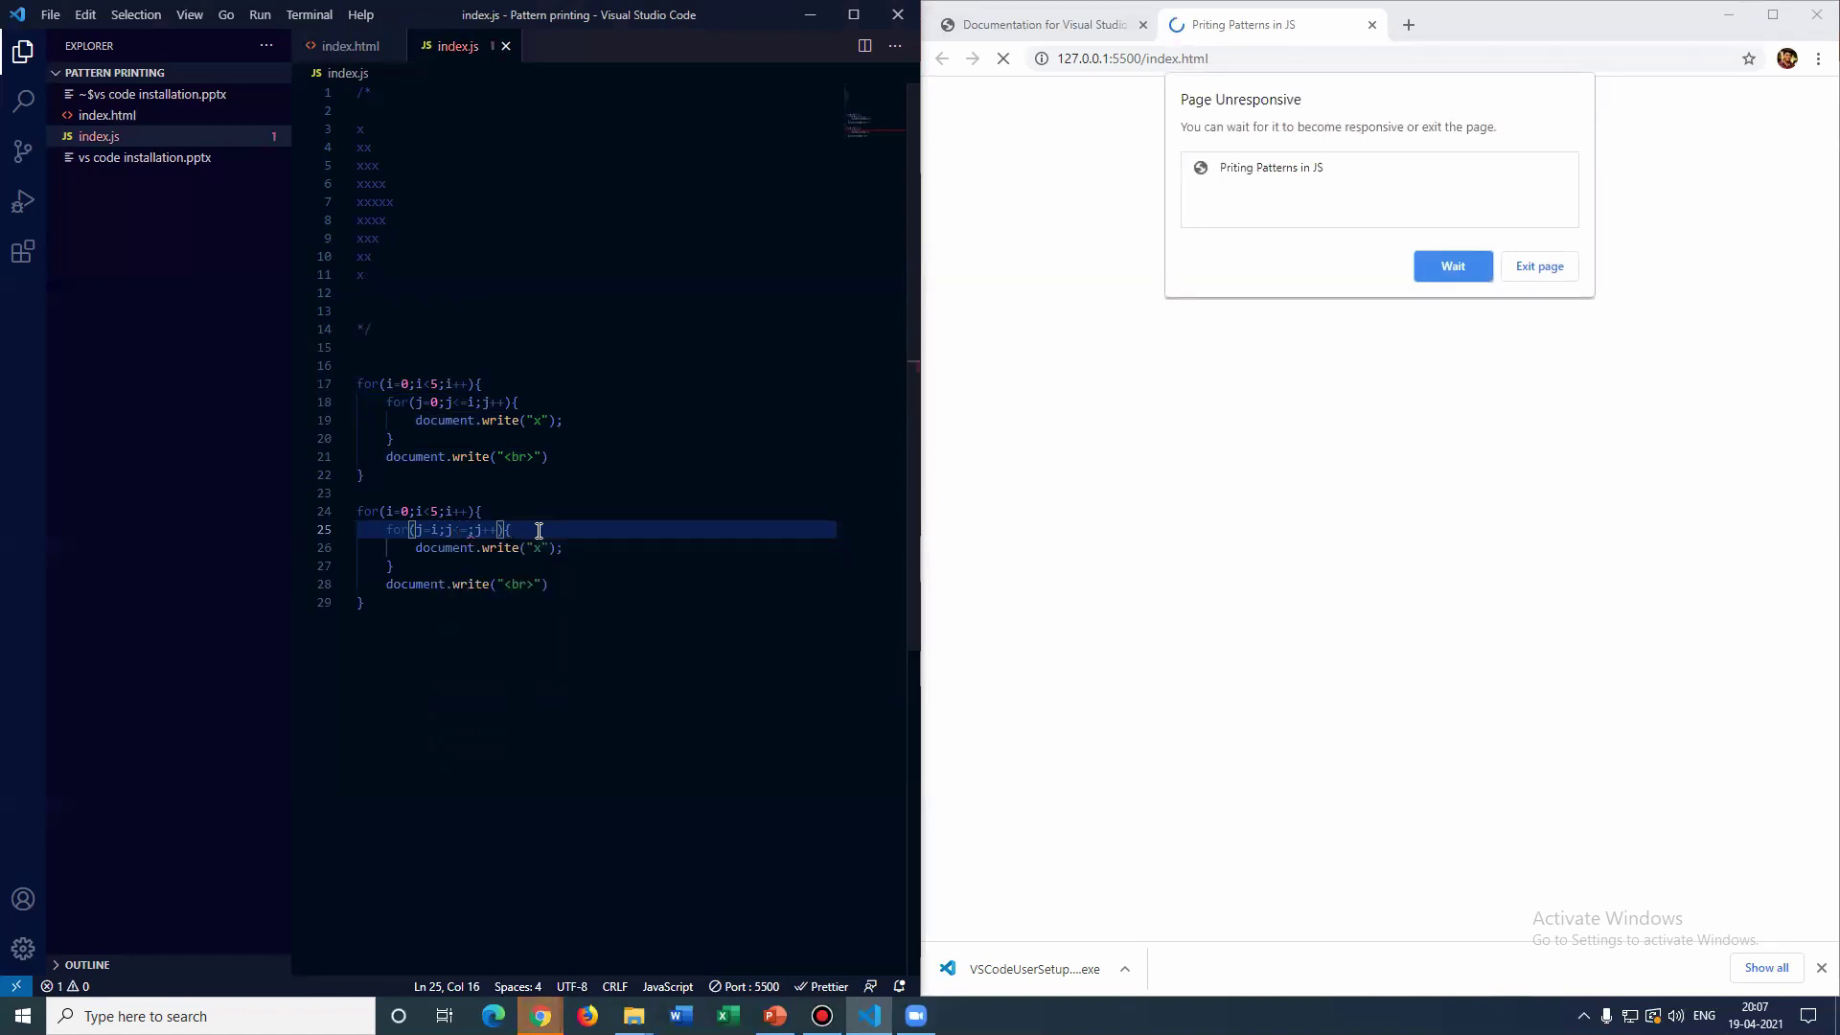
Set the second inner loop's limit to j<=5, stop the hung page, and select the comment sketch
{"action": "key", "text": "Delete"}
{"action": "type", "text": "5"}
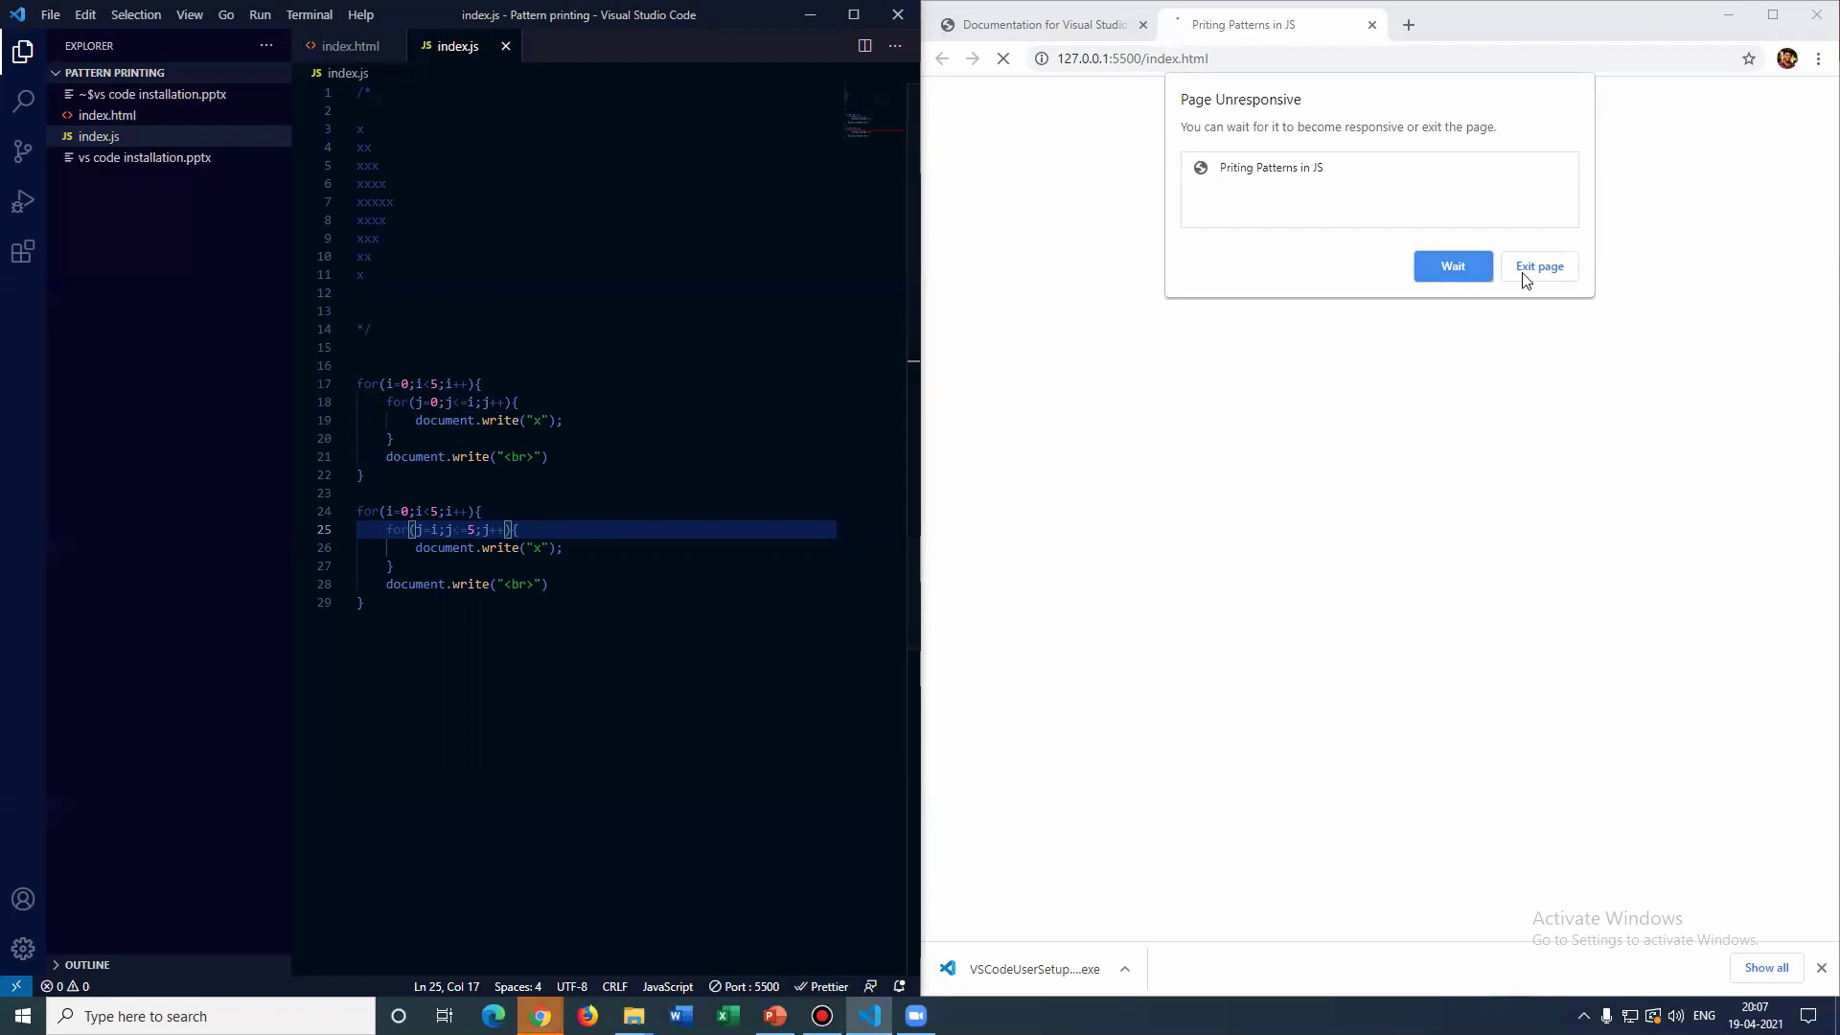
{"action": "left_click", "coordinate": [1004, 60]}
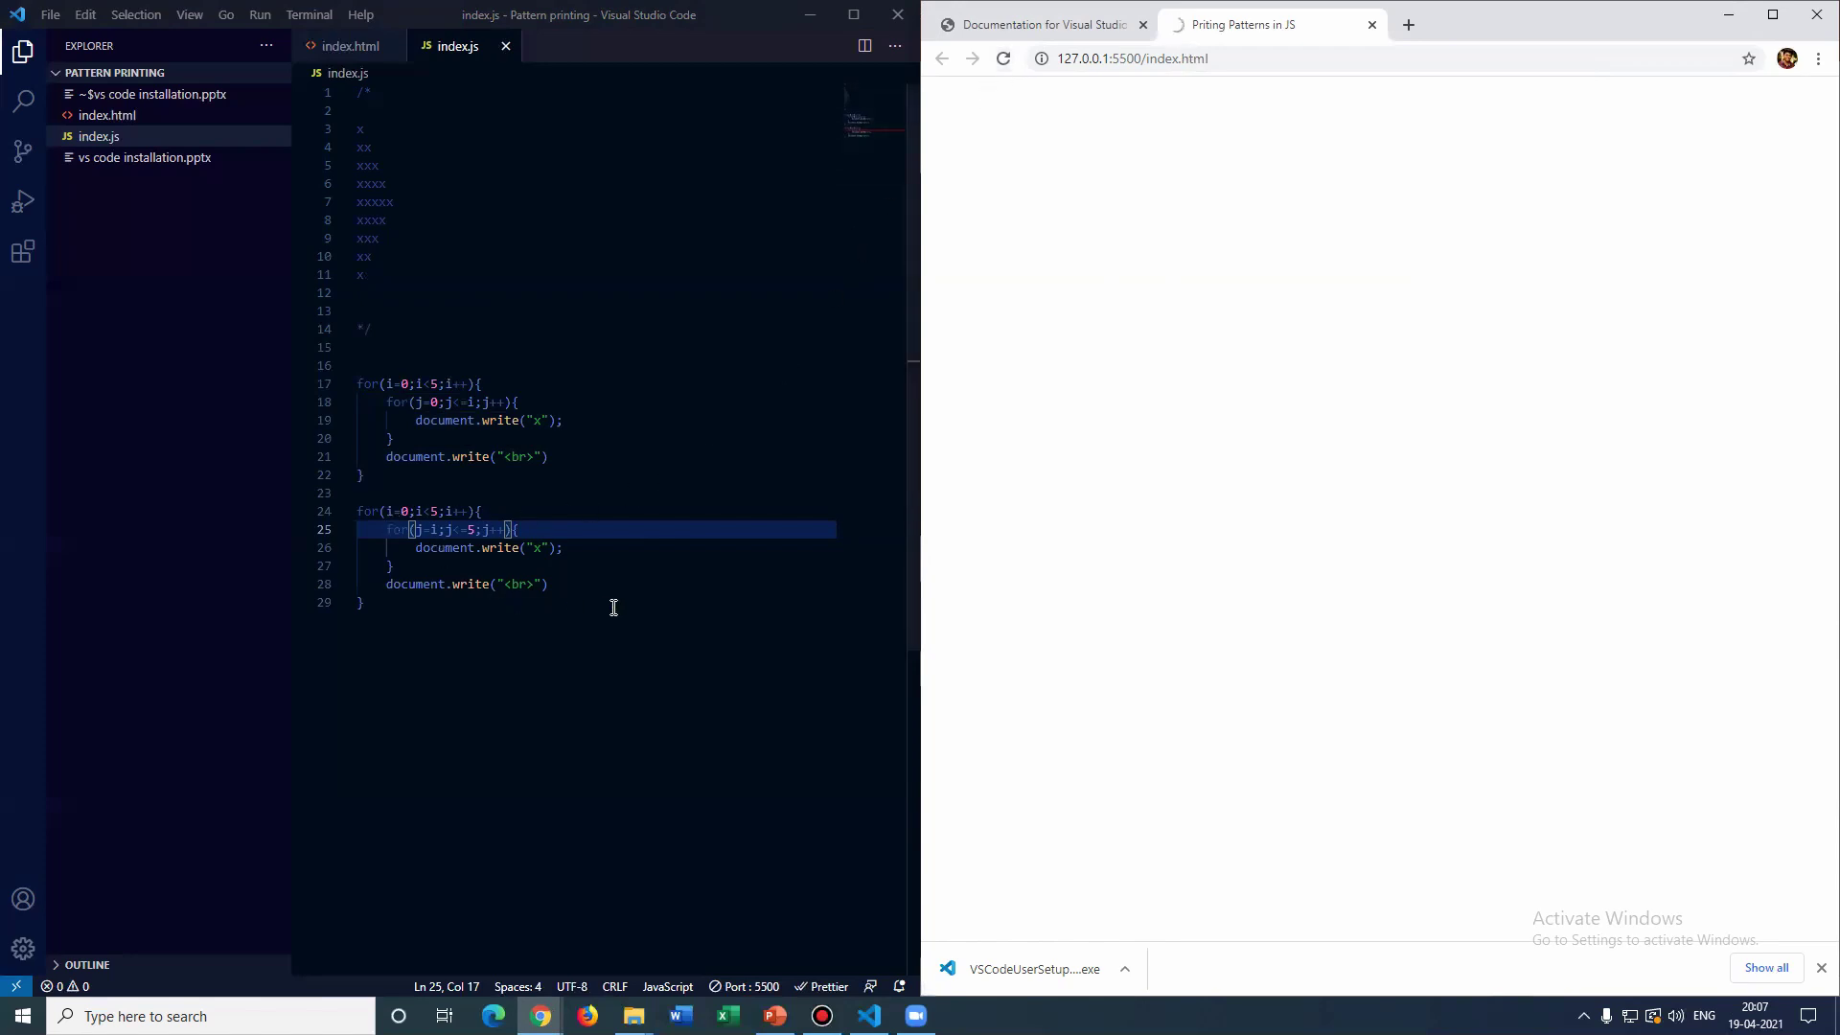
{"action": "left_click_drag", "start_coordinate": [371, 281], "coordinate": [335, 131]}
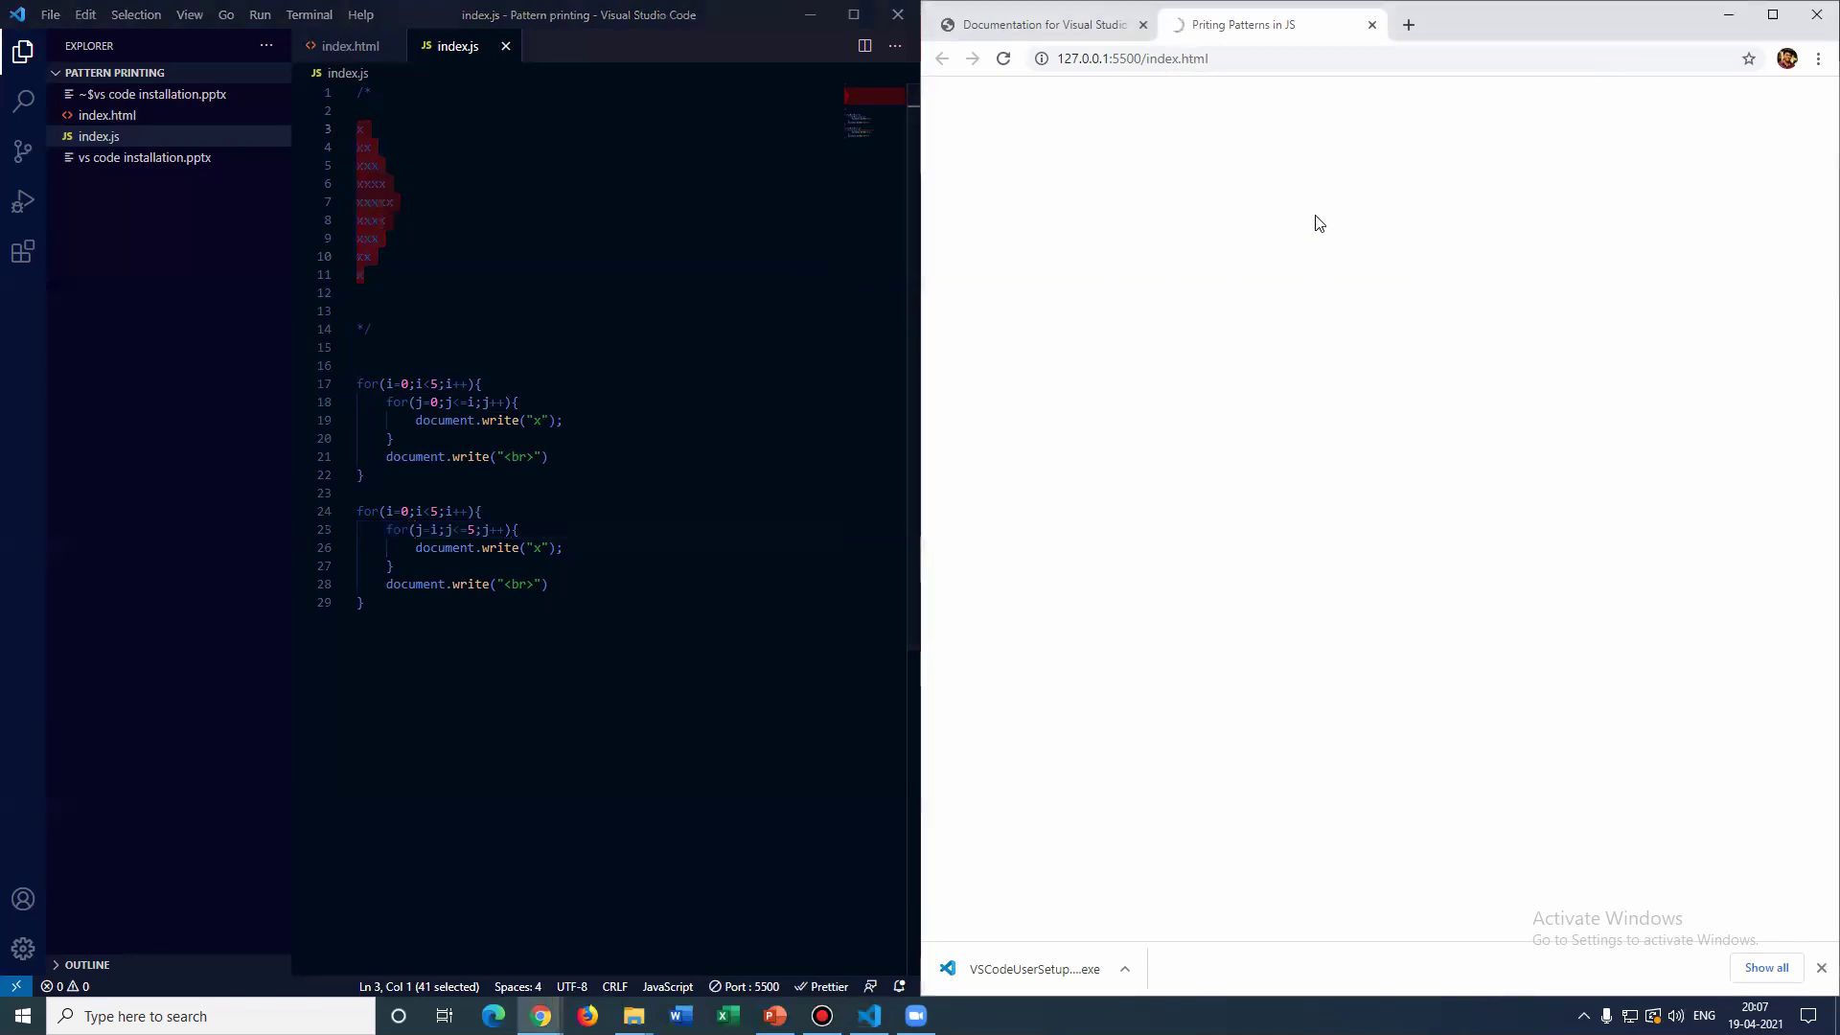
Copy the page address into a new Chrome tab and inspect the printed pattern
{"action": "left_click", "coordinate": [1192, 64]}
{"action": "right_click", "coordinate": [1192, 63]}
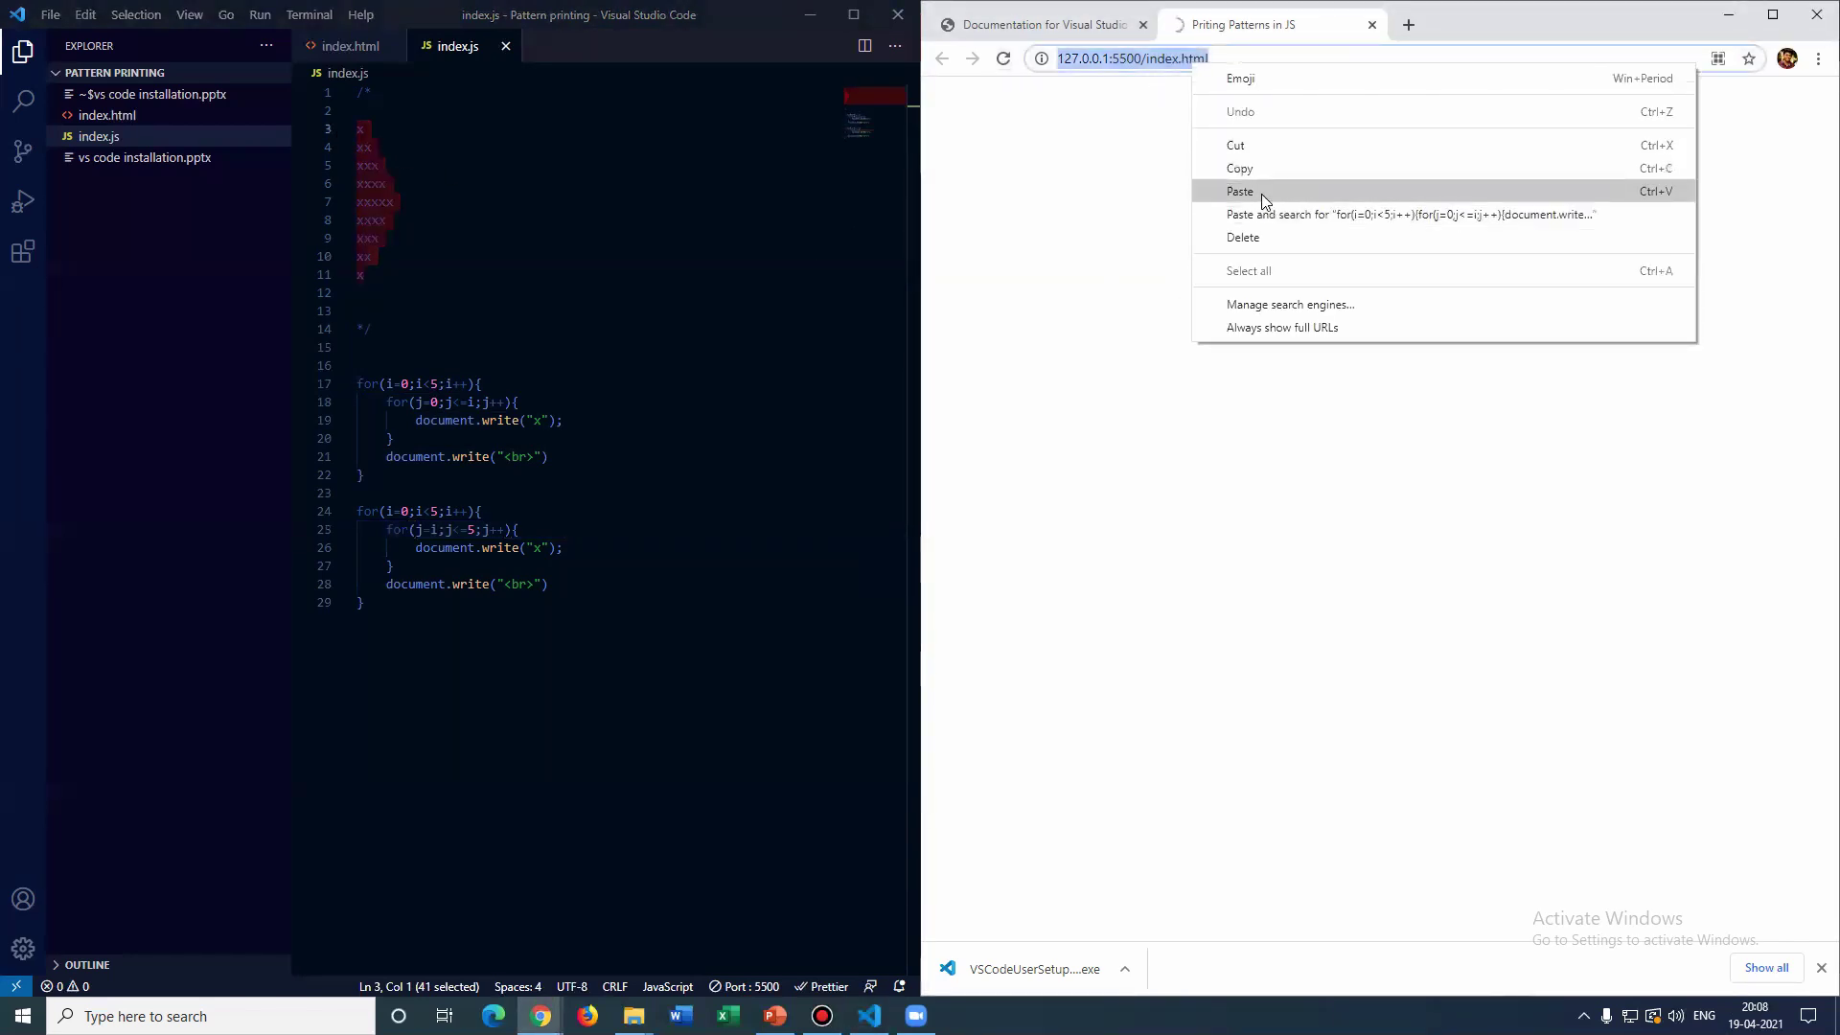
{"action": "left_click", "coordinate": [1259, 173]}
{"action": "left_click", "coordinate": [1410, 26]}
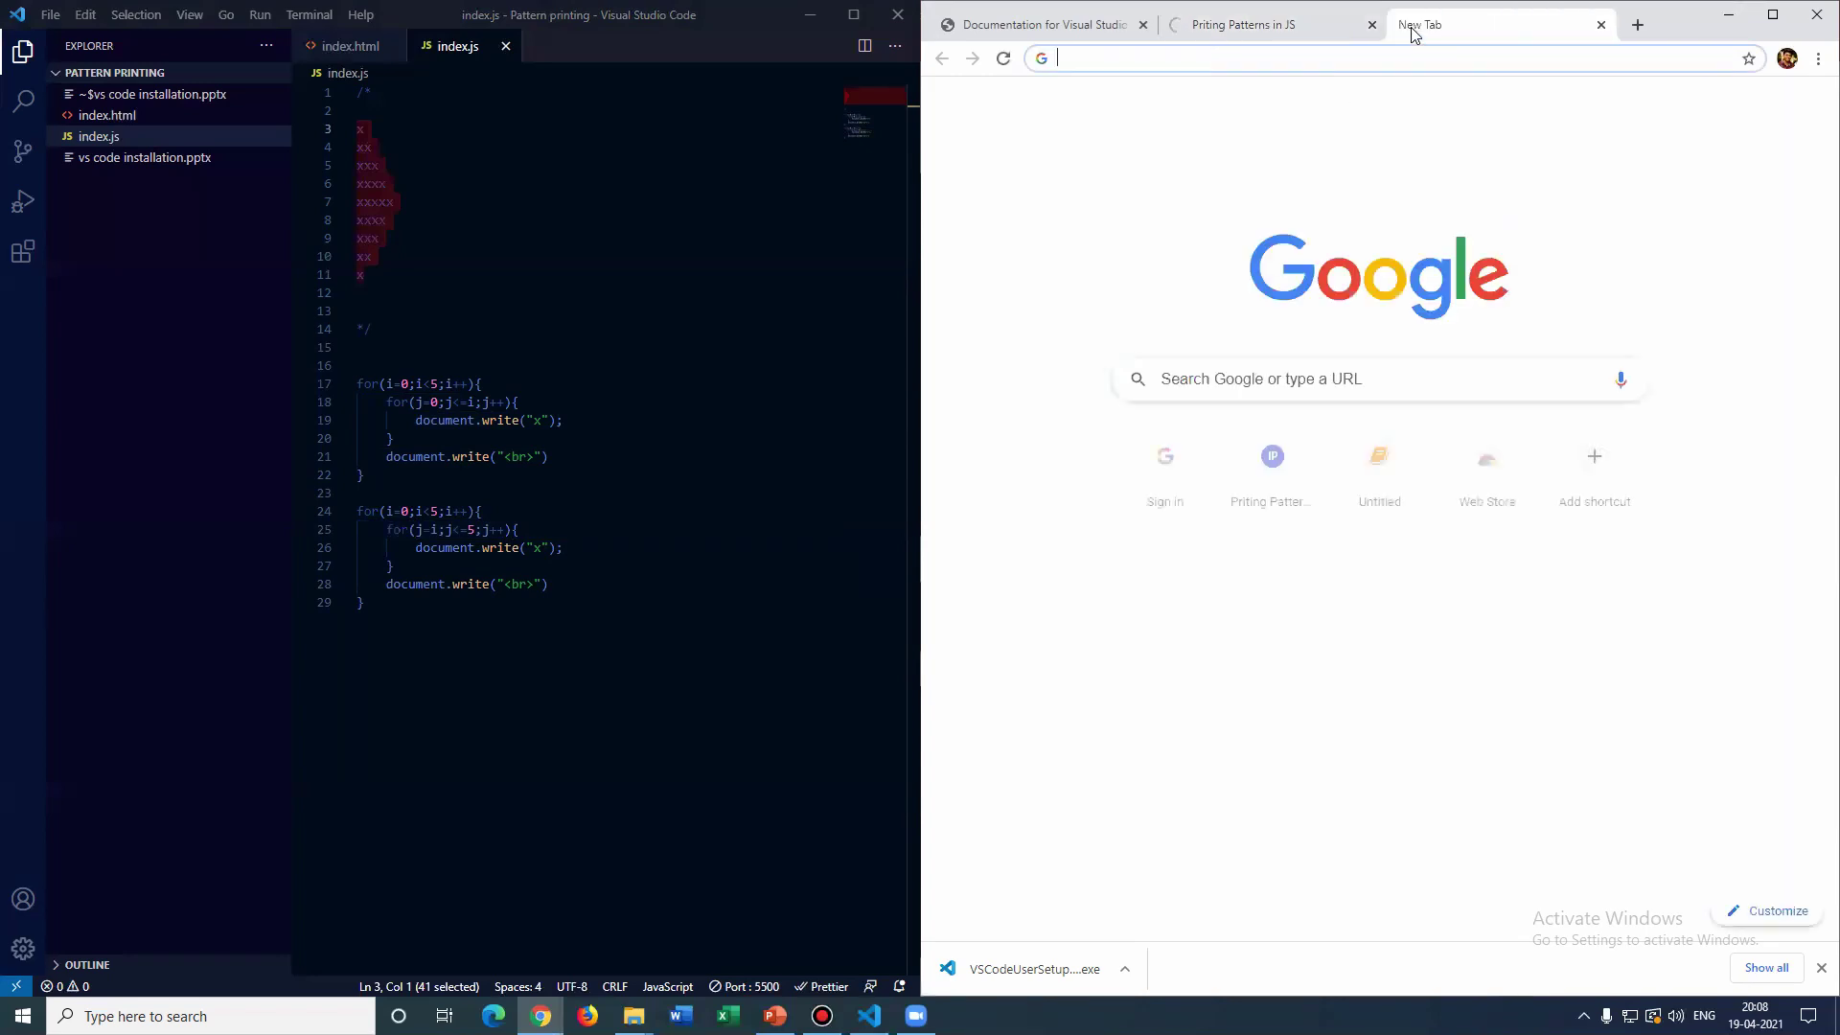
{"action": "type", "text": "http://127.0.0.1:5500/index.html"}
{"action": "key", "text": "Return"}
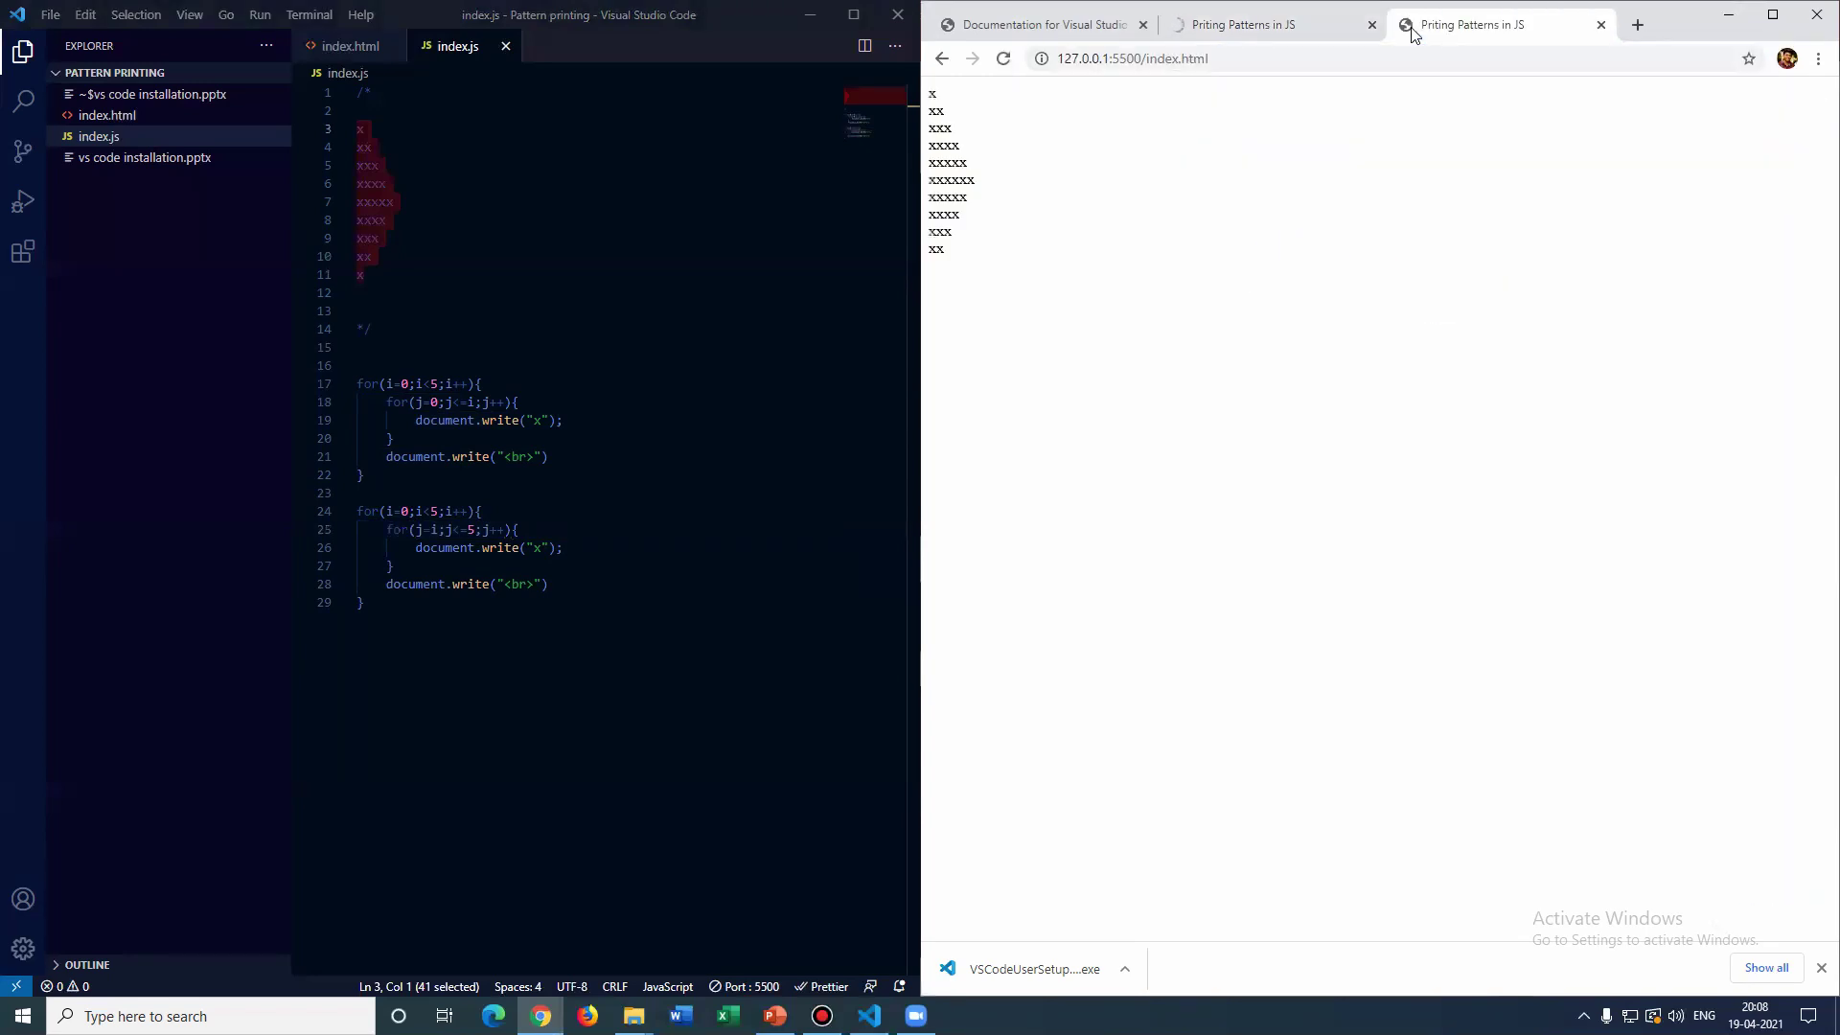
{"action": "left_click_drag", "start_coordinate": [953, 259], "coordinate": [907, 107]}
{"action": "left_click", "coordinate": [1092, 230]}
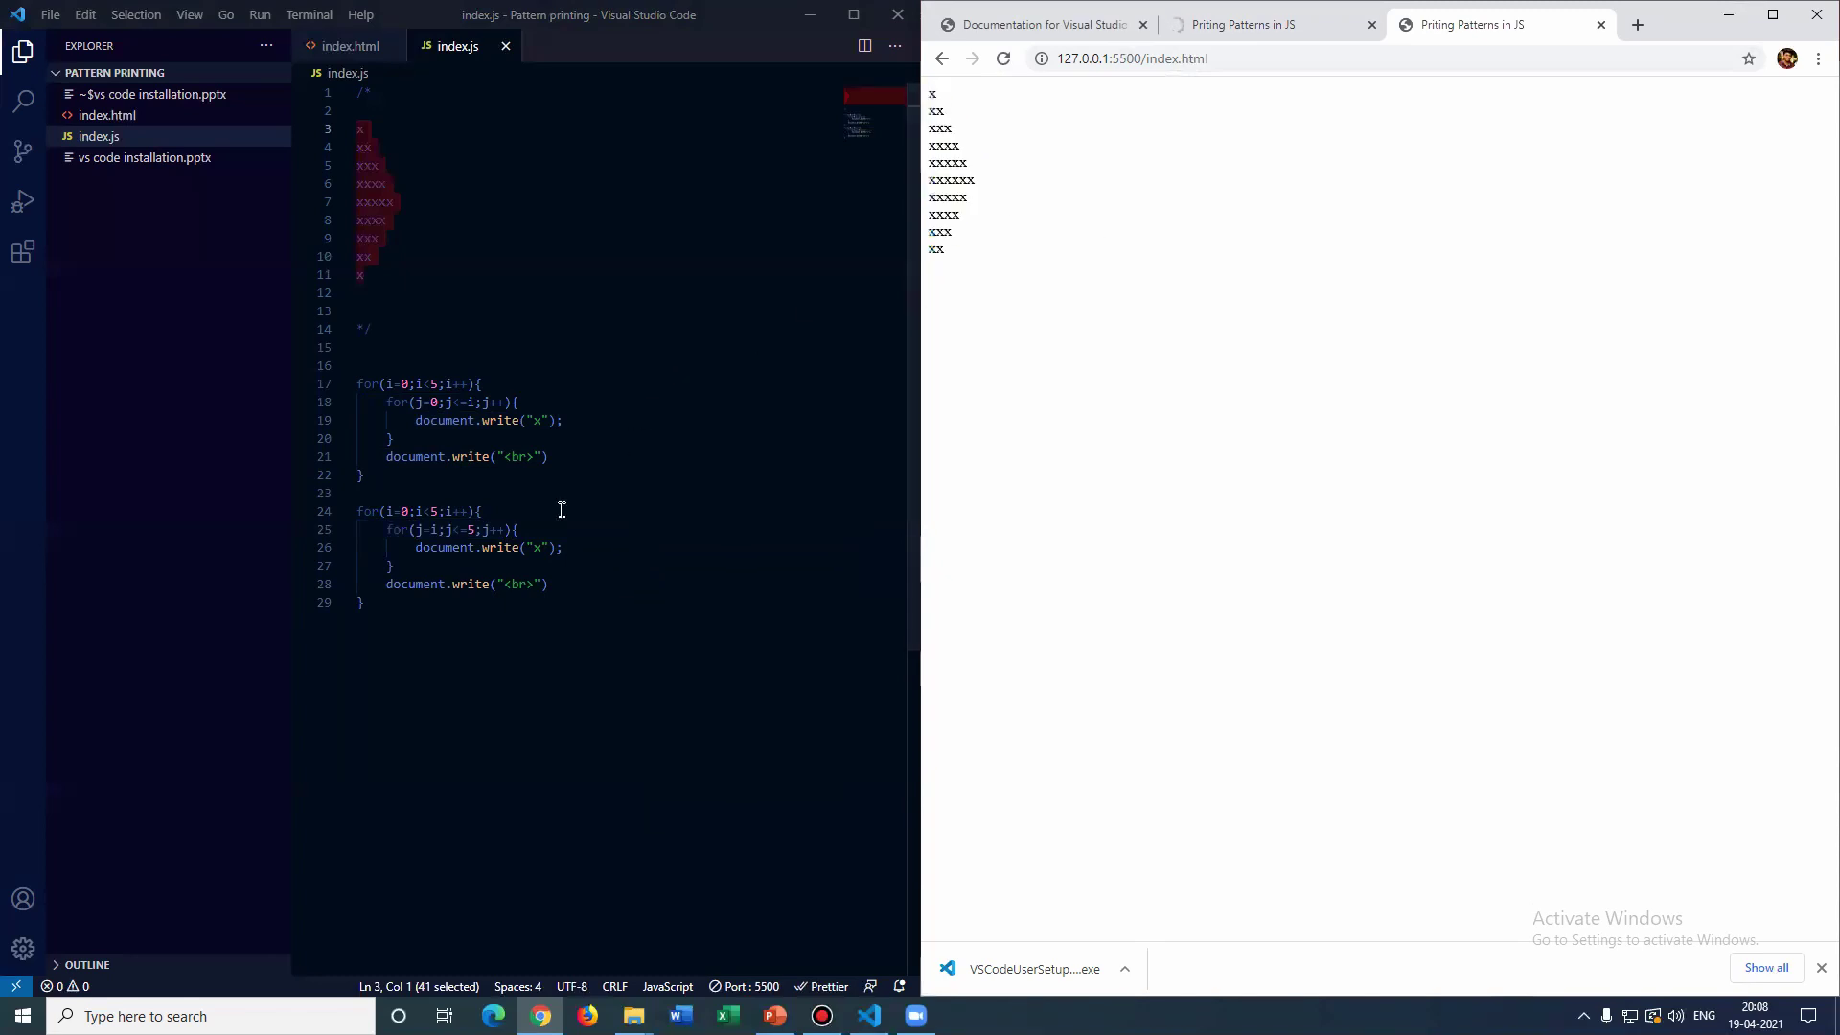
Change the second inner loop limit to j<5 and inspect the resulting half-diamond
{"action": "left_click", "coordinate": [460, 530]}
{"action": "key", "text": "Delete"}
{"action": "left_click_drag", "start_coordinate": [963, 257], "coordinate": [930, 90]}
{"action": "left_click", "coordinate": [1147, 300]}
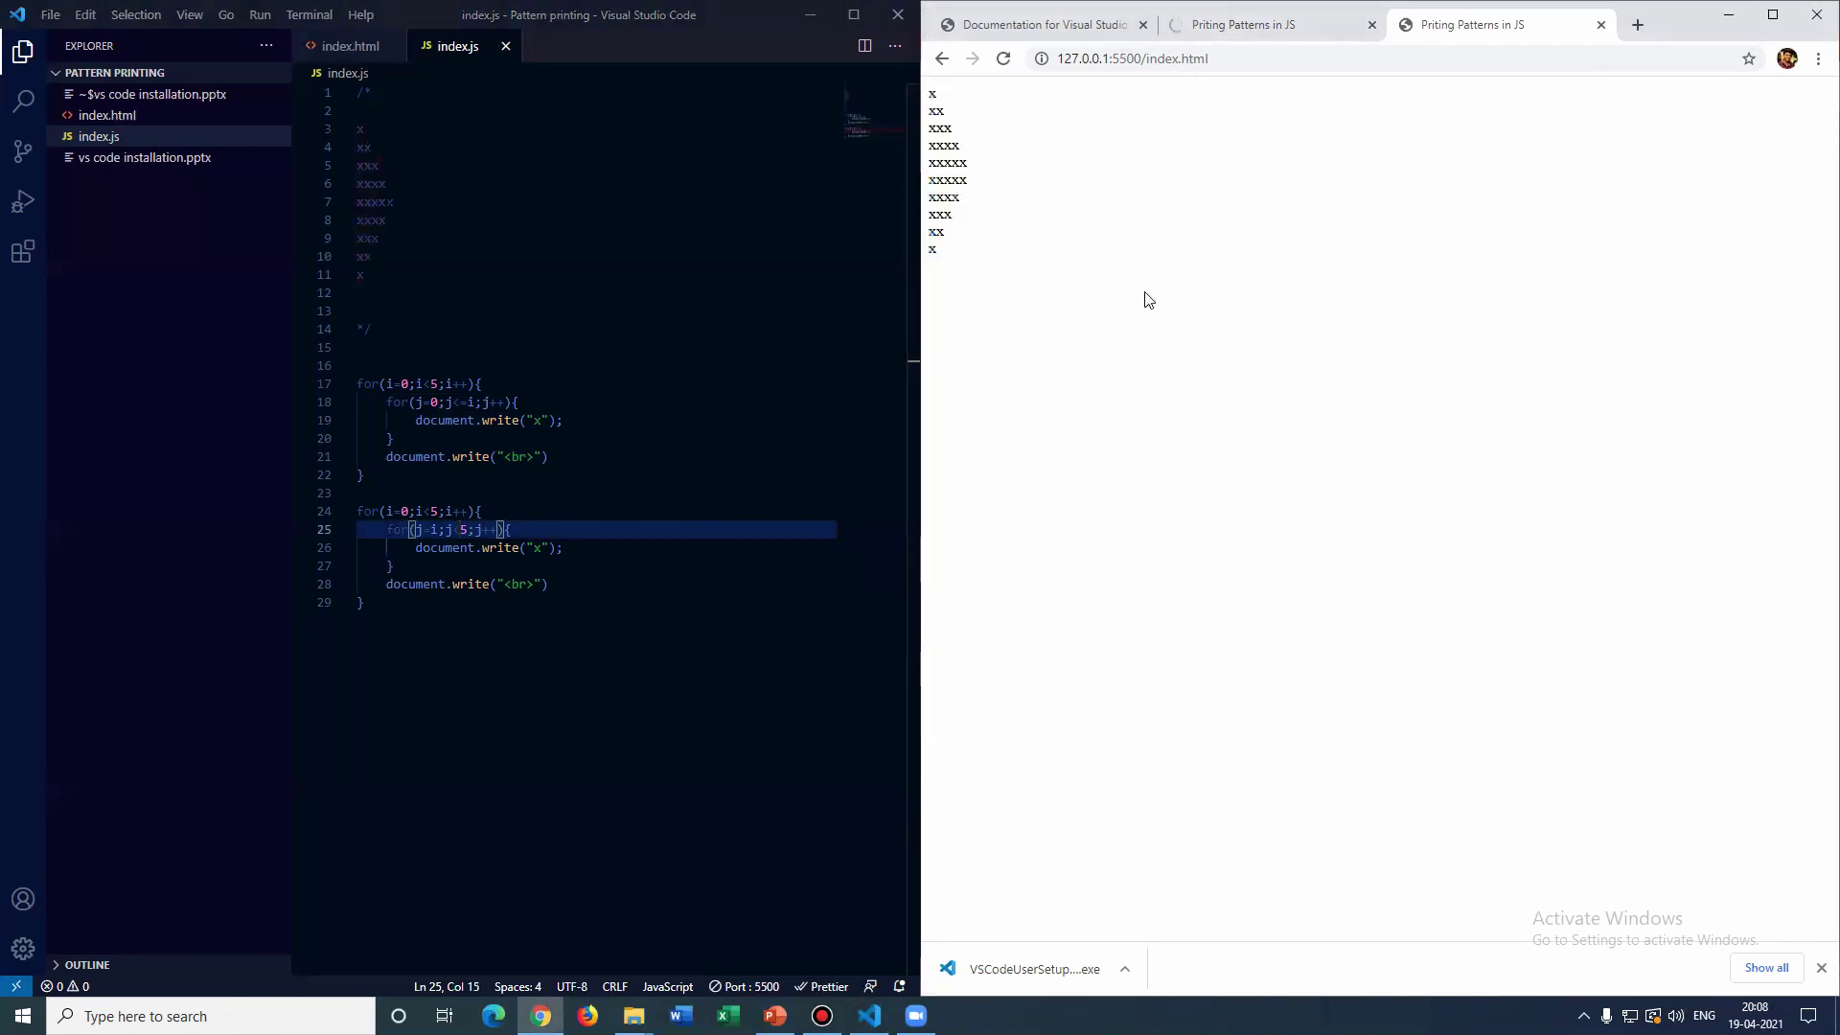